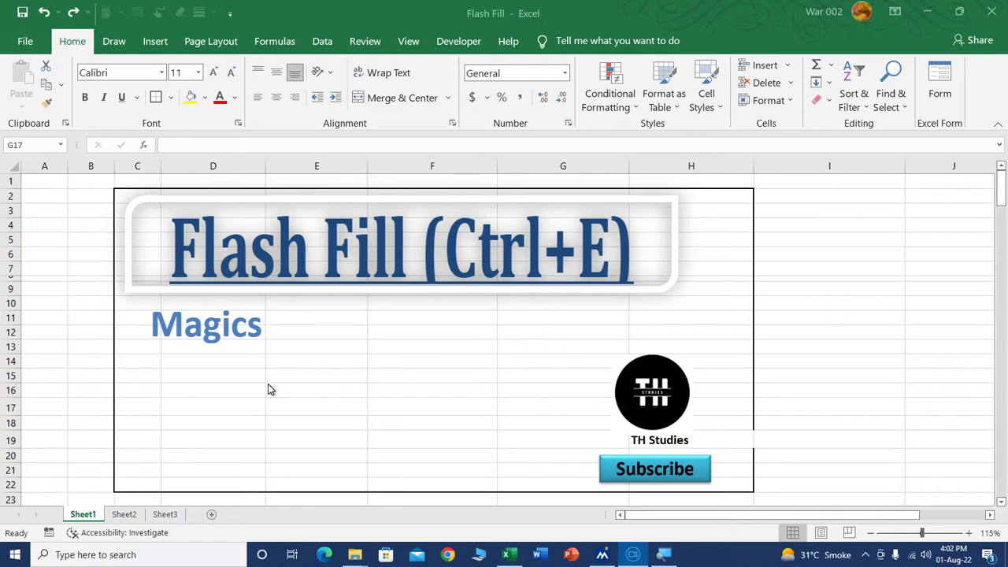
- Scroll past the Flash Fill title card down to the Trick No.1 invoice table
scroll(318, 358, "down", 6)
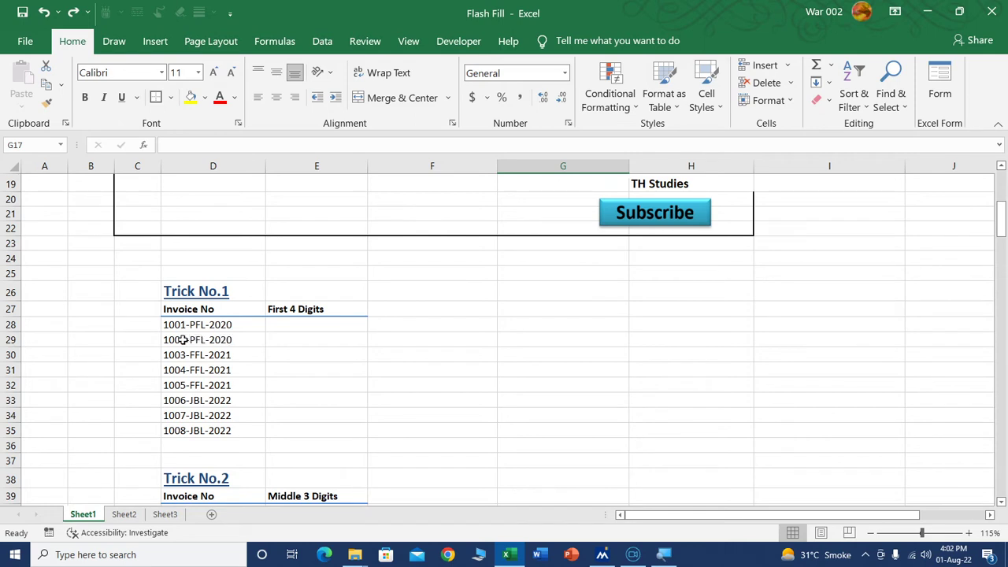
- Enter 1001 in E28 and flash fill the first four invoice digits down the column
left_click(286, 329)
mouse_move(633, 554)
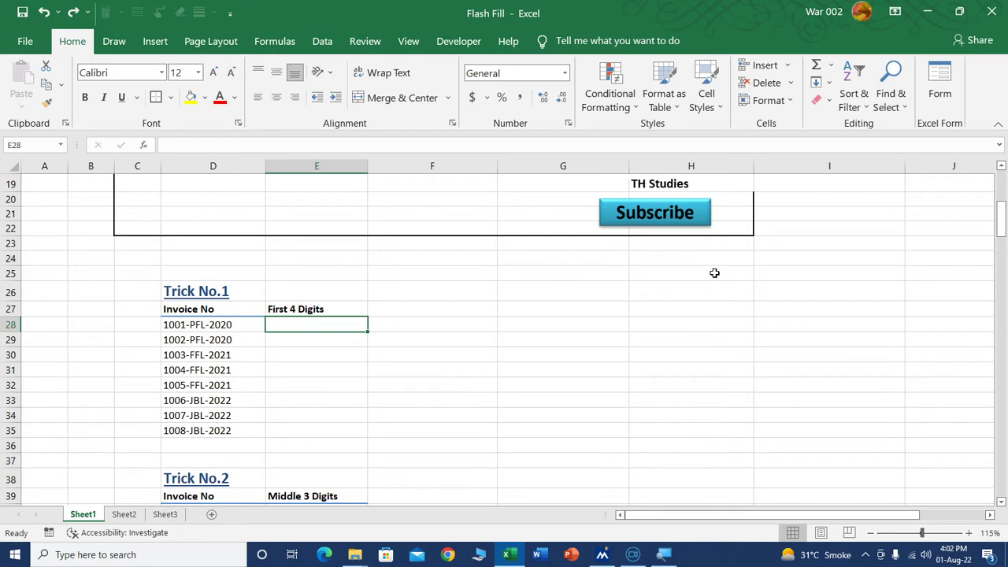
type("10")
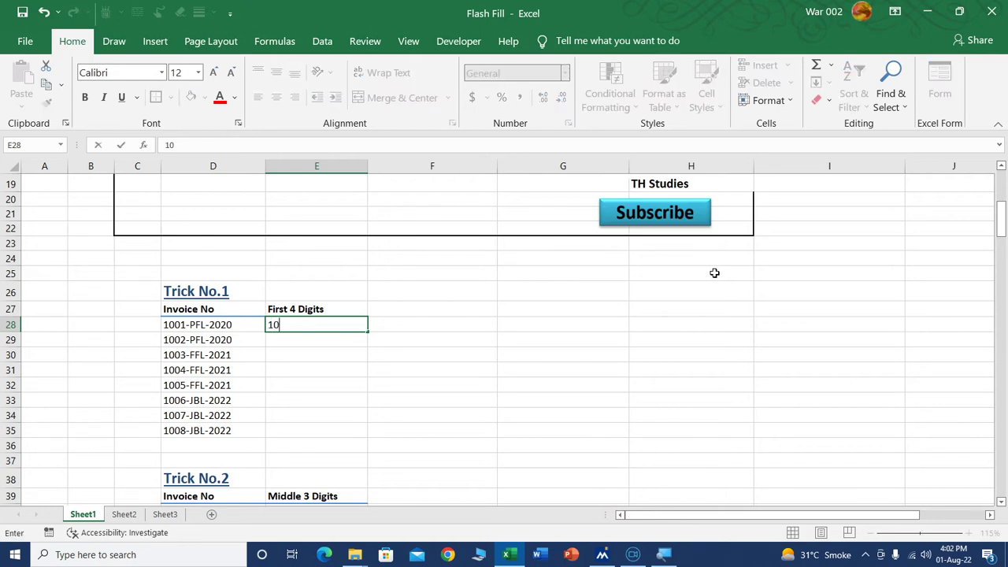
type("01")
key("Return")
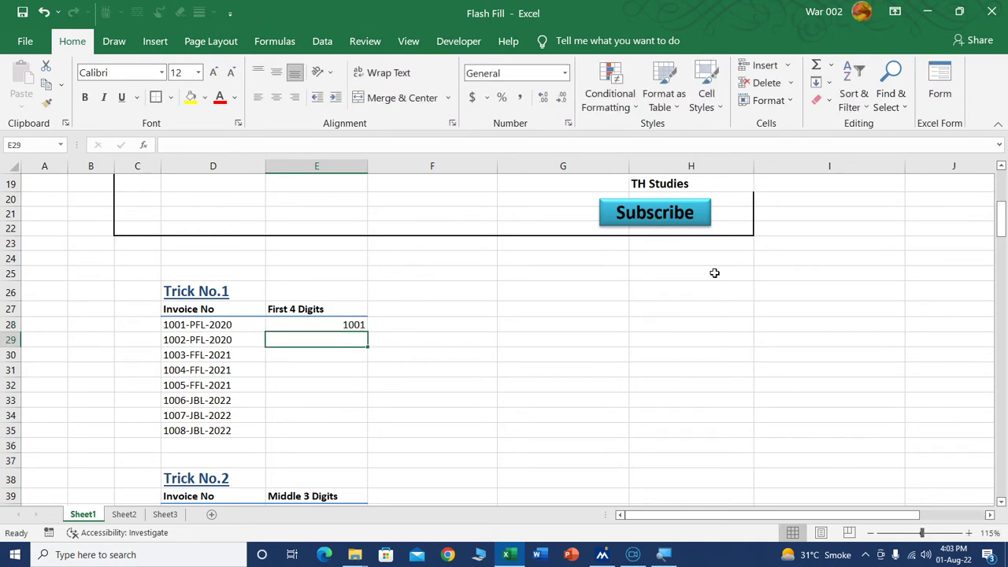
key("ctrl+e")
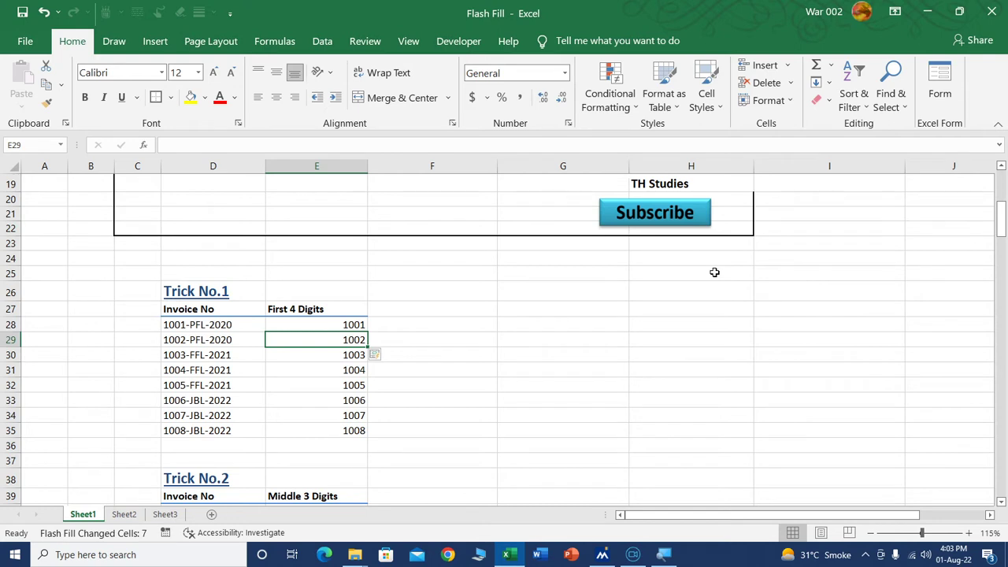
- Clear the flash-filled values 1002–1008 from E29:E35
key("ctrl+shift+Down")
key("Delete")
key("Up")
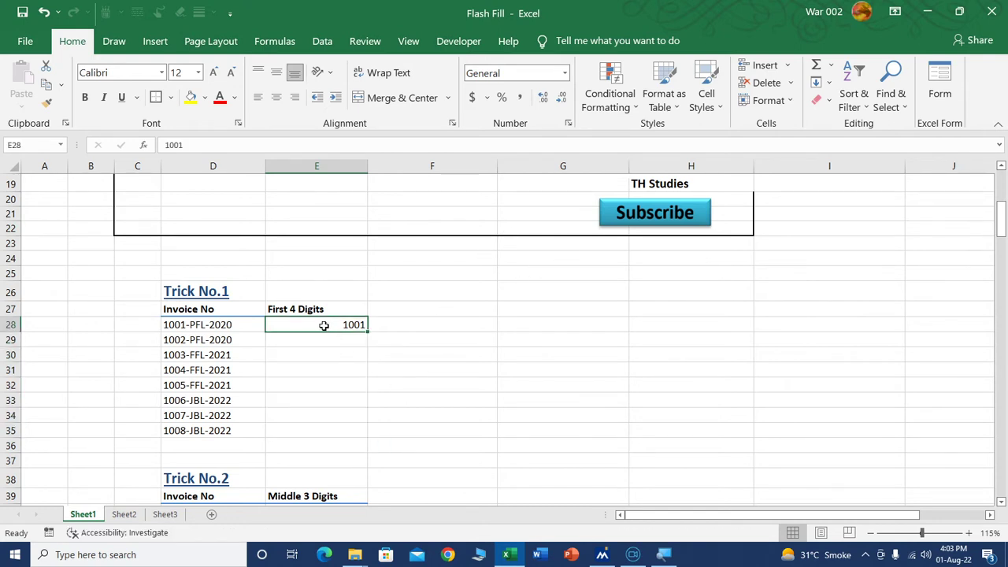
- Flash fill E28:E35 using the Home ribbon's Fill > Flash Fill command
left_click_drag(323, 326, 323, 426)
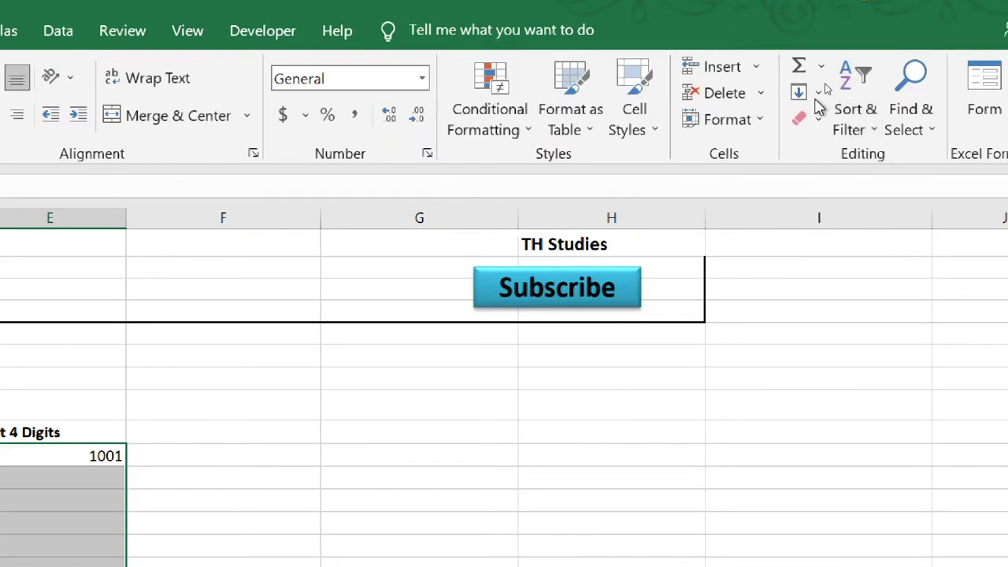
left_click(807, 92)
left_click(855, 337)
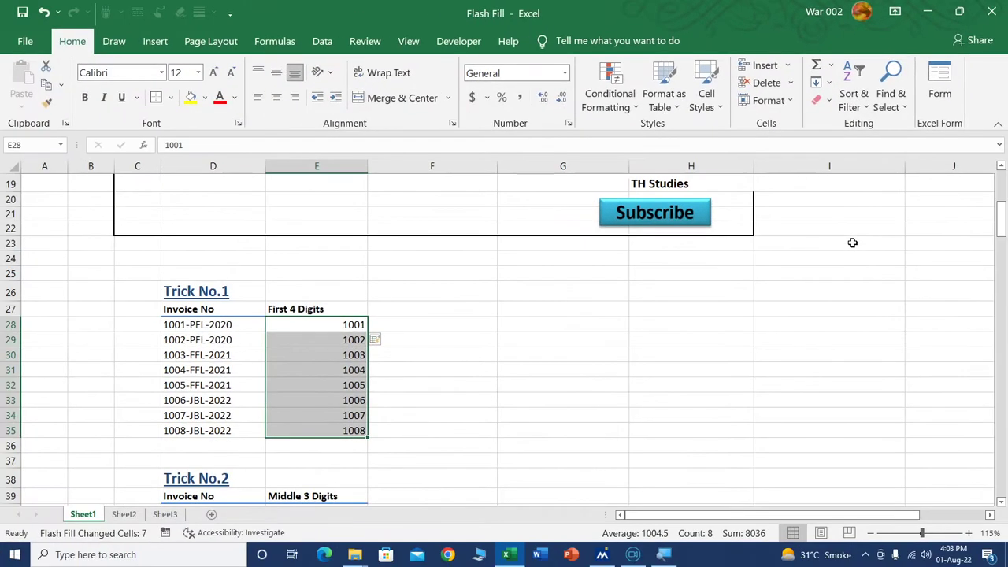
- Clear the column, re-enter 1001 in E28, and flash fill E28:E35 from the Data tab
key("Delete")
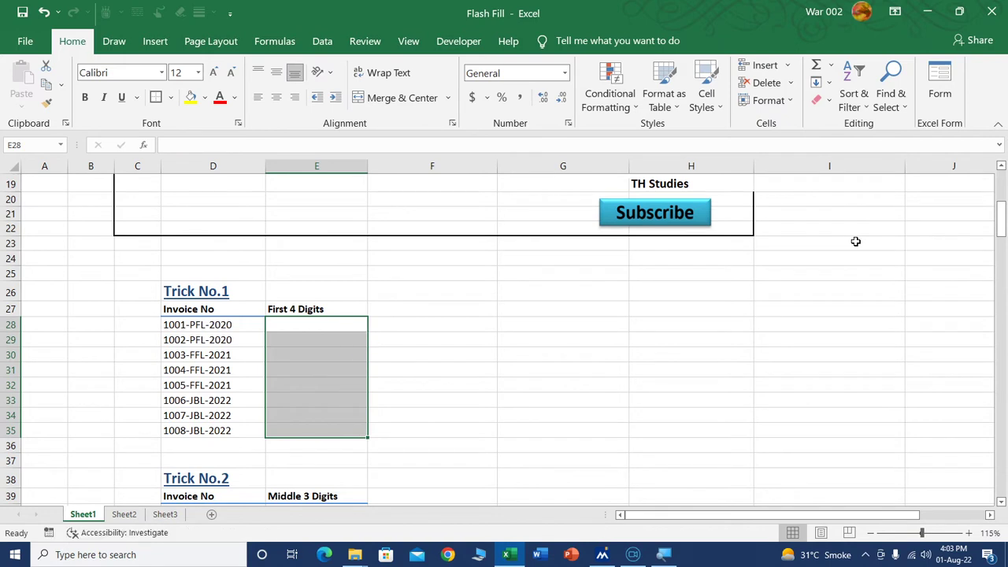
key("Down")
key("Up")
type("1")
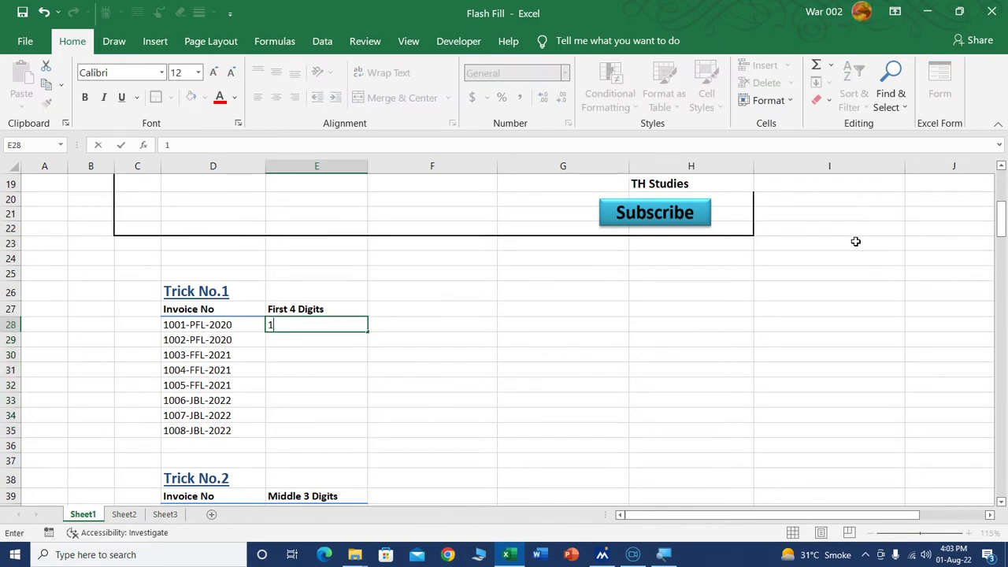
type("001")
key("Return")
left_click_drag(328, 323, 328, 425)
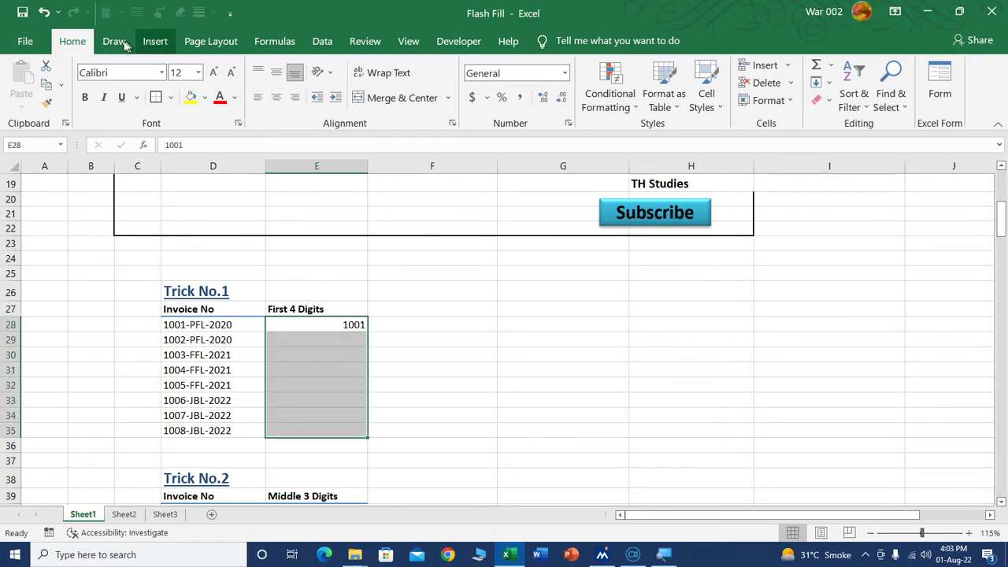
left_click(322, 41)
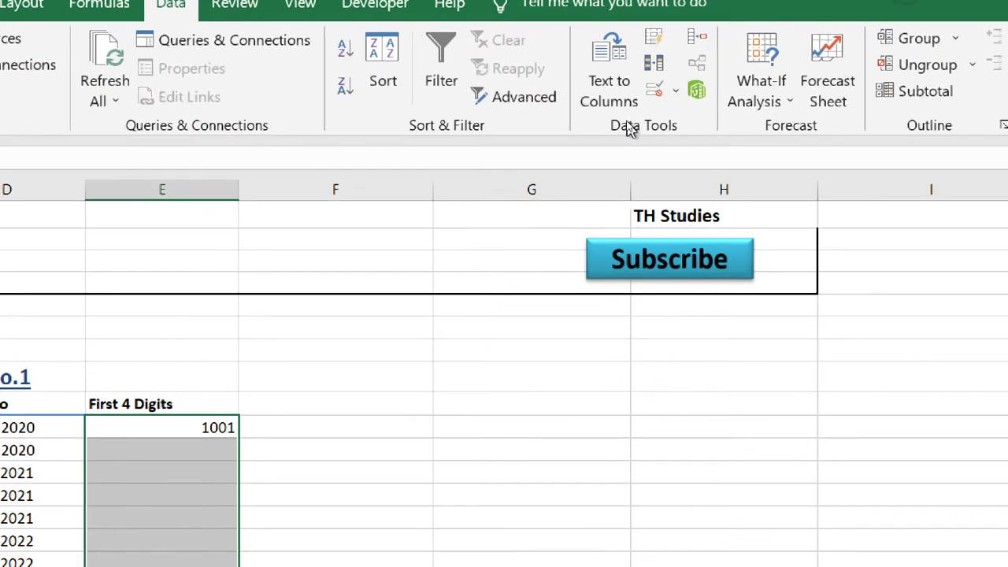
left_click(657, 39)
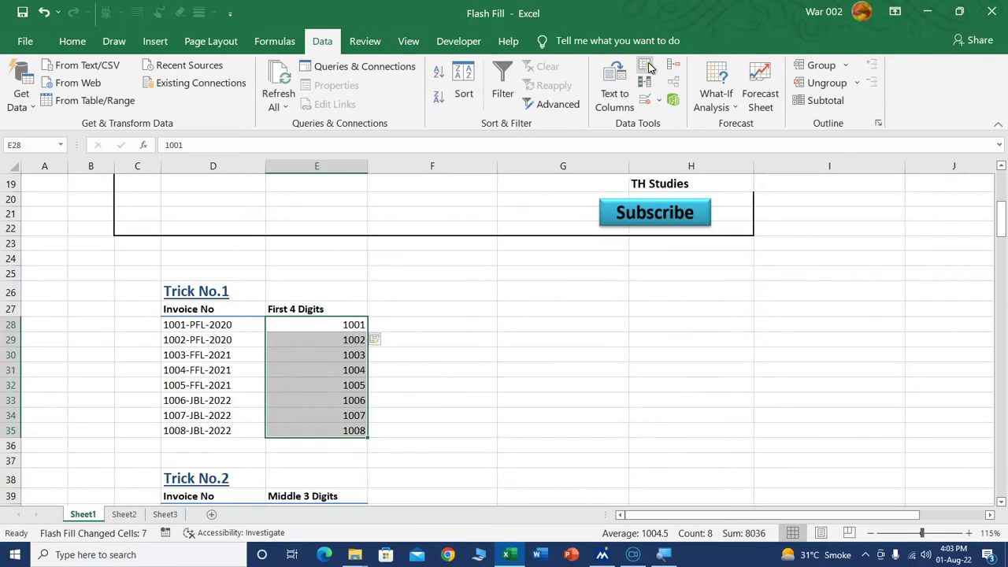
- Enter PFL in E40 and flash fill the Trick No.2 middle codes (PFL, FFL, JBL)
scroll(515, 216, "down", 1)
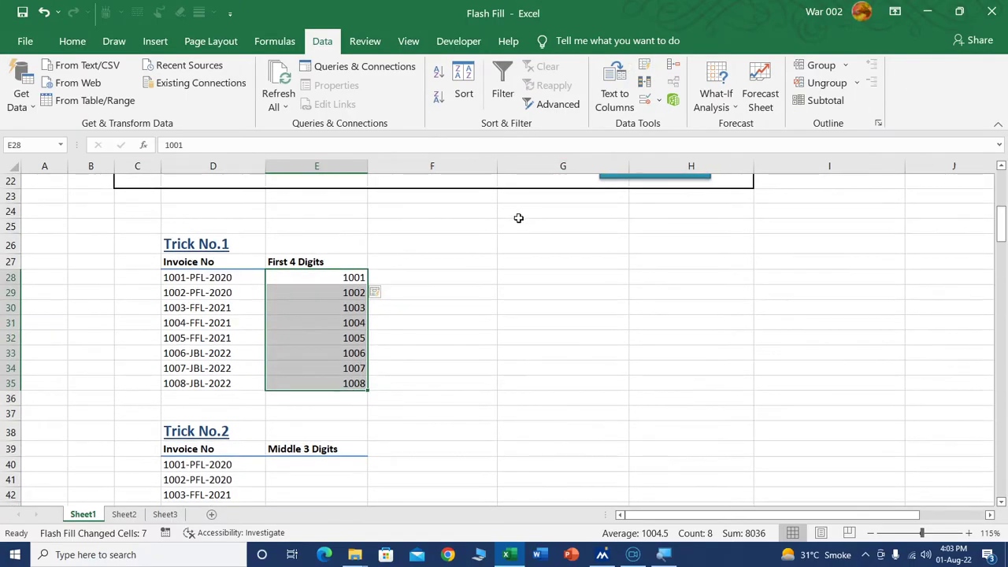
scroll(513, 228, "down", 1)
scroll(513, 228, "down", 2)
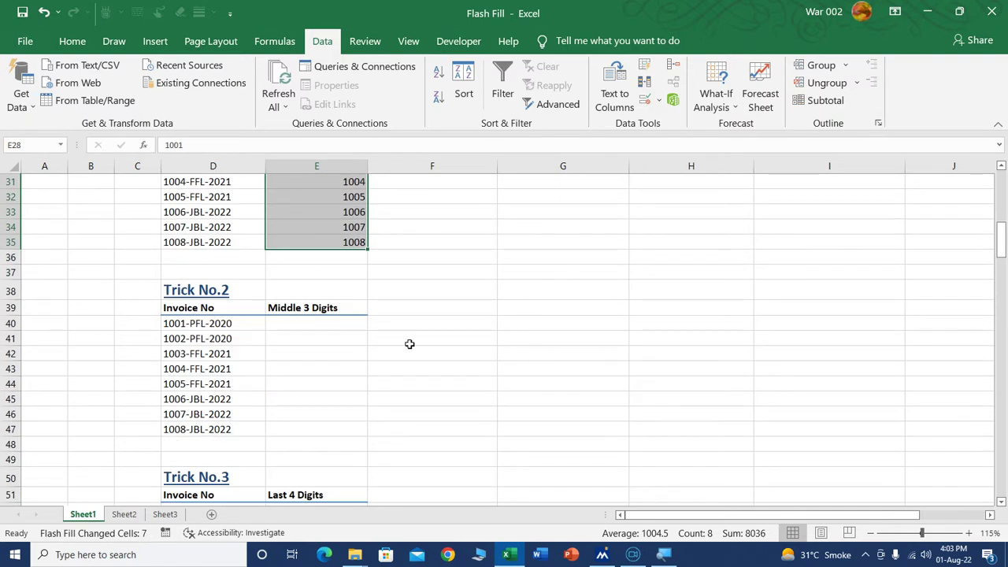
left_click(338, 324)
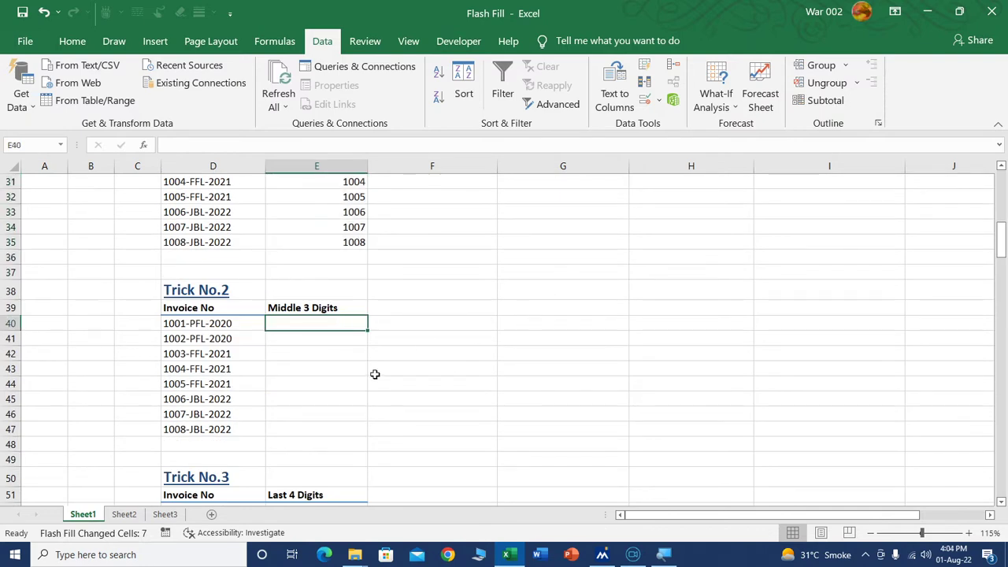
type("PF")
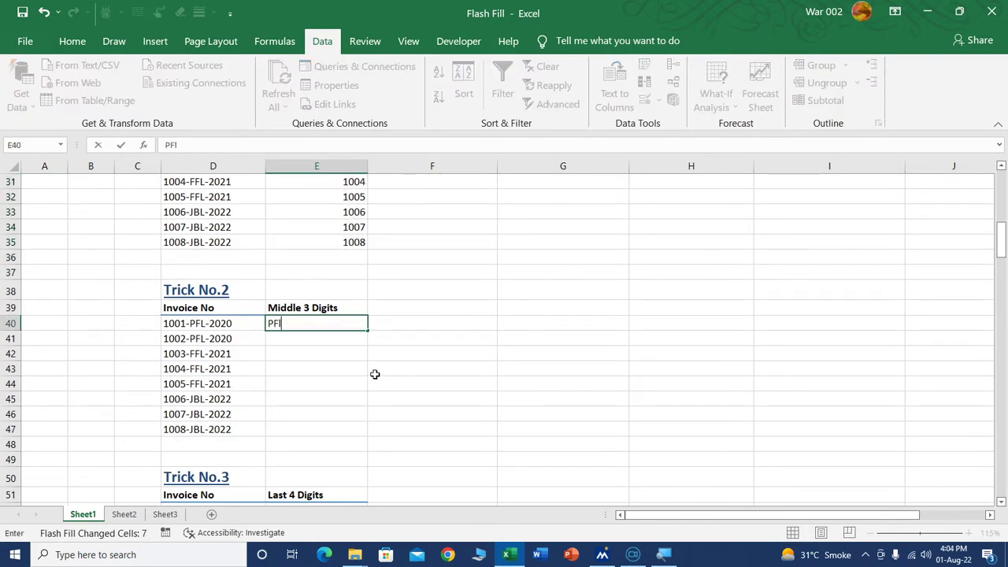
type("L")
key("Return")
key("ctrl+e")
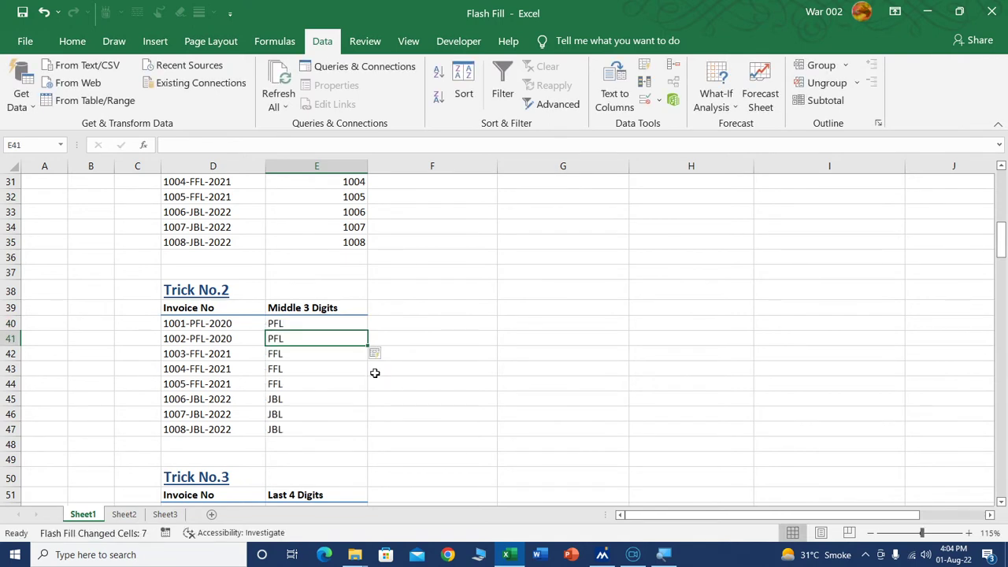
- Enter 2020 in E52 and flash fill the Trick No.3 years 2020–2022
scroll(454, 279, "down", 2)
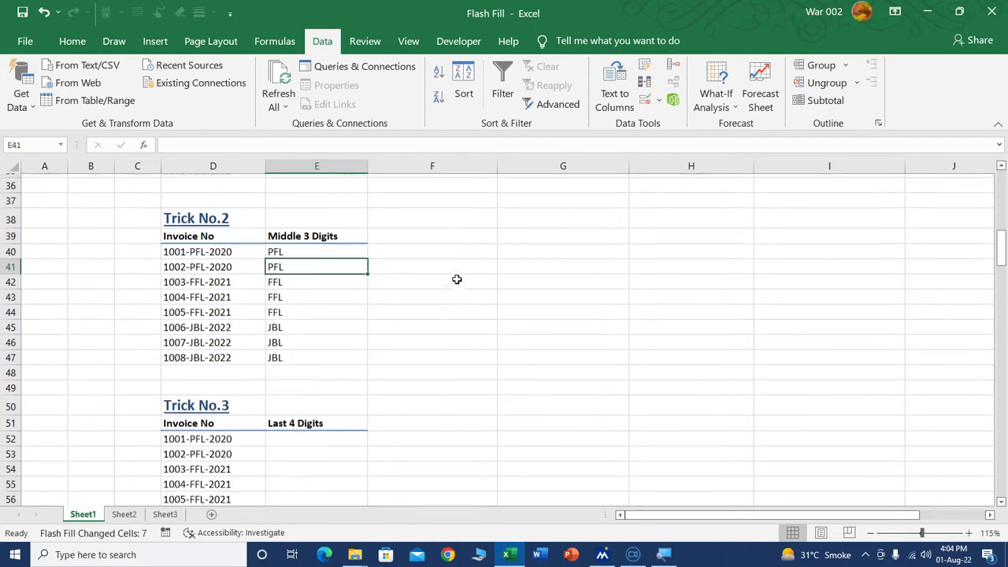
scroll(453, 279, "down", 1)
scroll(454, 279, "down", 1)
scroll(454, 279, "down", 1)
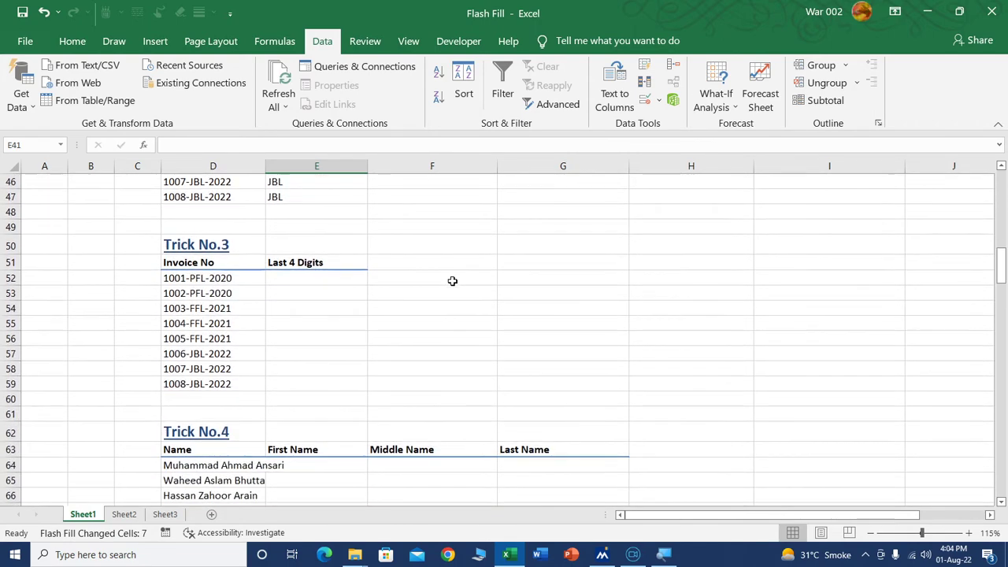
left_click(312, 280)
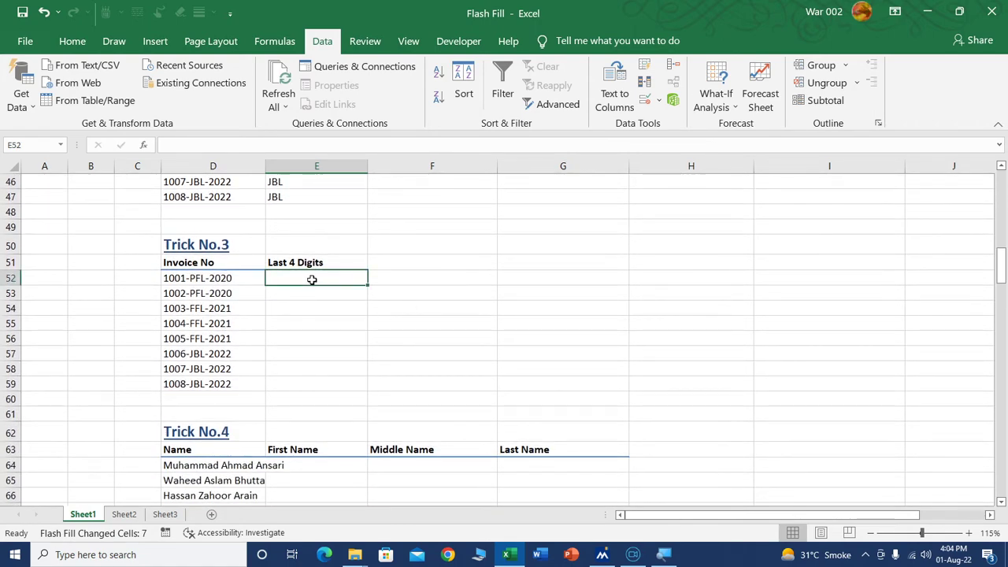
type("2020")
key("Return")
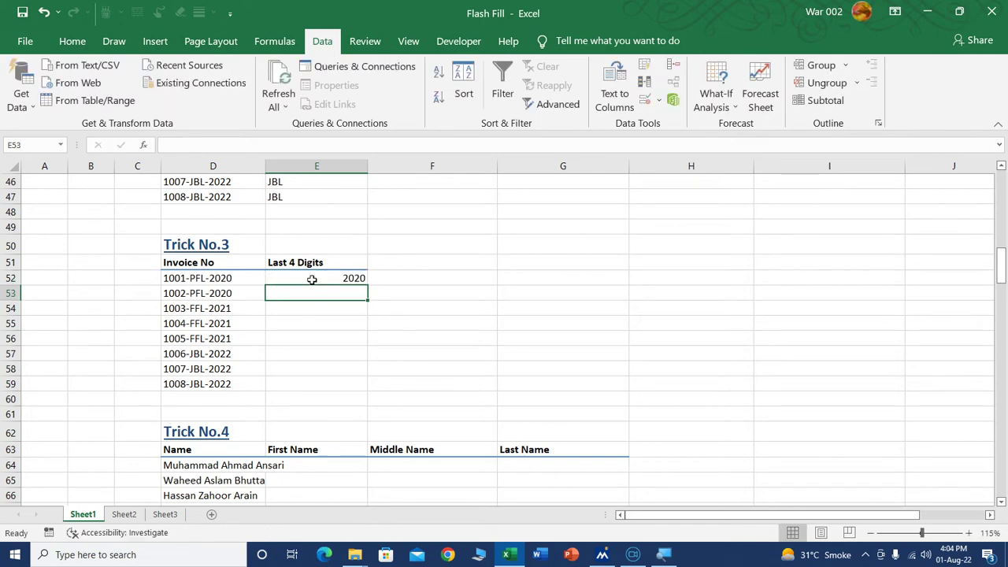
key("ctrl+e")
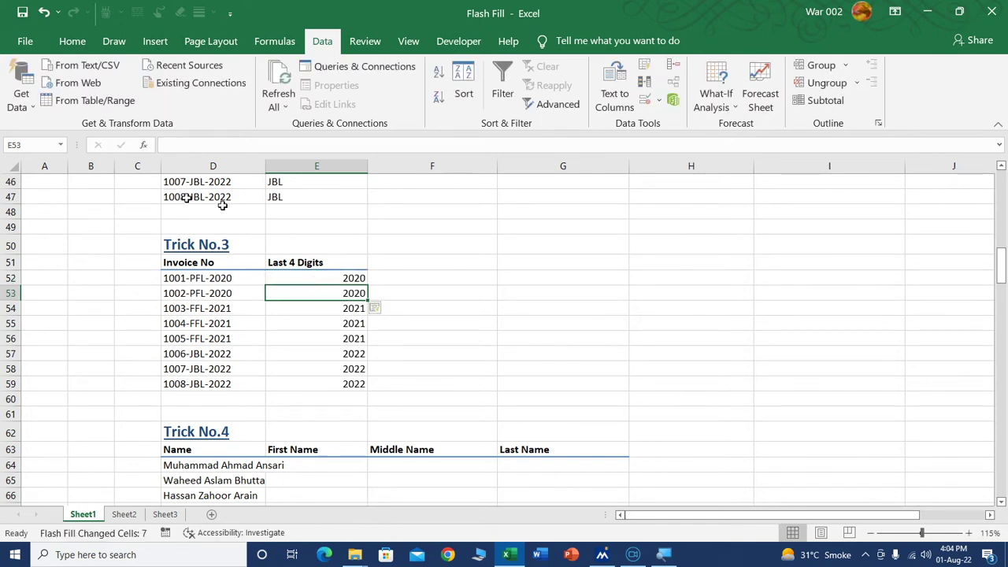
- Widen column D to fit the longest Trick No.4 name
scroll(504, 315, "down", 2)
scroll(504, 315, "down", 1)
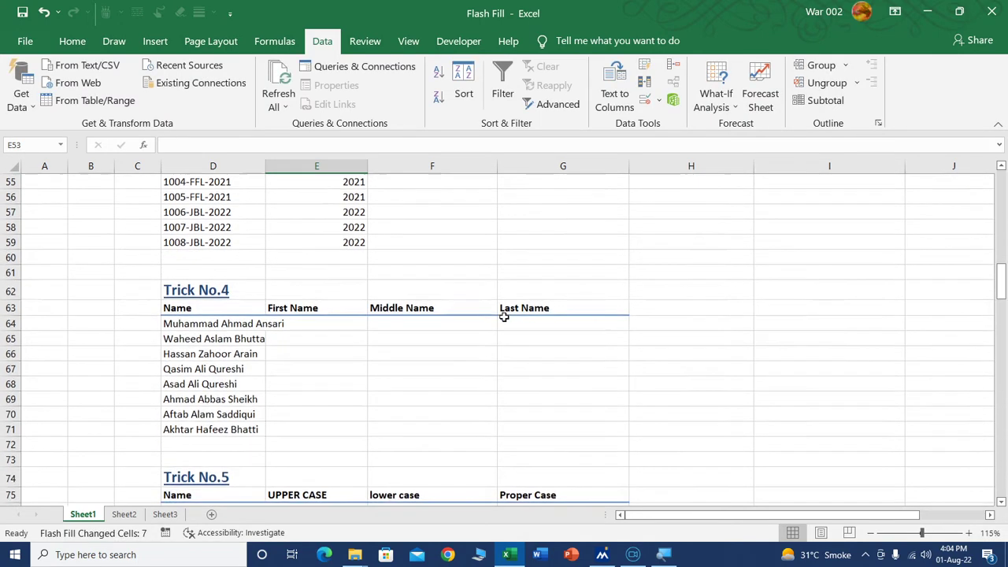
double_click(266, 166)
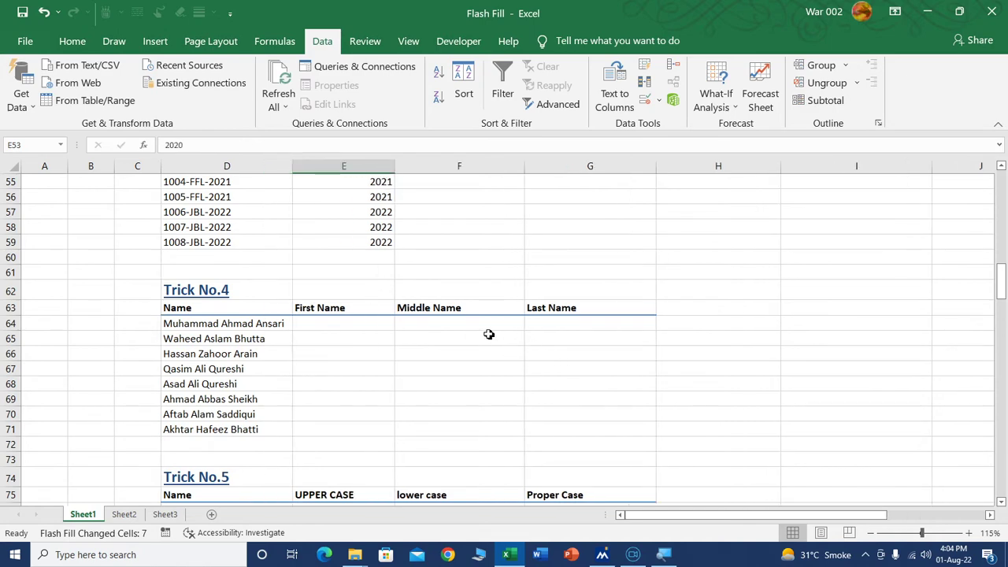
scroll(488, 333, "up", 1)
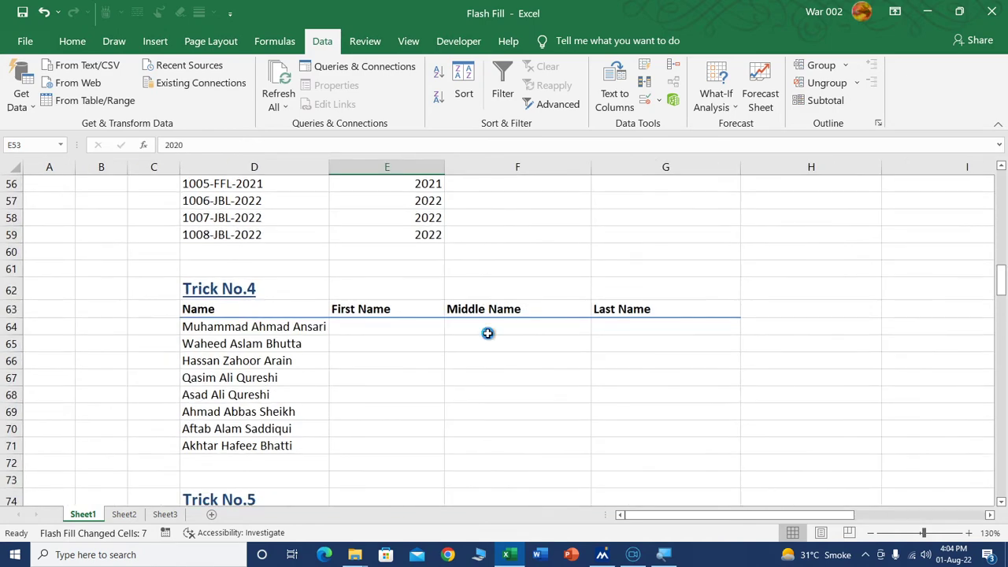
scroll(488, 333, "up", 1)
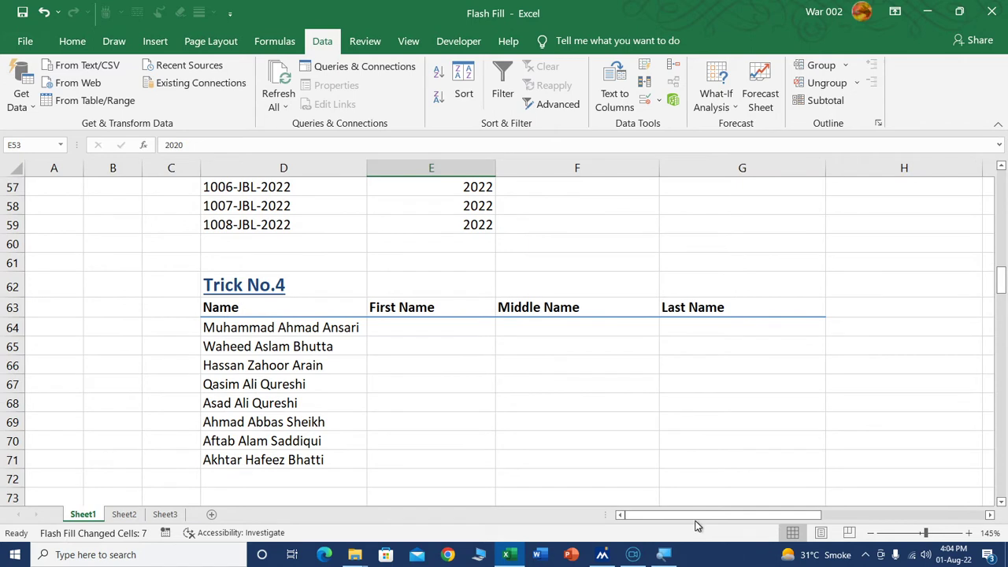
left_click_drag(697, 516, 715, 517)
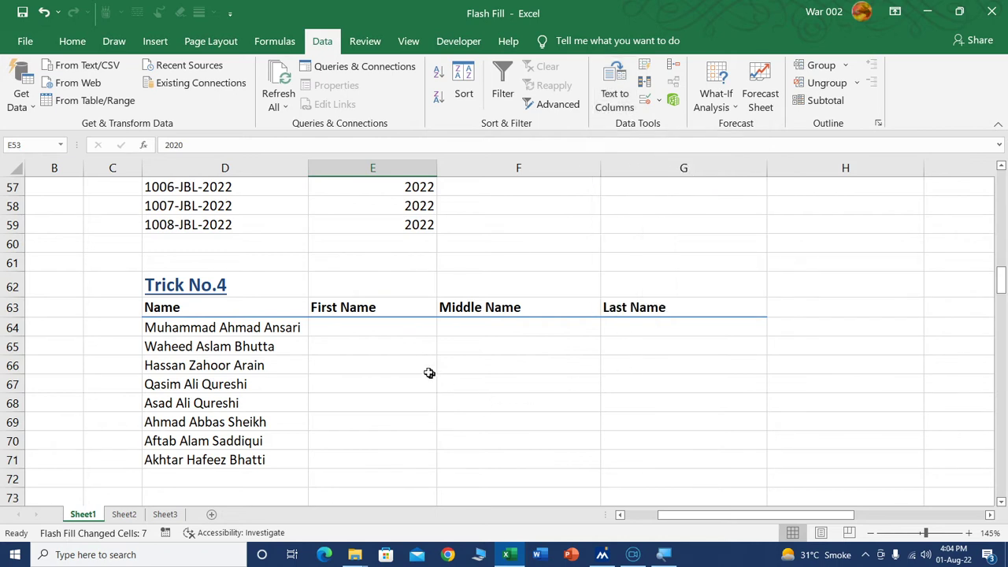
- Enter Muhammad, Ahmad and Ansari as the example names in E64:G64
left_click(393, 330)
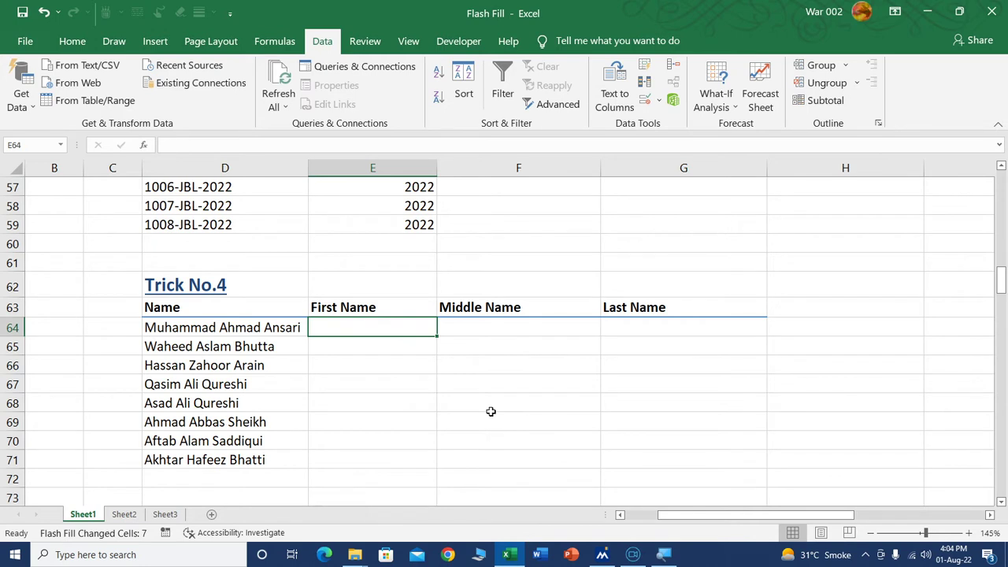
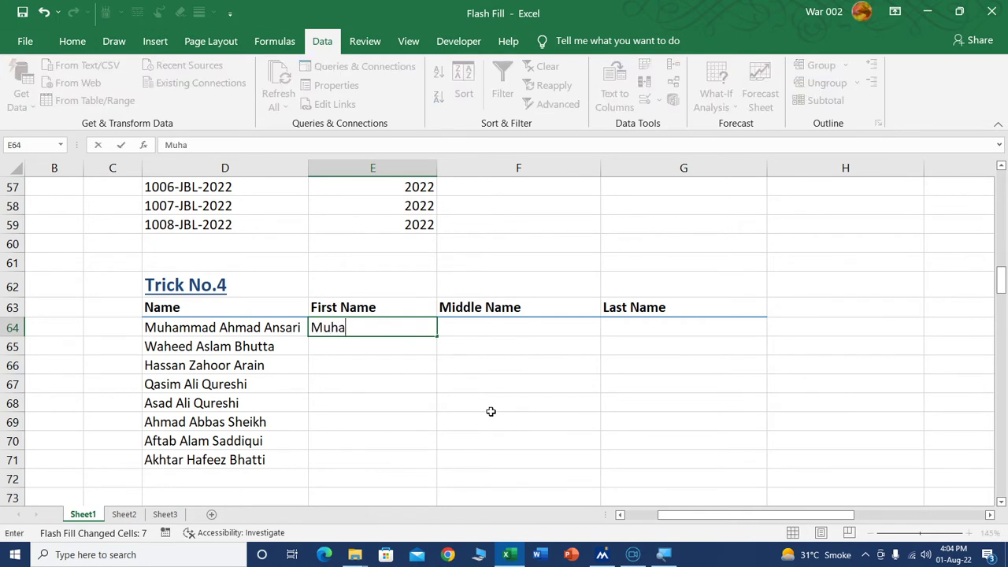
key("Tab")
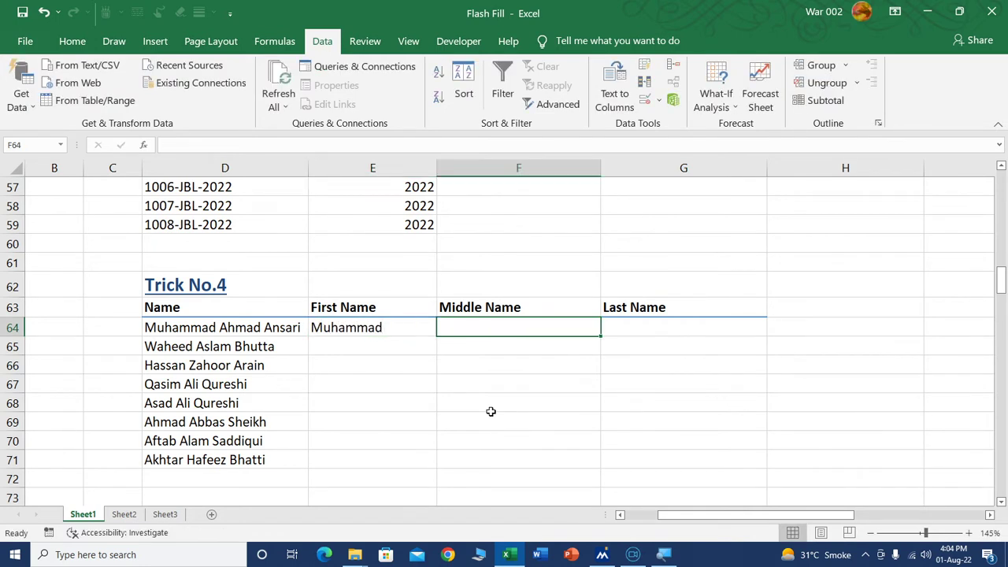
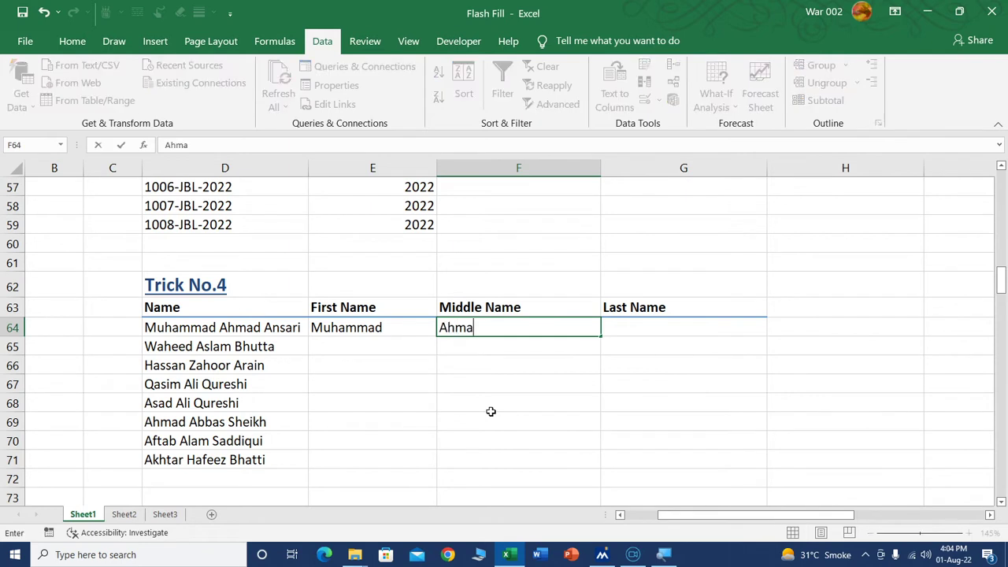
key("Tab")
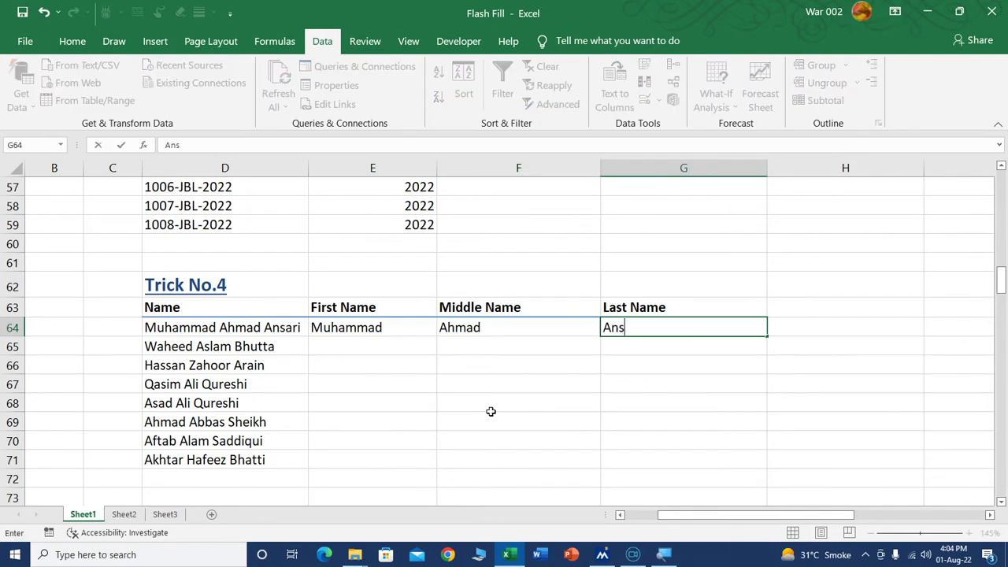
key("Return")
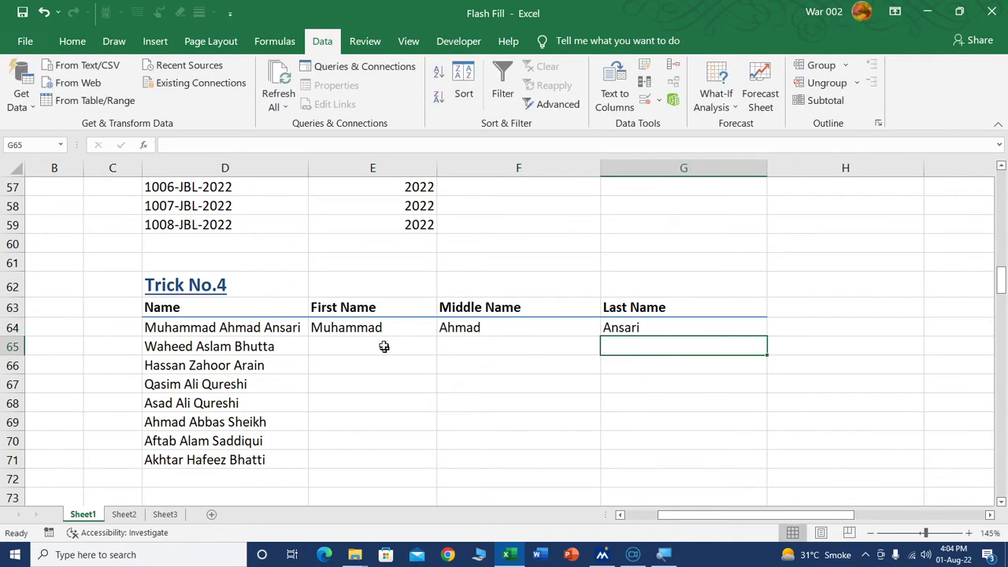
- Flash fill the remaining First, Middle and Last Name columns from row 65 down
left_click(383, 347)
key("ctrl+e")
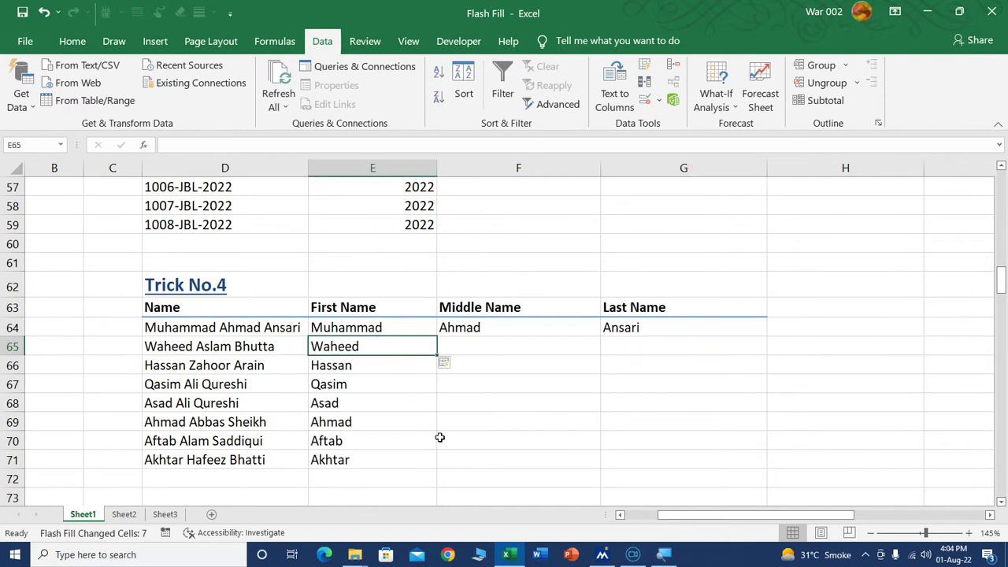
left_click(492, 350)
key("ctrl+e")
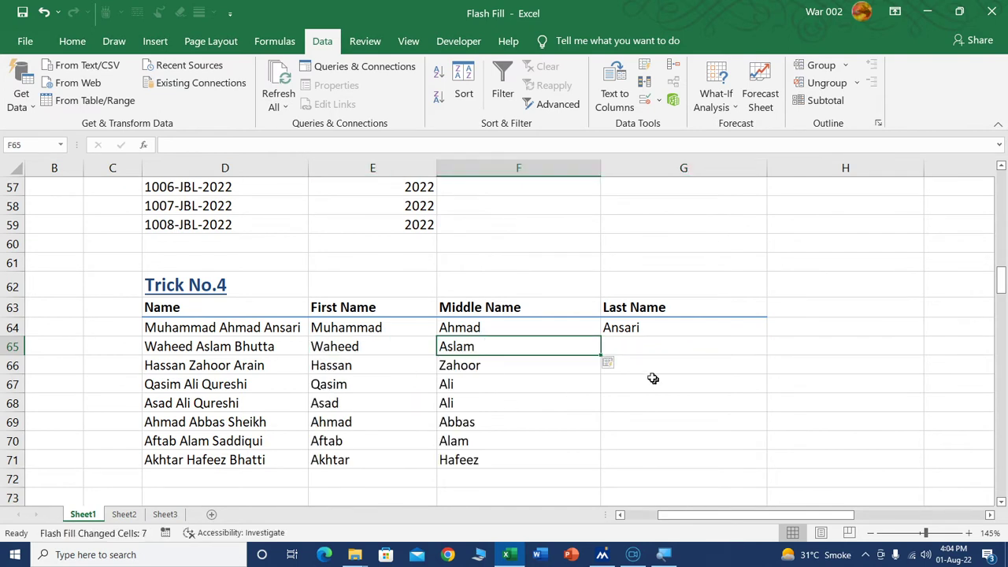
left_click(650, 345)
key("ctrl+e")
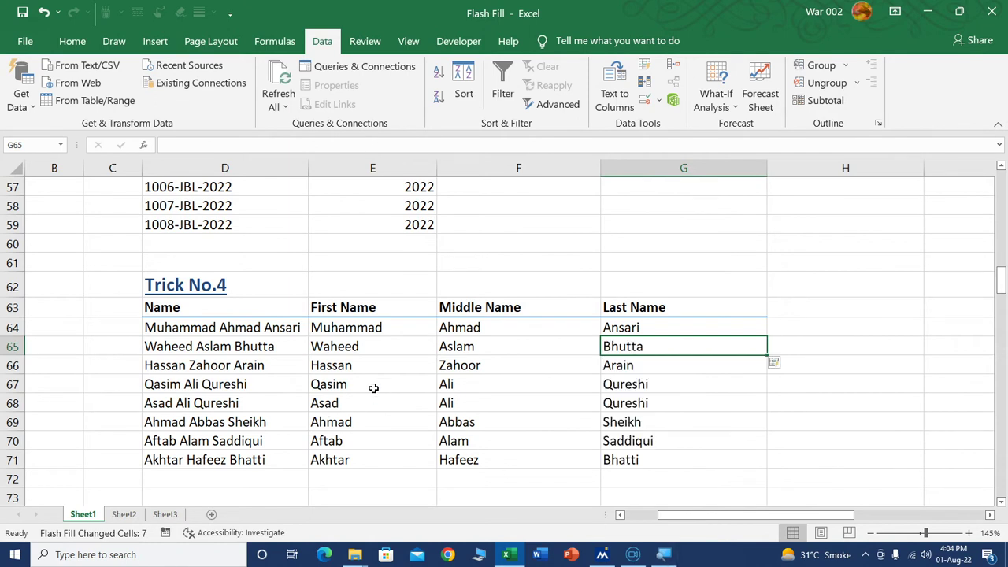
scroll(388, 370, "down", 1)
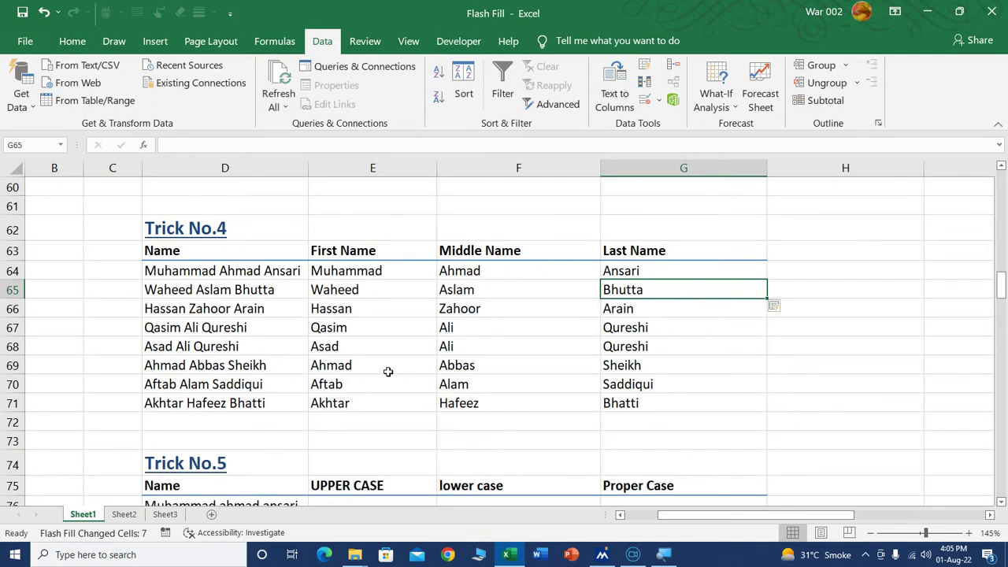
scroll(387, 371, "down", 1)
scroll(385, 377, "down", 2)
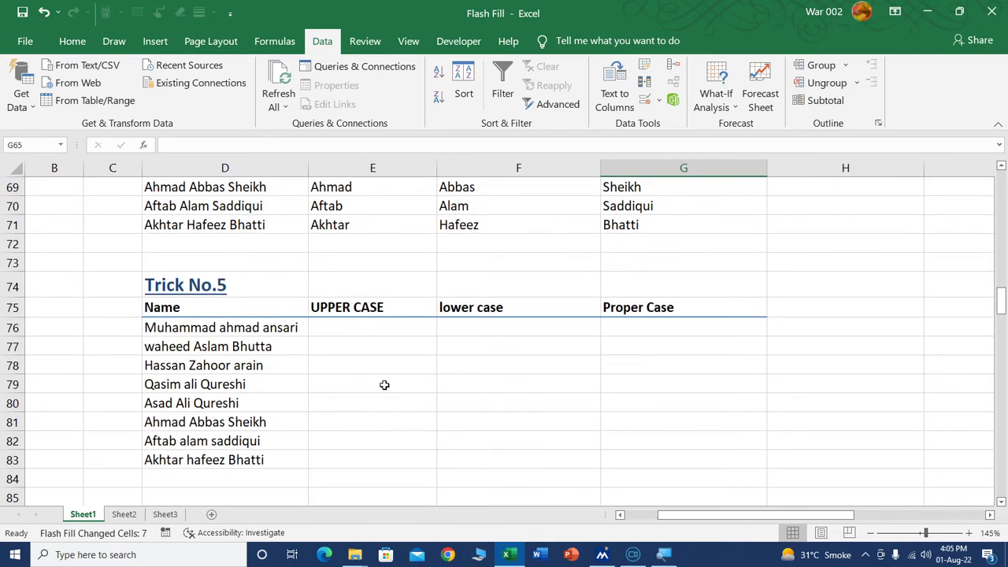
left_click(394, 331)
left_click_drag(437, 168, 494, 167)
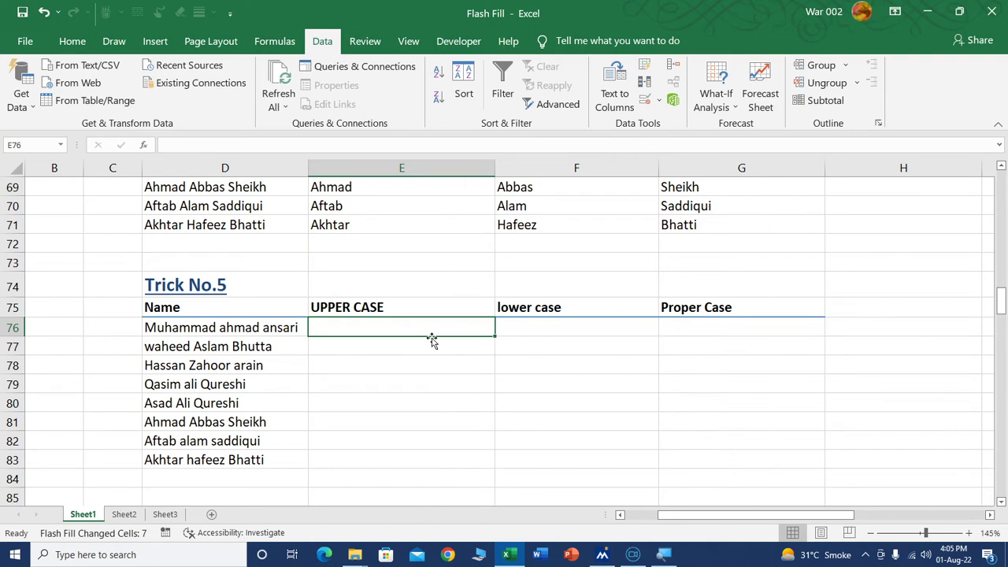
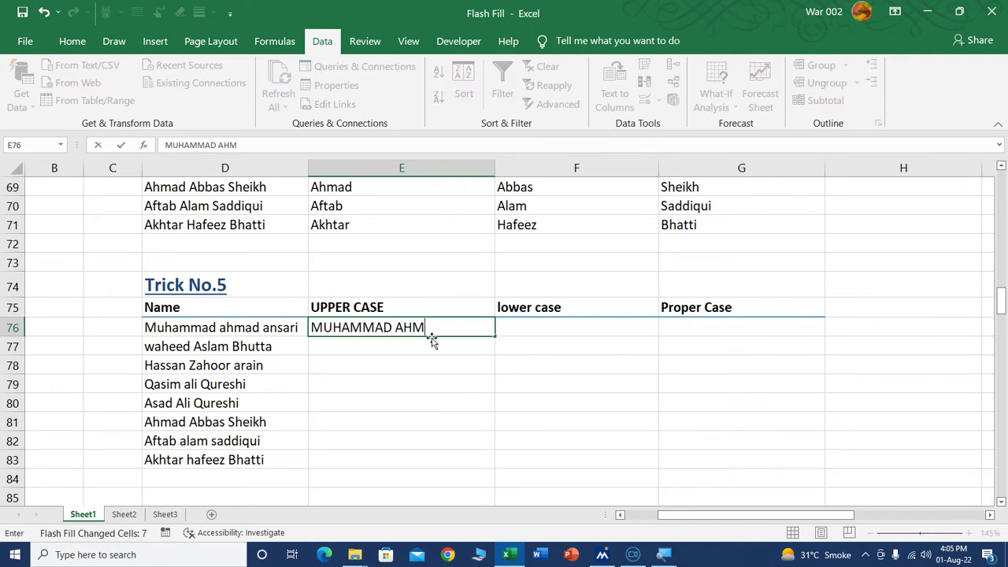
key("Return")
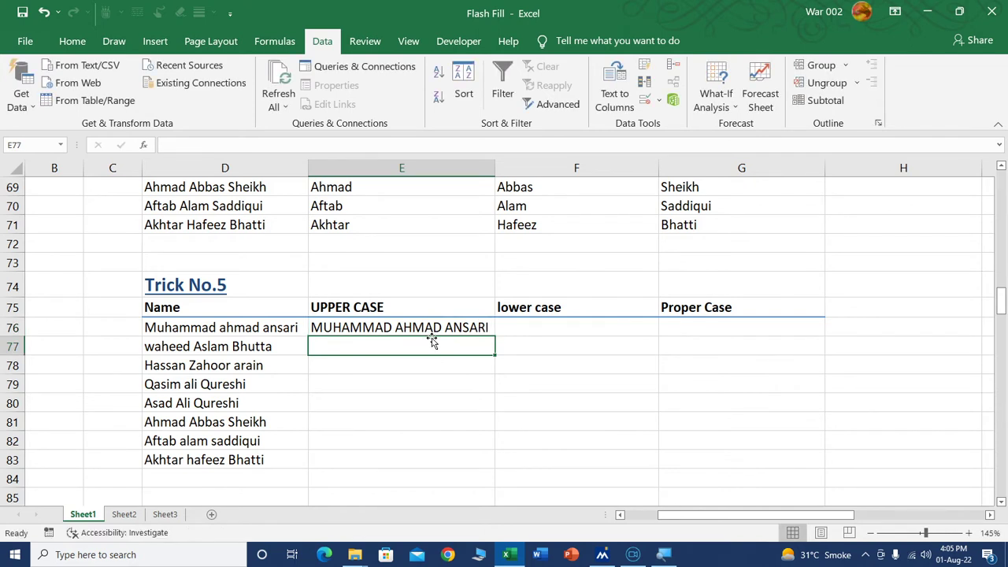
key("ctrl+e")
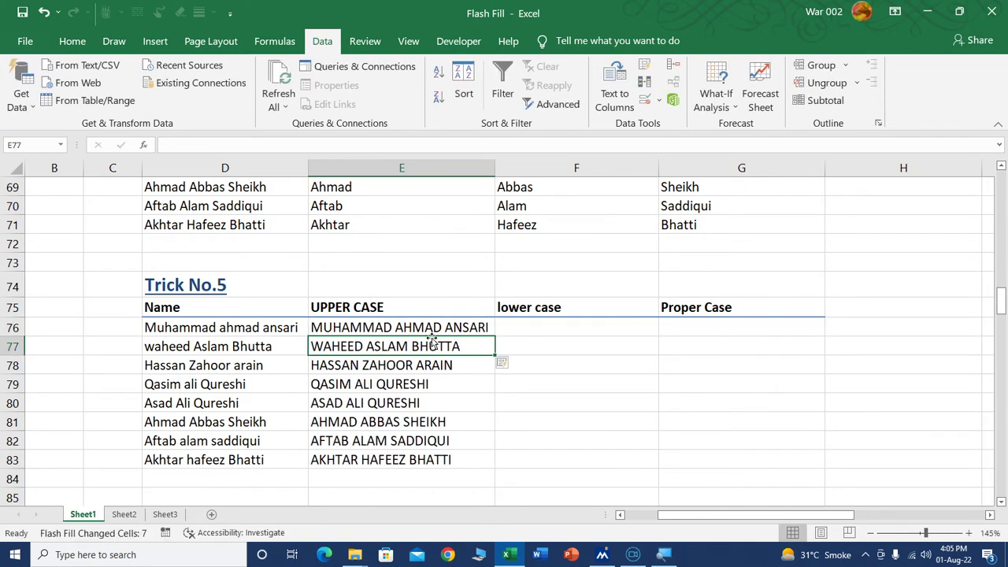
key("Up")
key("Right")
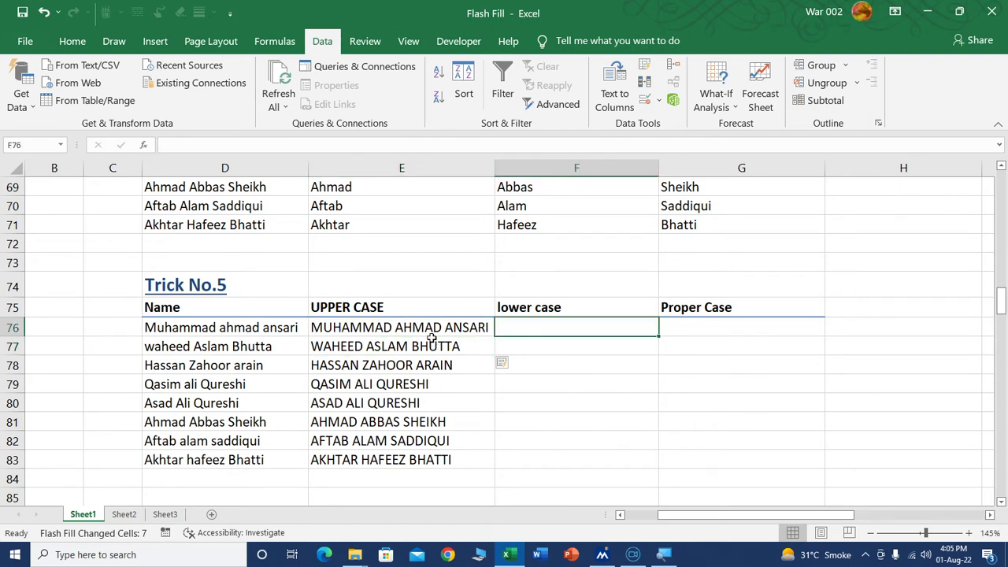
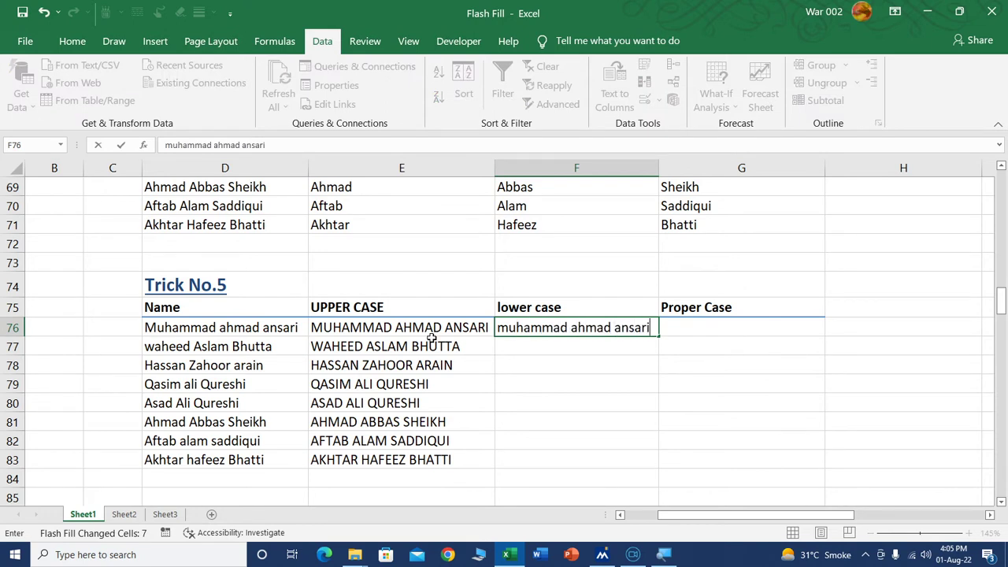
key("Return")
key("ctrl+e")
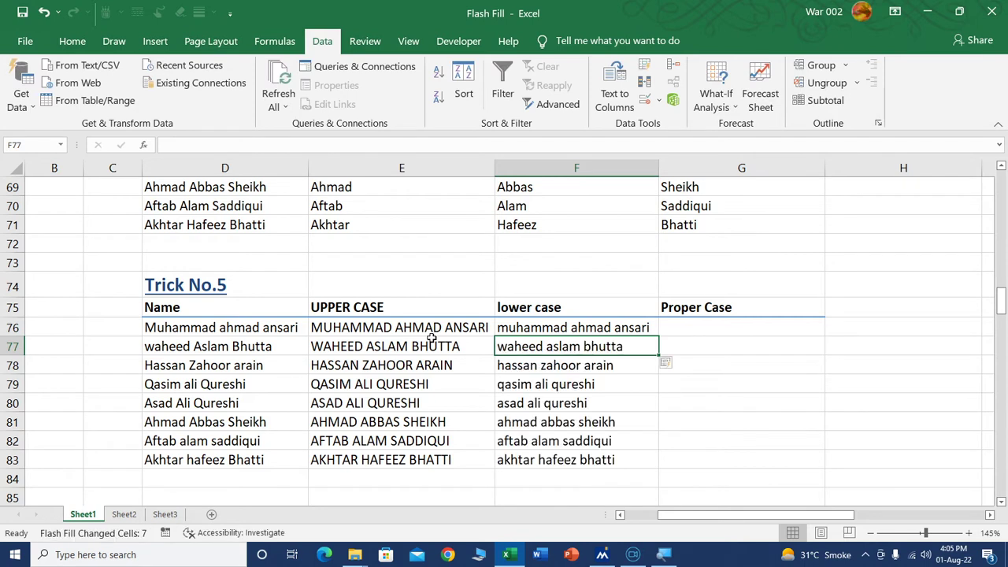
key("Right")
key("Up")
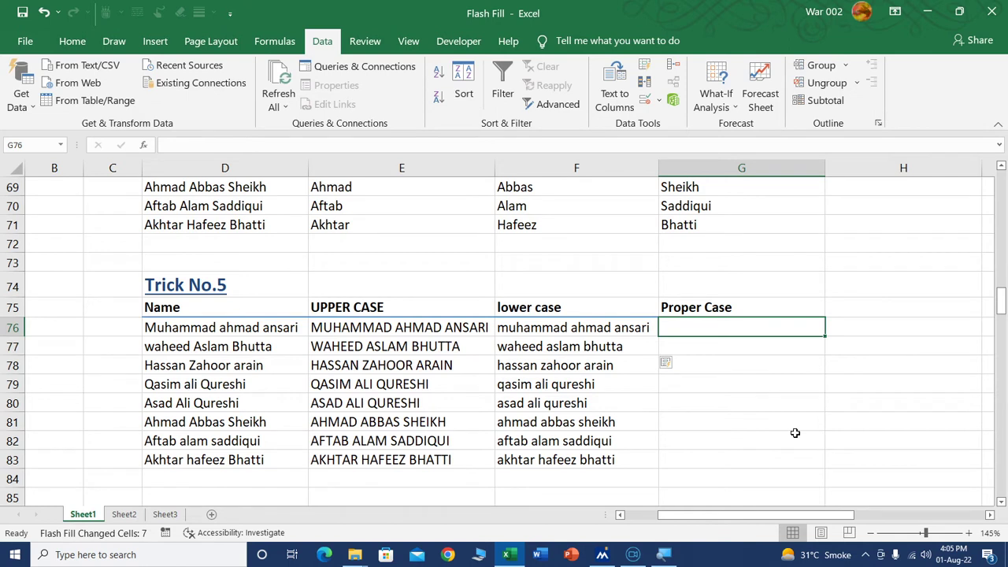
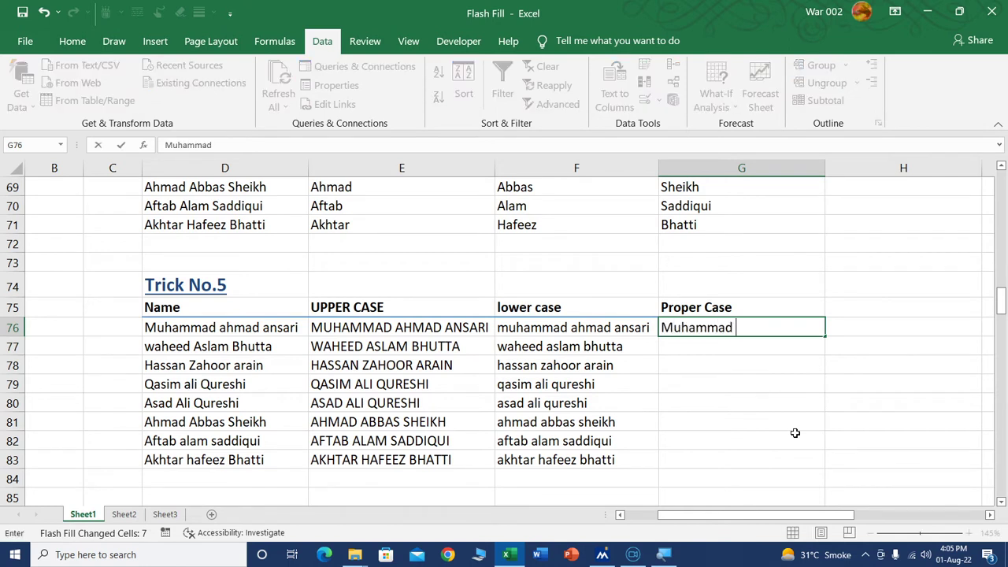
key("Return")
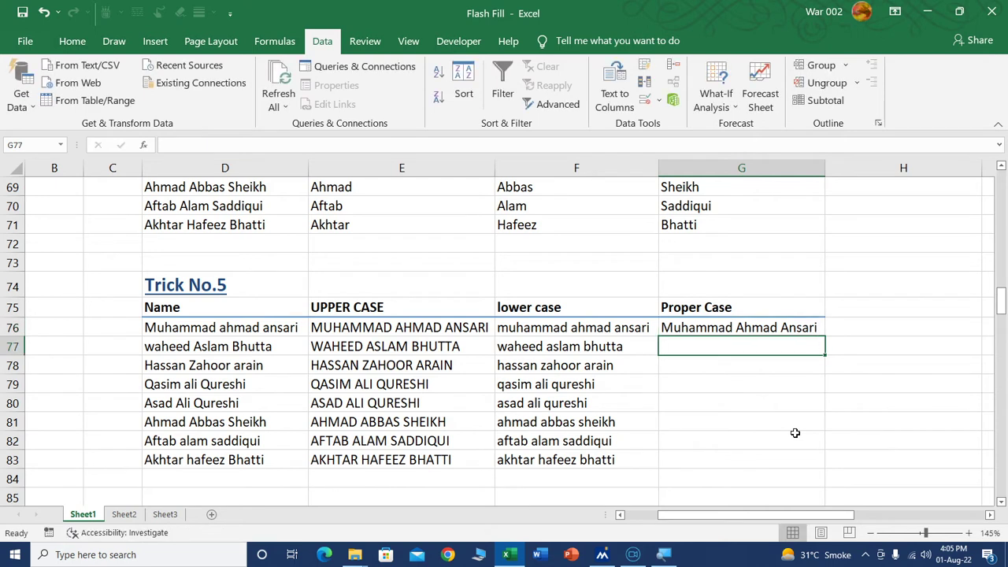
key("ctrl+e")
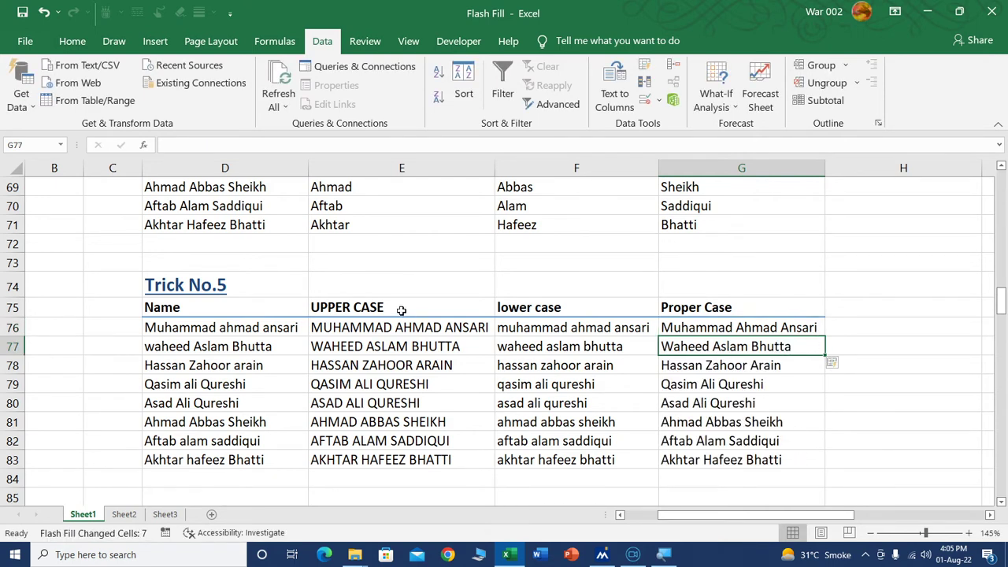
- Enter 'Mr. Ansari' under the Mr. heading and flash fill the Trick No.6 rows
scroll(400, 310, "down", 2)
scroll(399, 307, "down", 1)
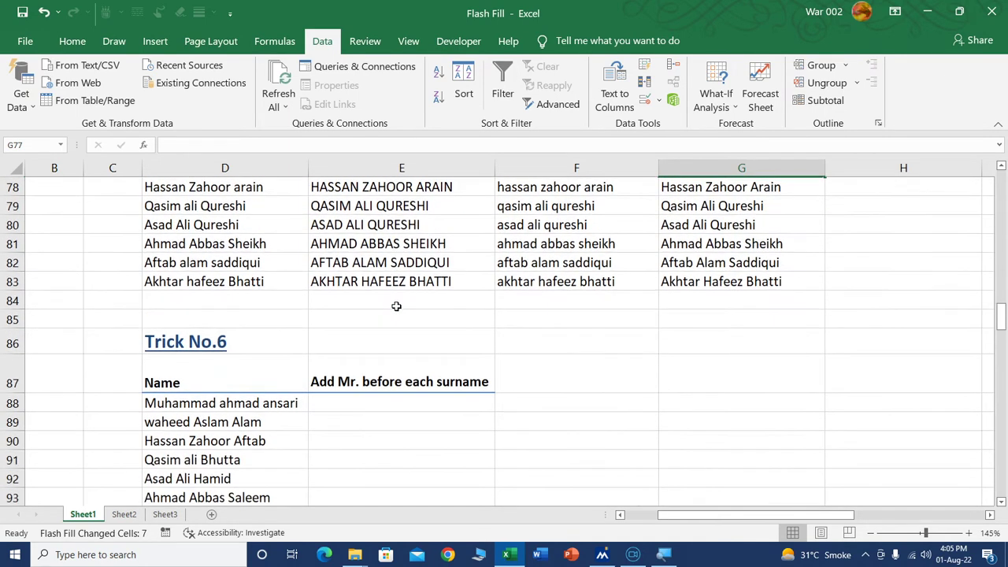
scroll(396, 306, "down", 1)
scroll(396, 305, "down", 1)
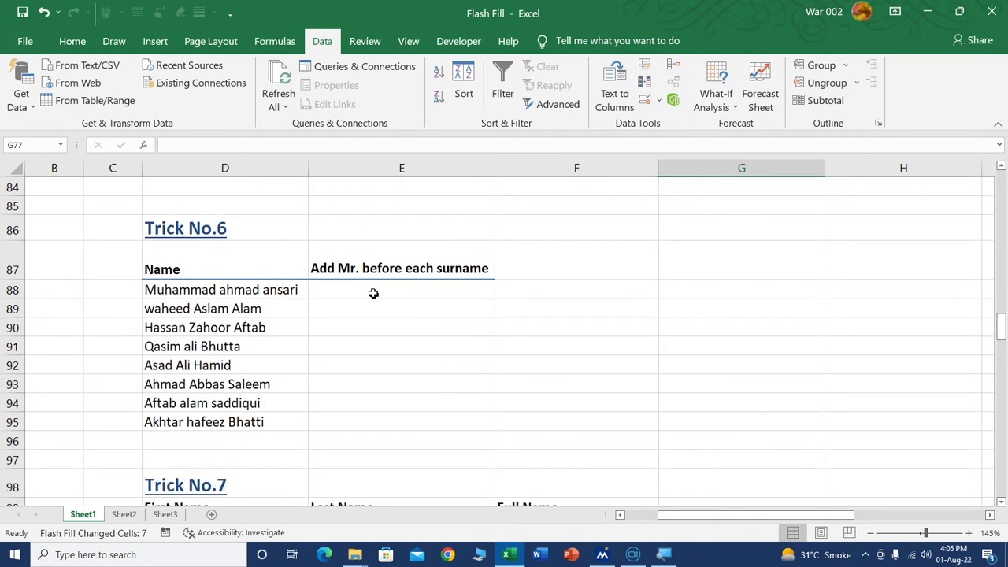
left_click(403, 291)
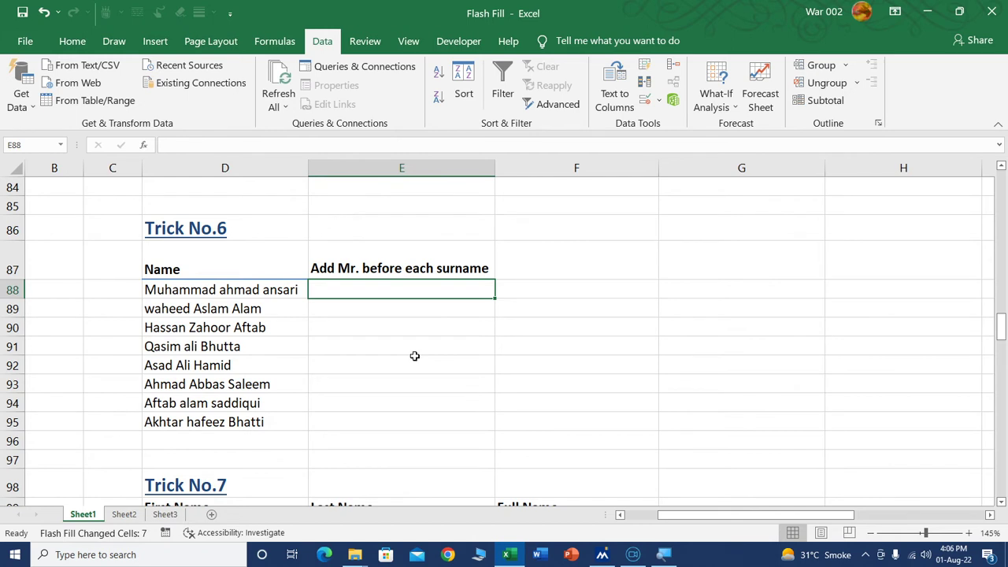
type("Mr. Ansa")
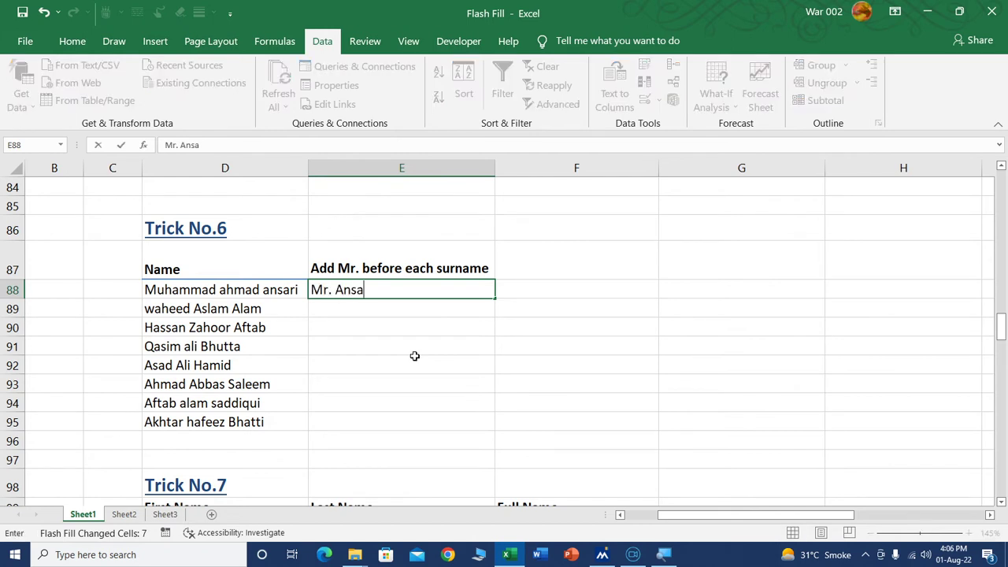
type("ri")
key("Return")
key("ctrl+e")
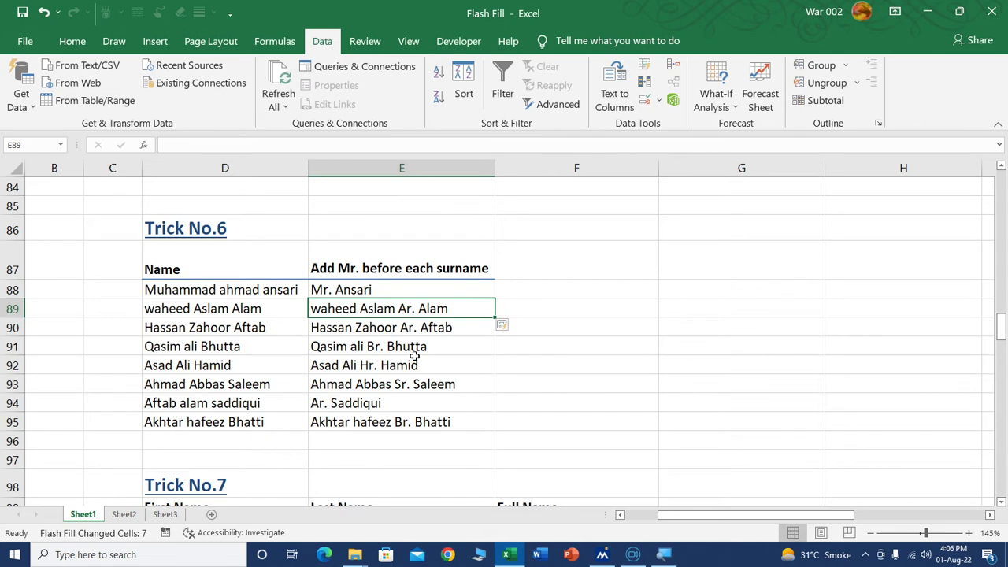
- Clear the wrong results, add 'Mr. Alam' as a second example, and flash fill again
key("shift+Down")
key("ctrl+shift+Down")
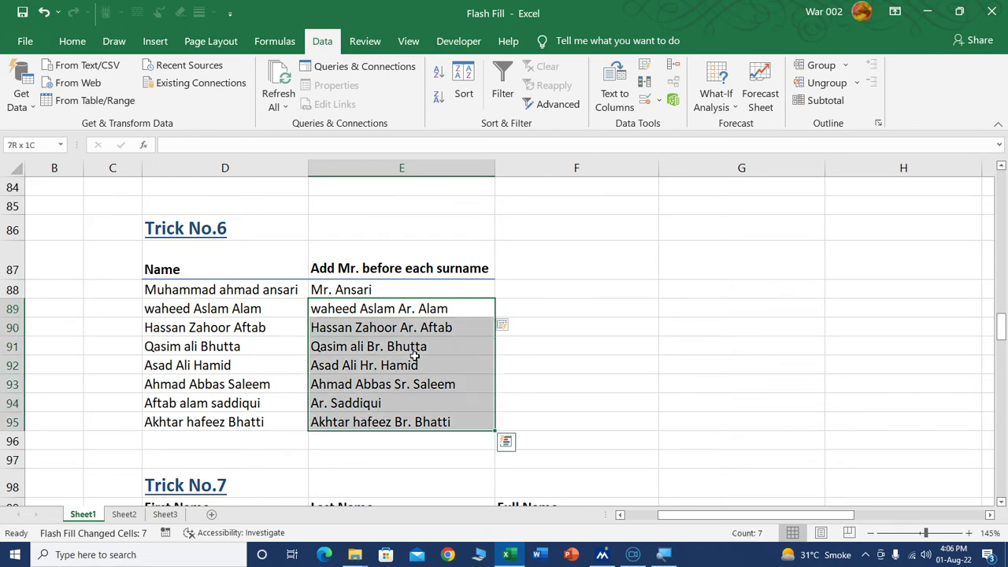
key("Delete")
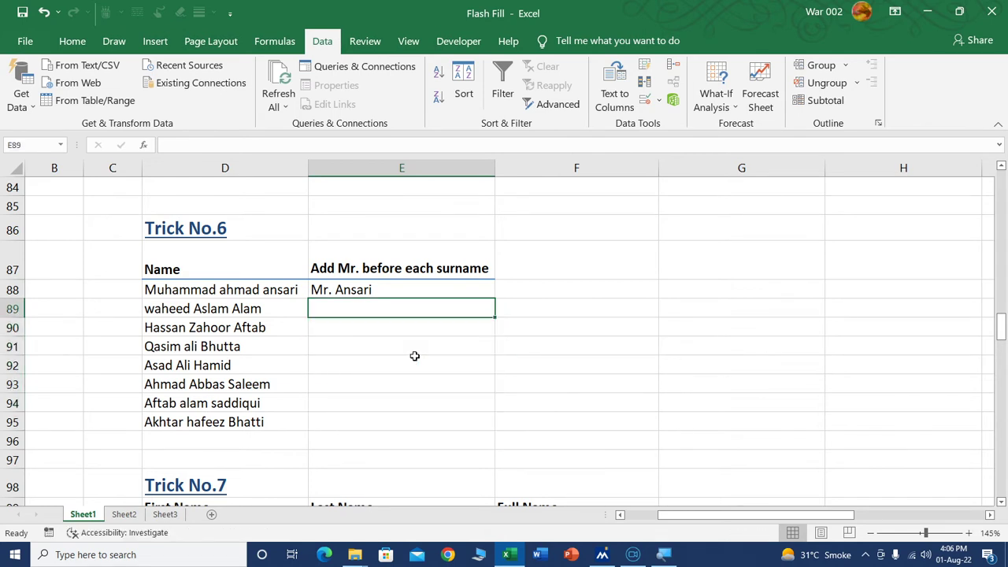
type("Mr. ")
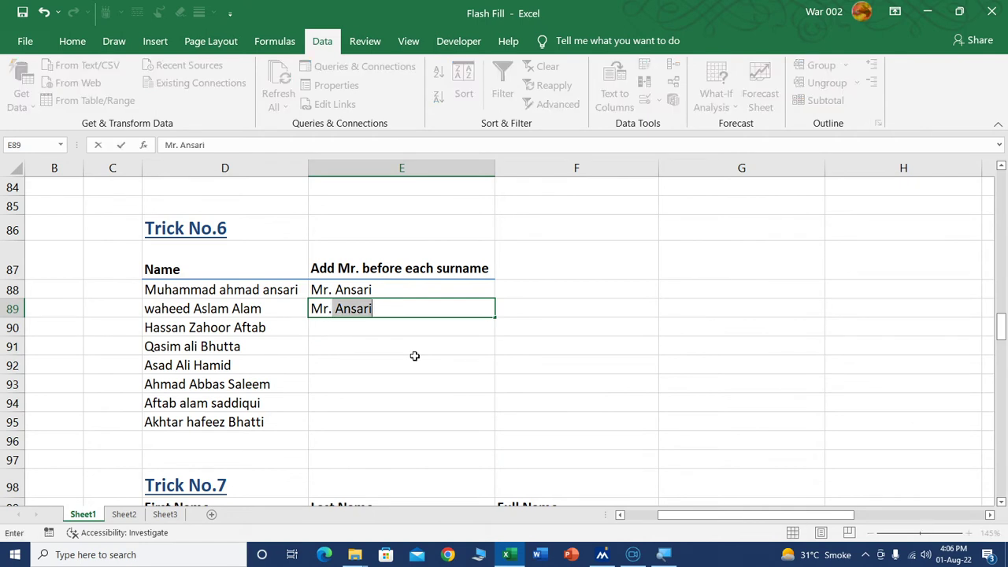
type("A")
type("la")
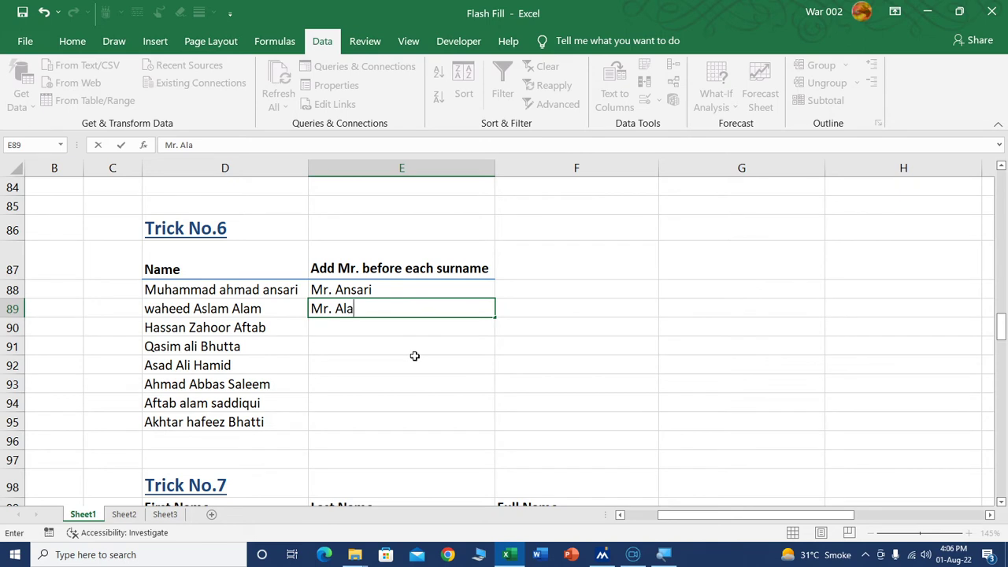
type("m")
key("Return")
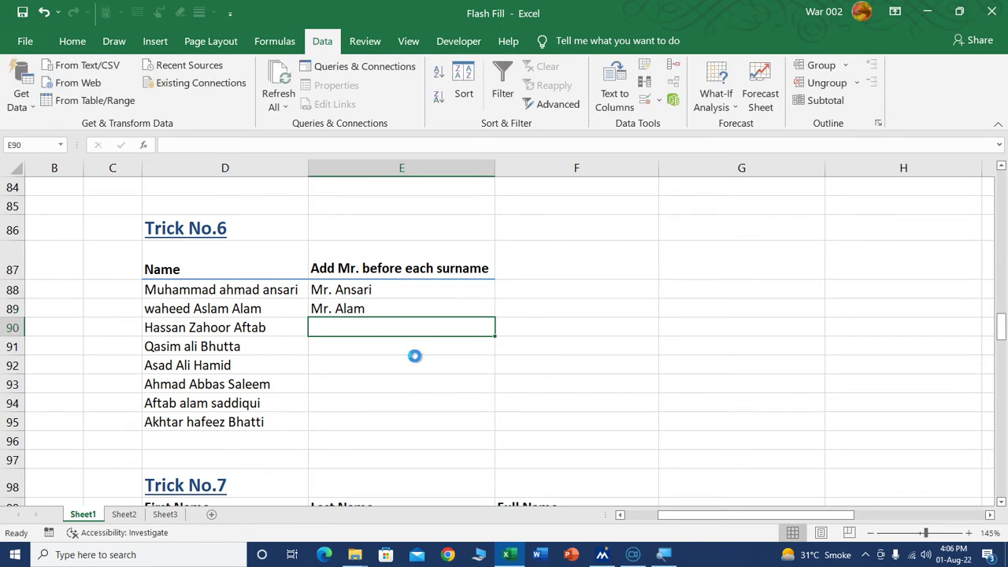
key("ctrl+e")
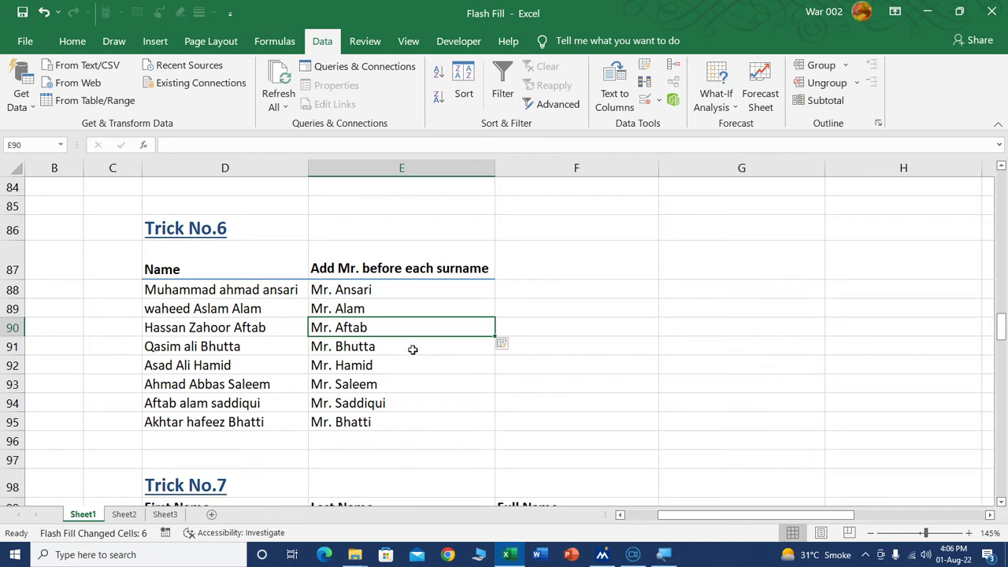
left_click(389, 362)
- Enter the first four Trick No.7 last names from E100, including Ahmad, Aslam and Shah
scroll(454, 363, "down", 2)
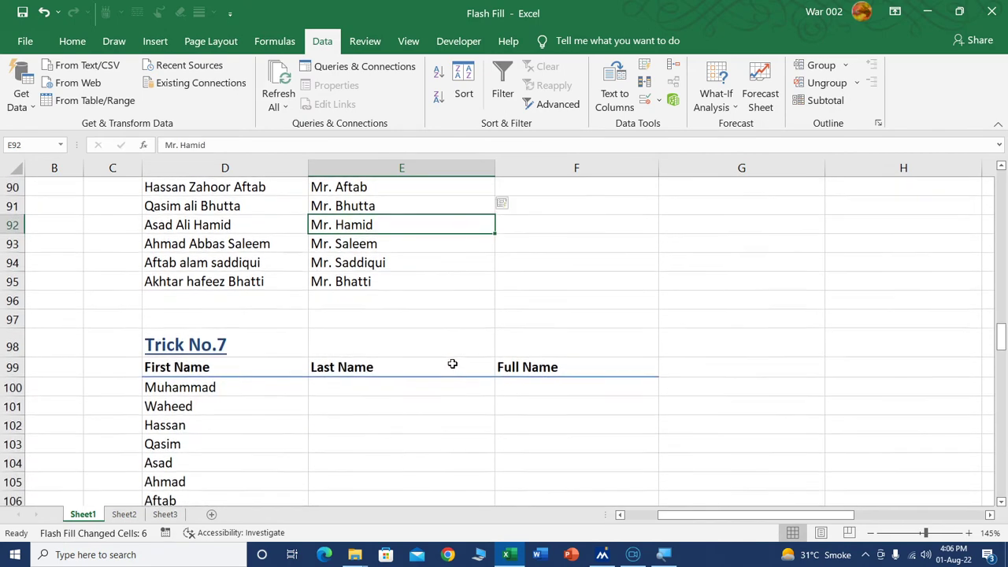
scroll(452, 363, "down", 2)
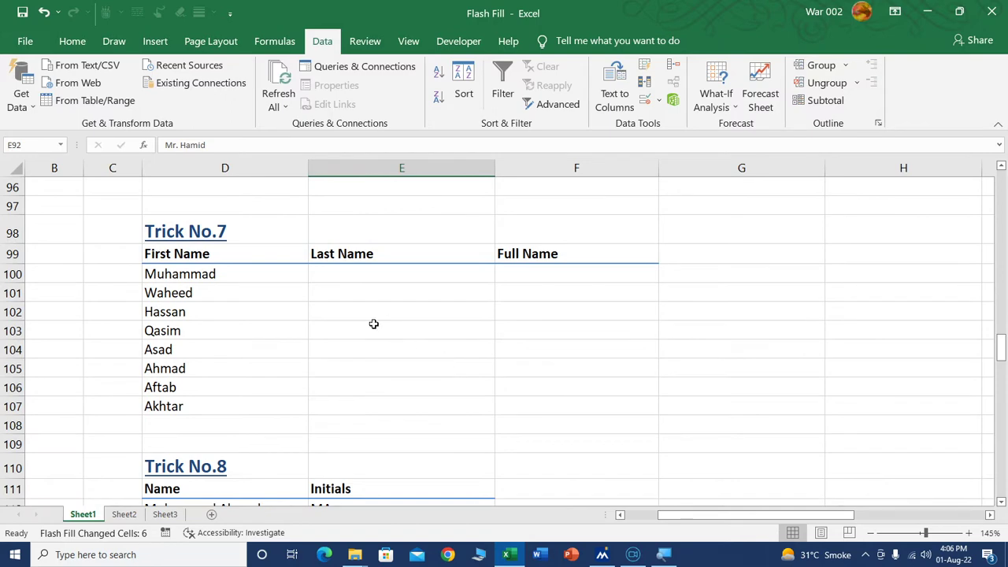
left_click(354, 277)
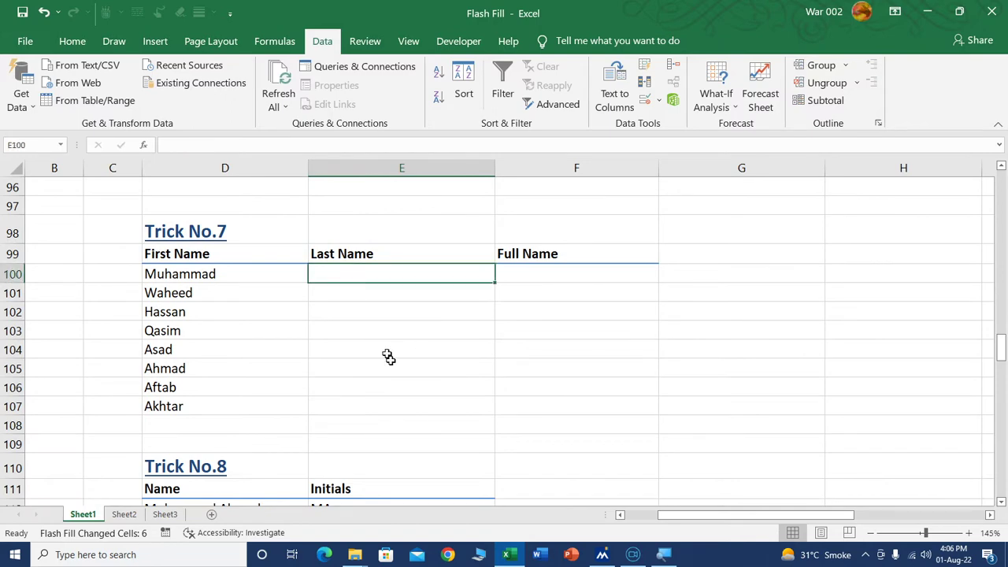
scroll(397, 366, "up", 2)
scroll(408, 370, "up", 1)
scroll(408, 370, "down", 2)
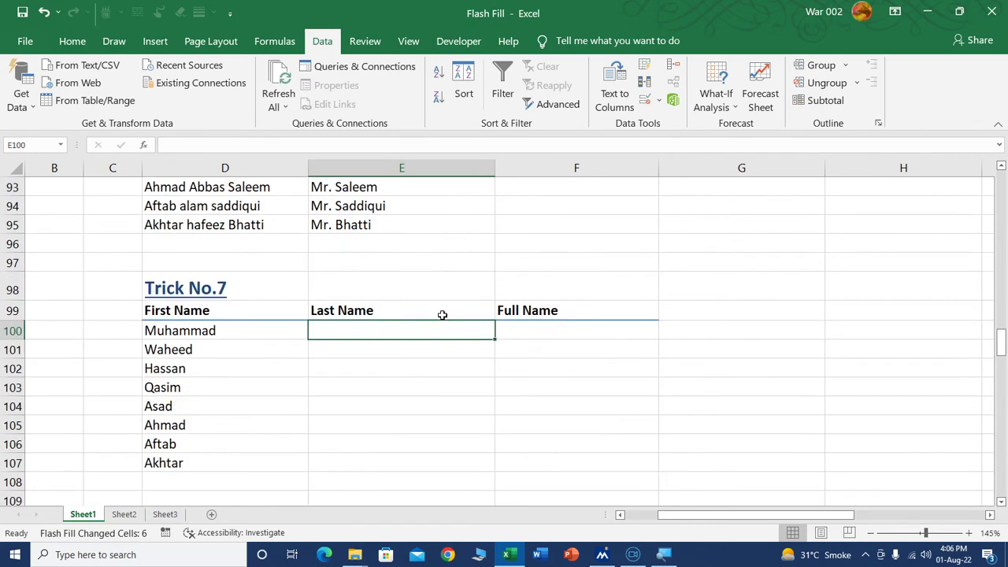
scroll(443, 315, "up", 2)
scroll(442, 315, "down", 3)
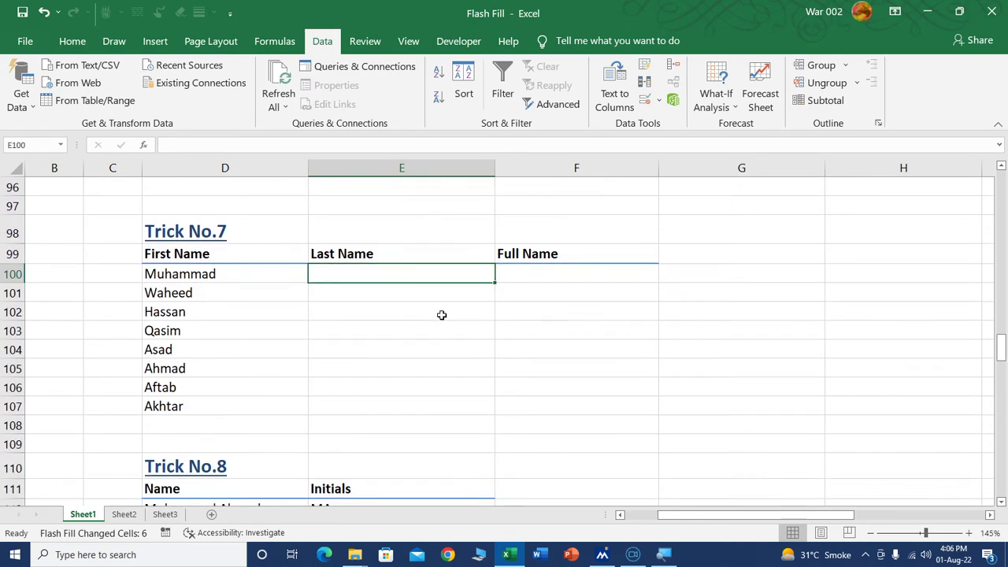
type("Ahma")
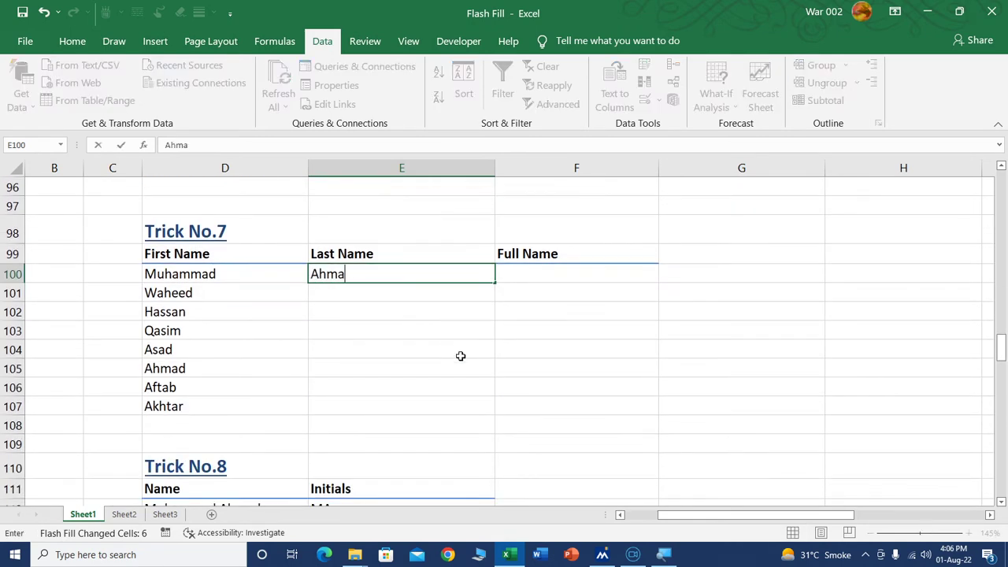
type("d")
key("Return")
type("A")
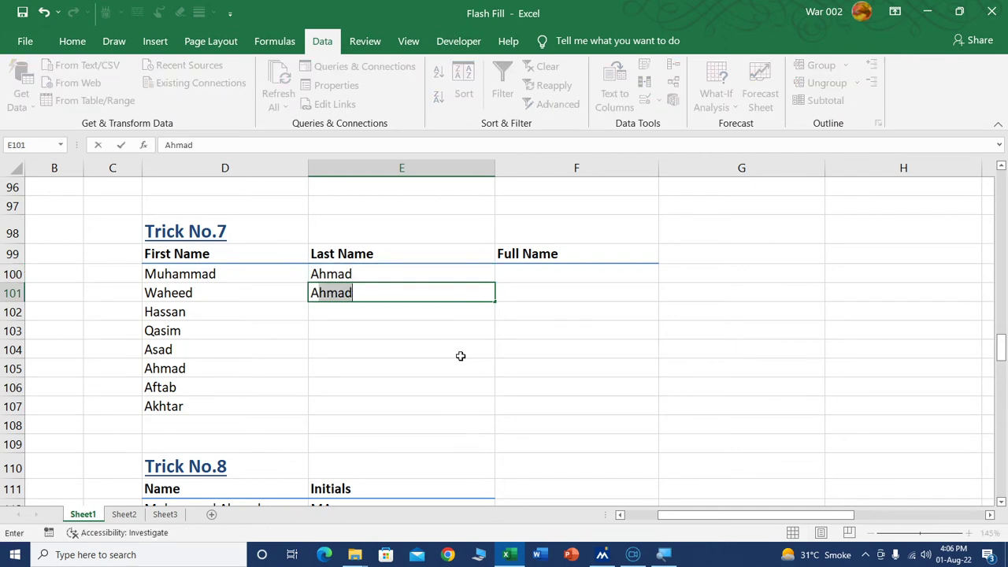
type("slam")
key("Return")
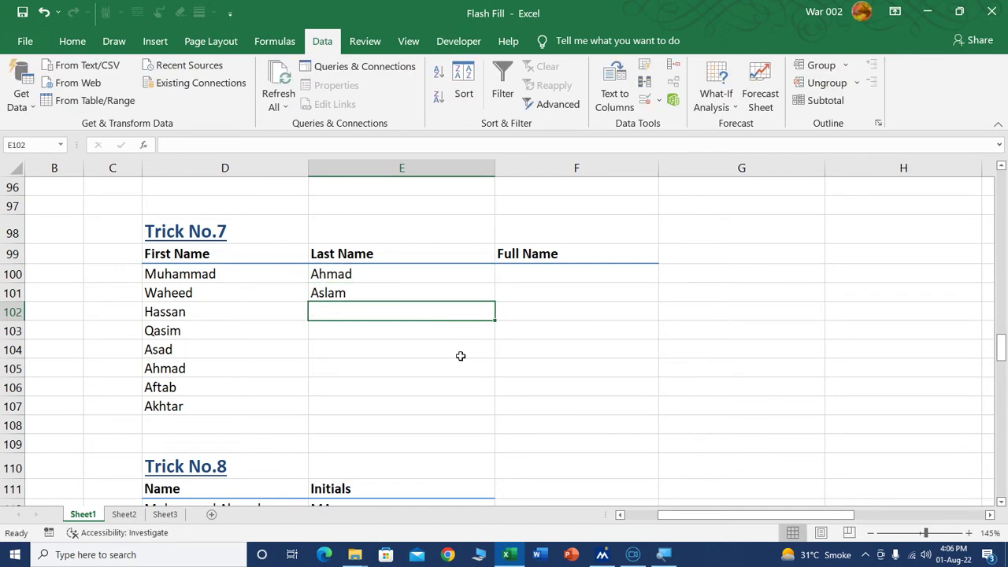
type("ali")
key("BackSpace")
key("BackSpace")
key("BackSpace")
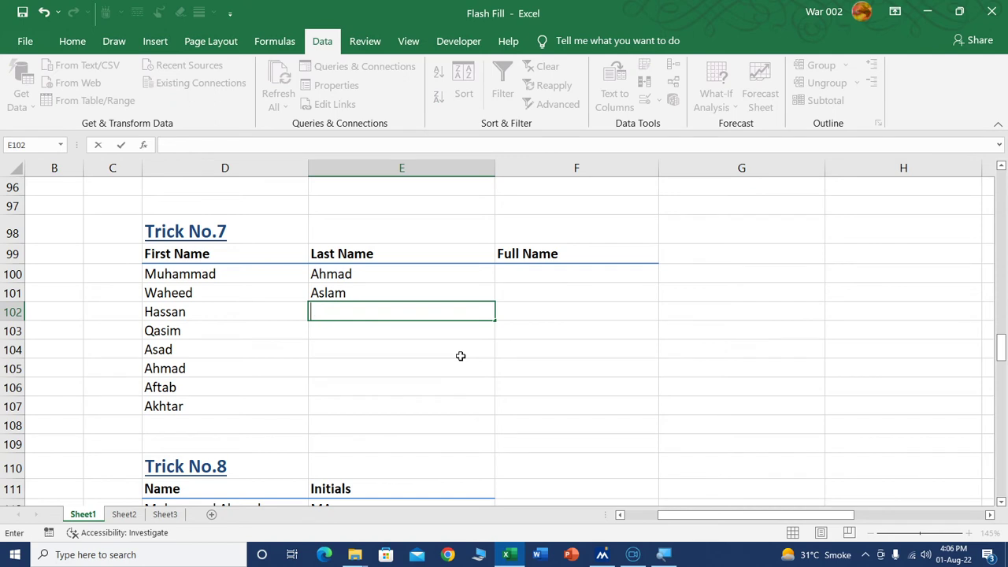
type("Ali")
key("Return")
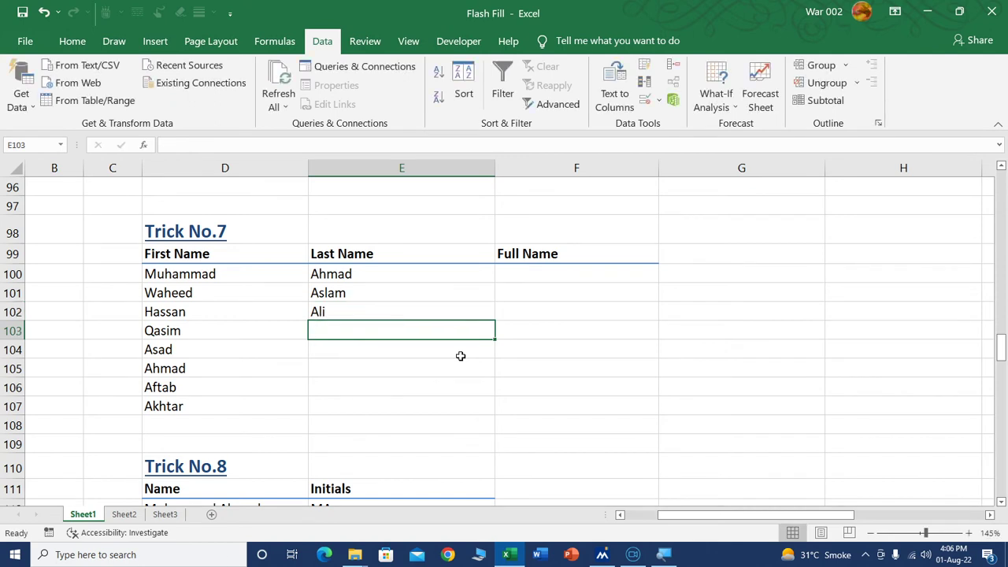
type("Shah")
key("Return")
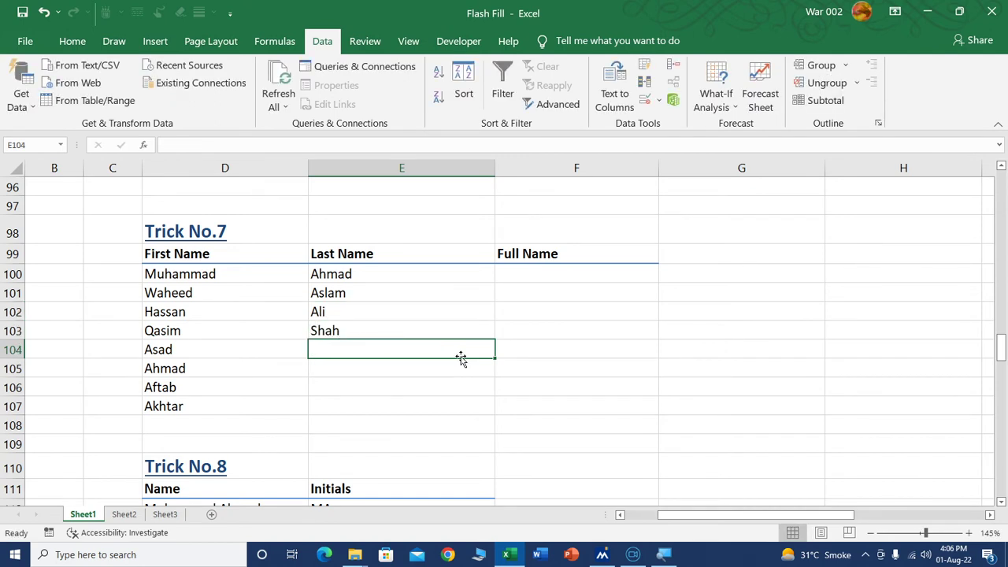
- Enter the remaining last names Ahmad, Hassan, Ali and Aslam down to E107
type("Ahmad")
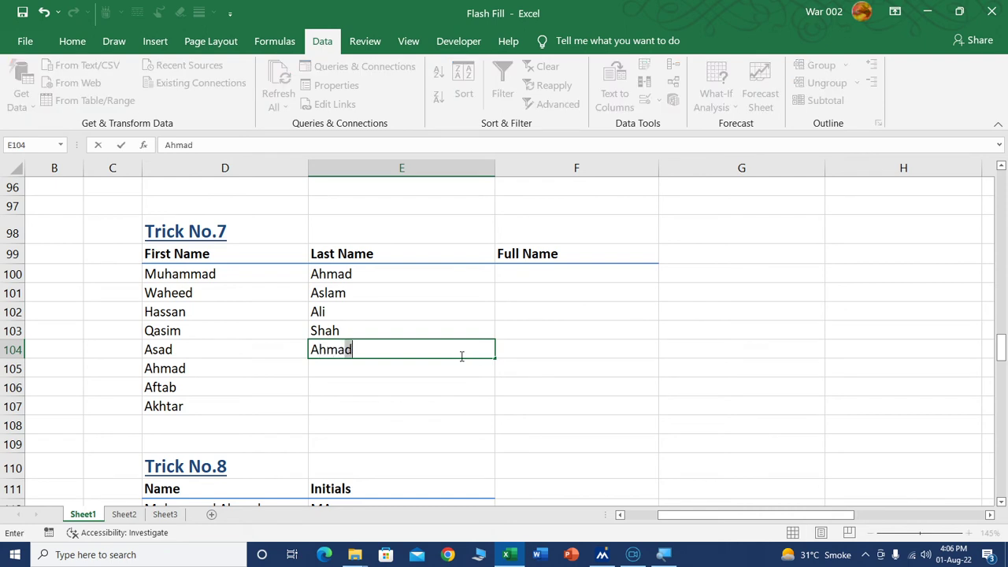
key("Return")
type("H")
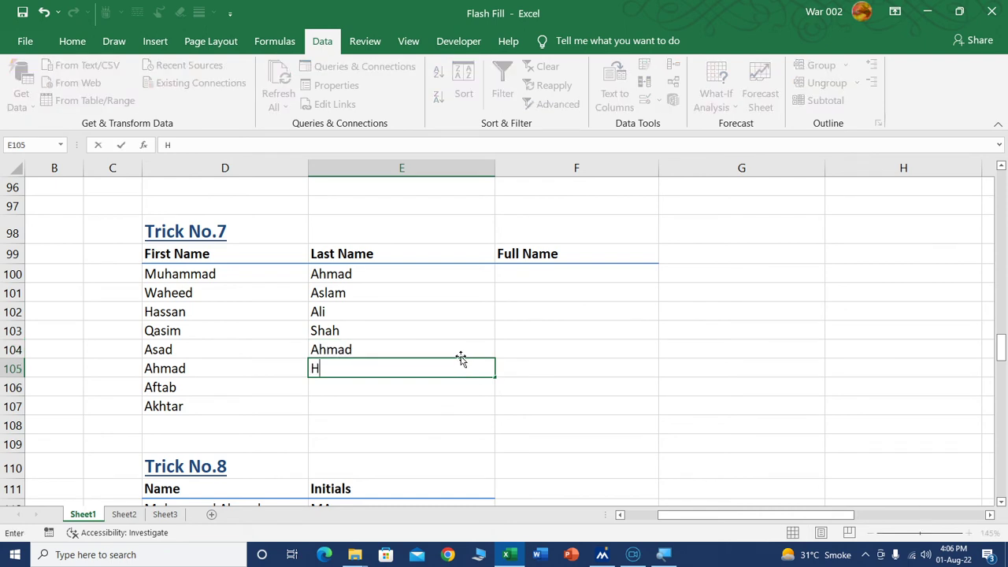
type("assan")
key("Return")
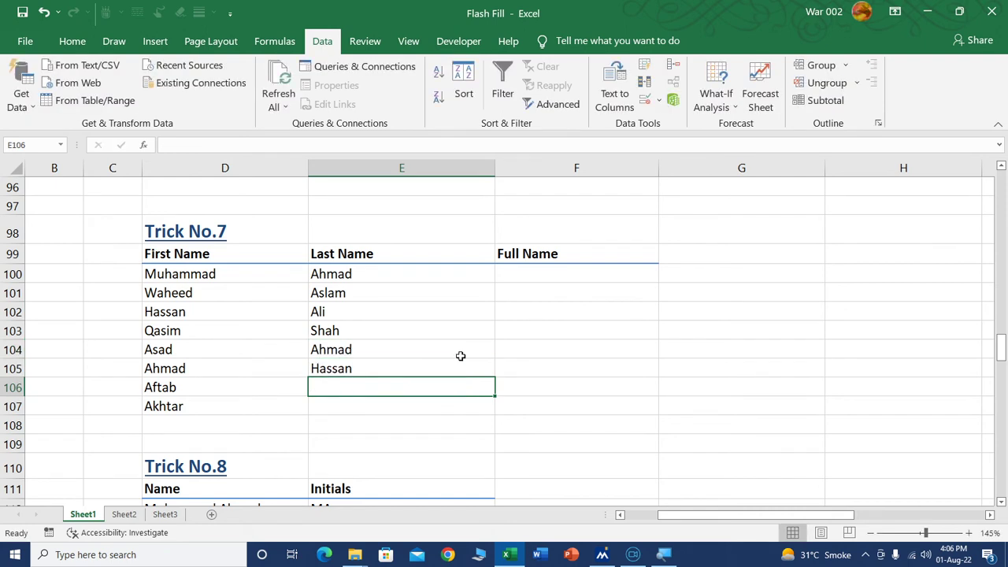
type("Ali")
key("Return")
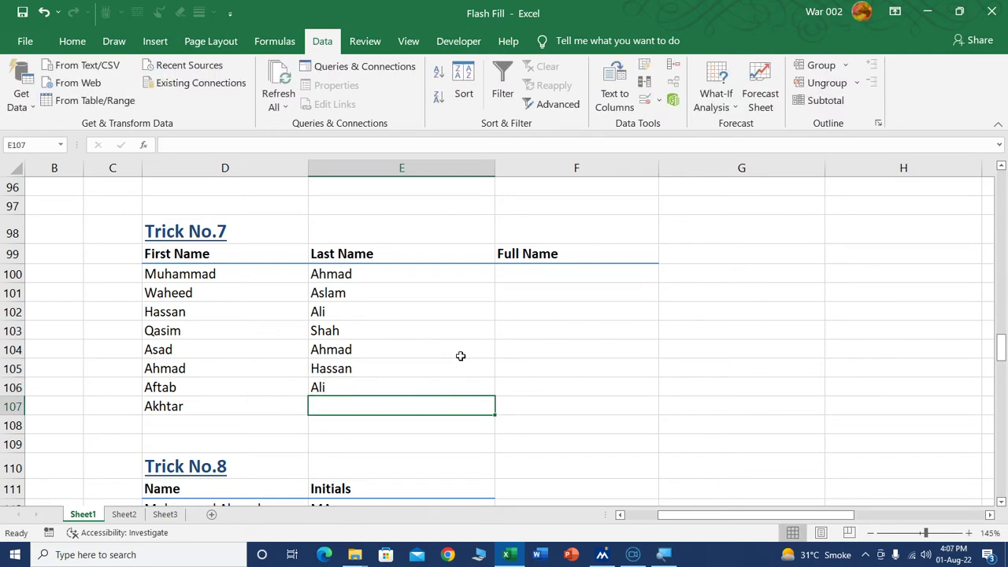
type("Aslam")
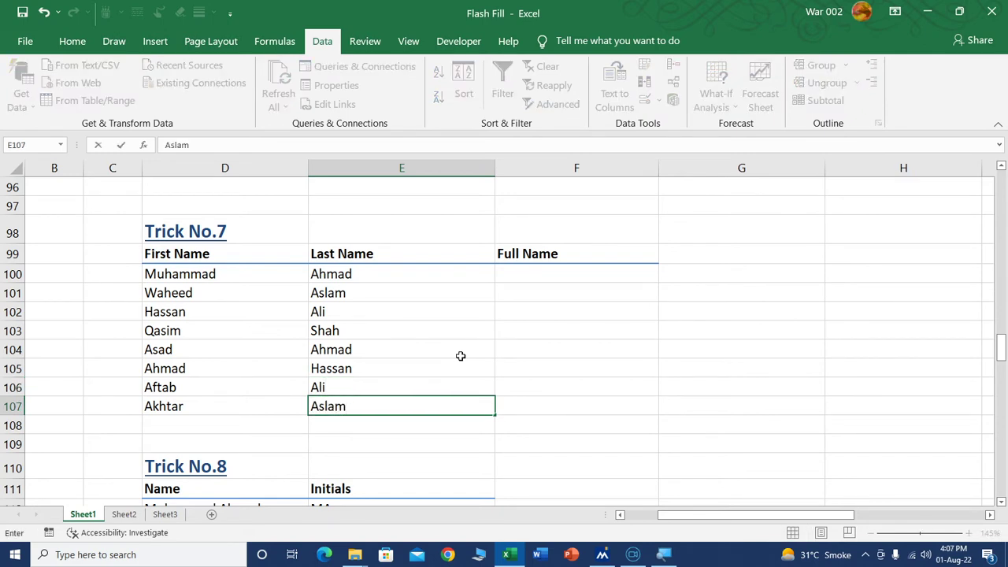
- Type Muhammad-Ahmad in F100 and flash fill hyphen-joined full names through F107
left_click(546, 278)
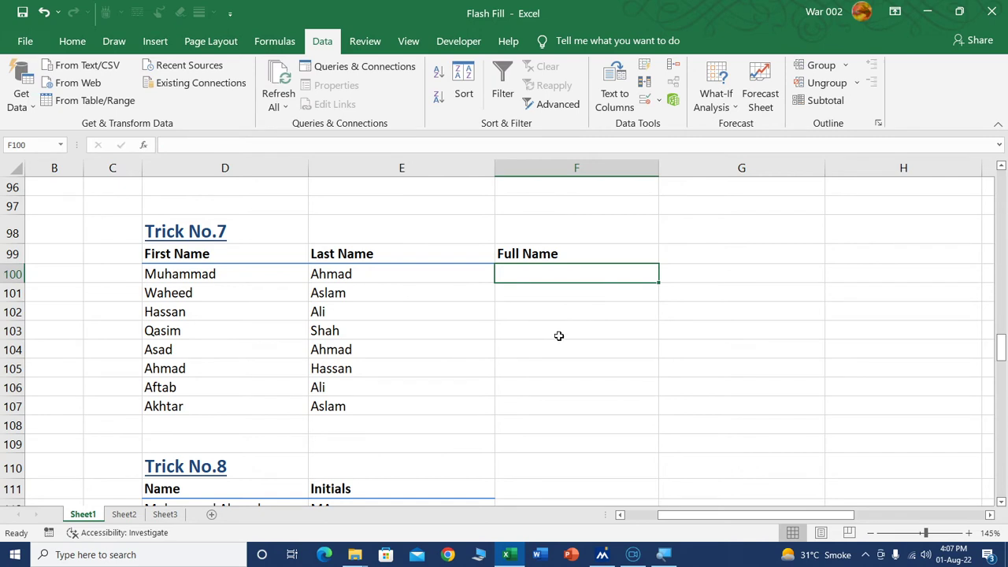
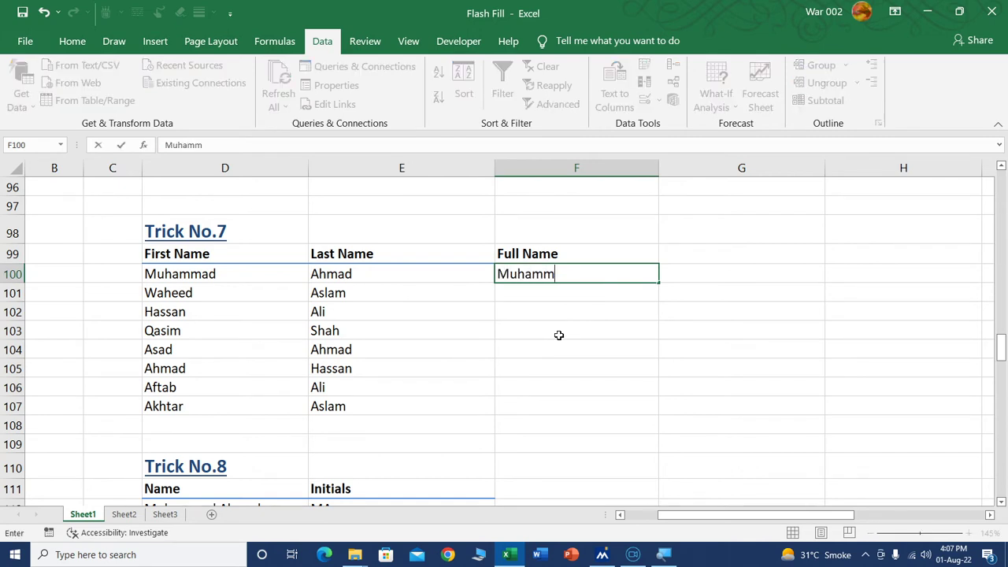
key("Return")
key("ctrl+e")
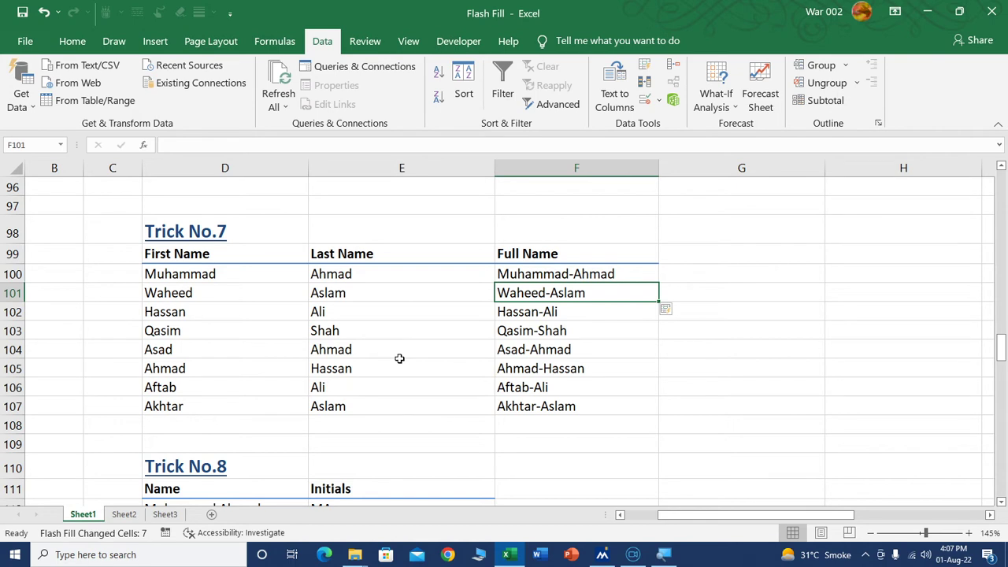
- Flash fill initials into E113:E119 below the MA example, through AH
scroll(317, 319, "down", 3)
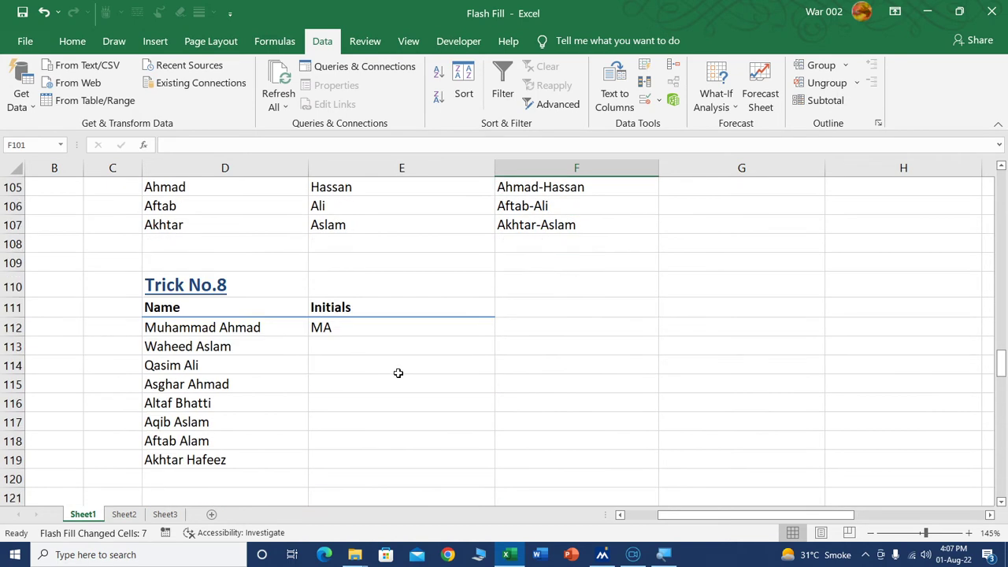
left_click(334, 345)
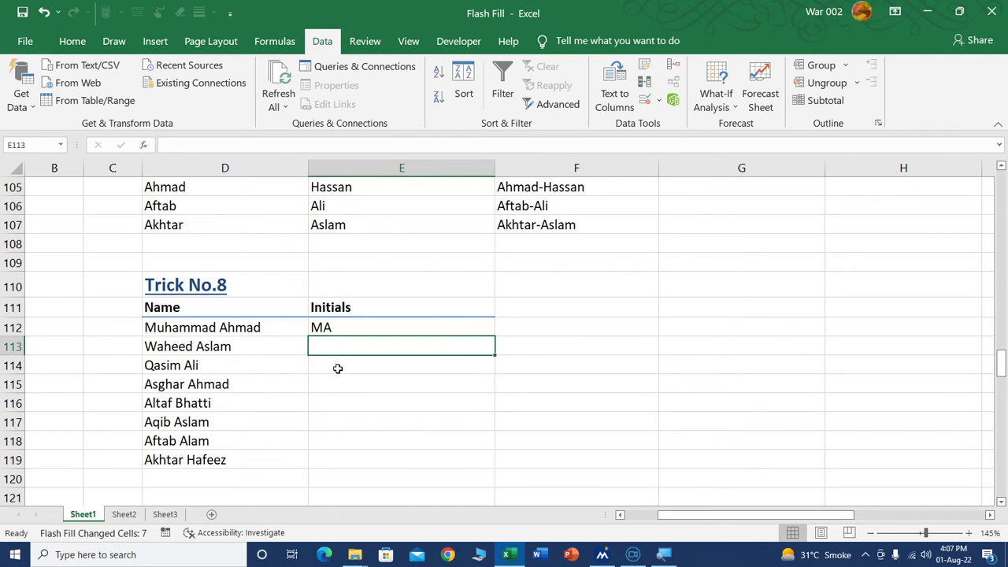
key("ctrl+e")
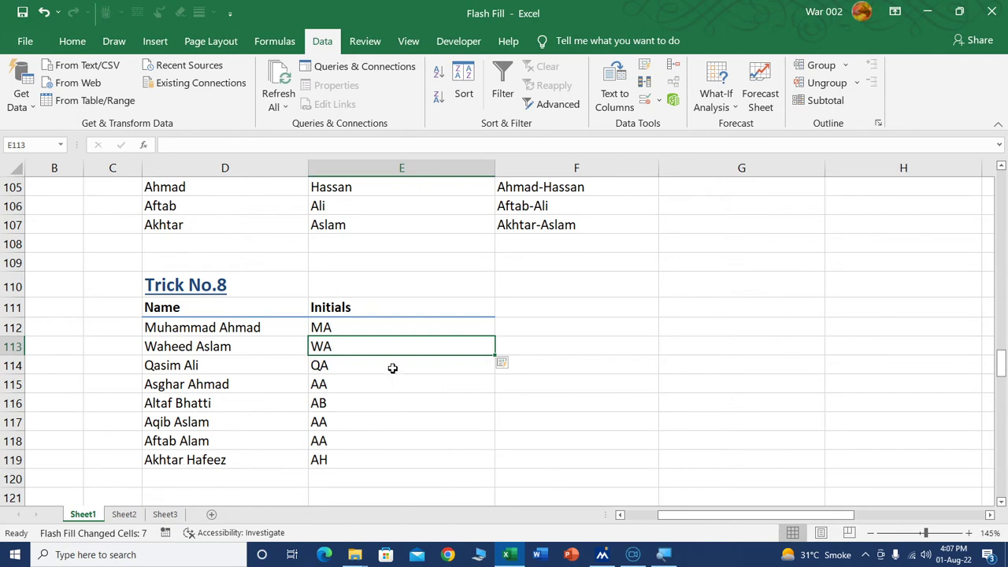
scroll(391, 364, "down", 2)
scroll(392, 364, "down", 2)
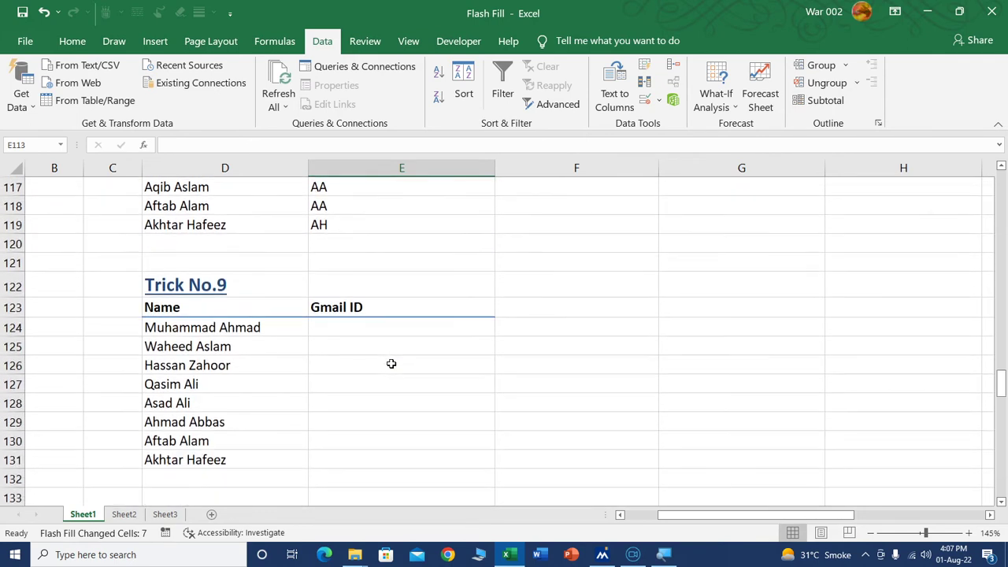
left_click(365, 334)
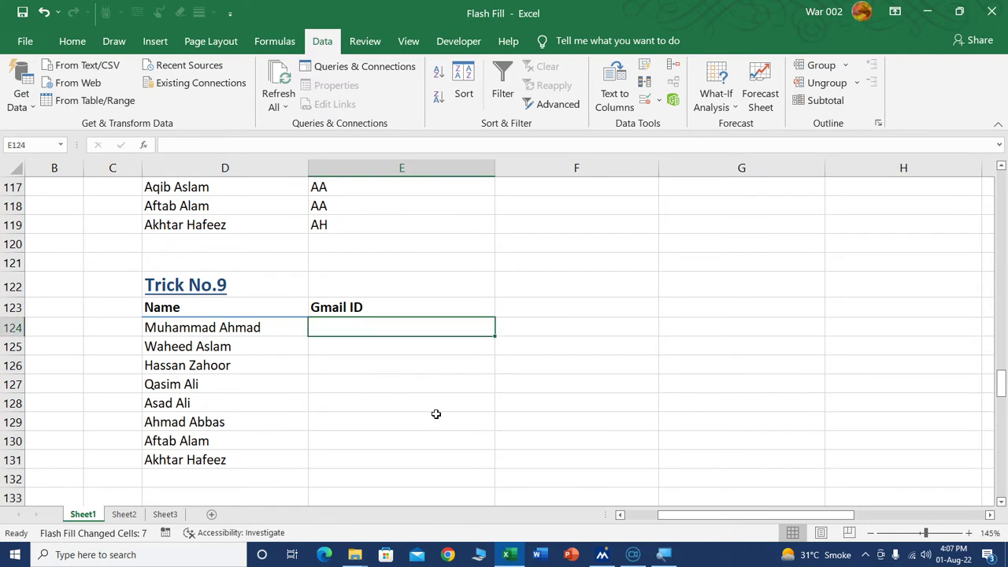
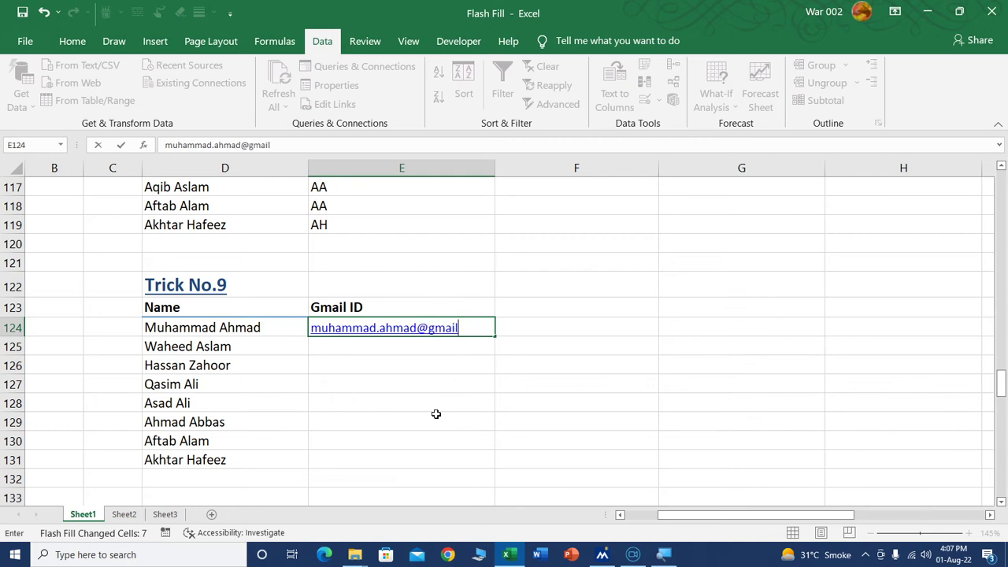
key("Return")
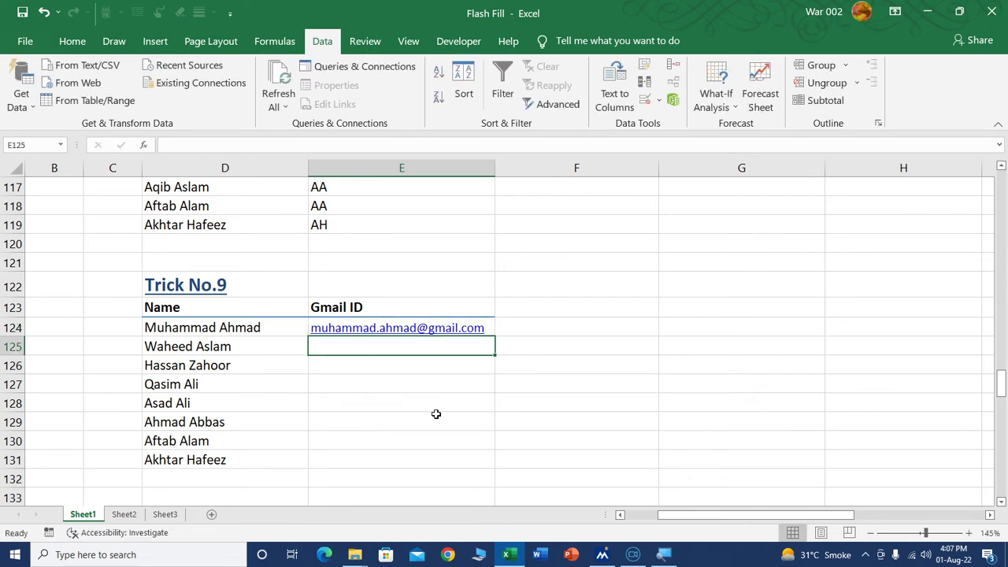
key("ctrl+e")
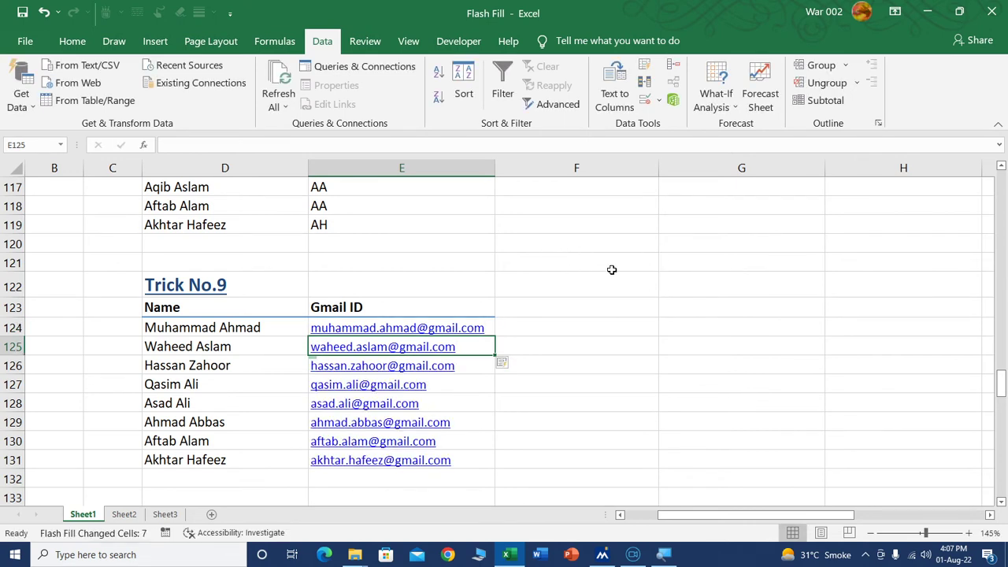
scroll(611, 269, "down", 2)
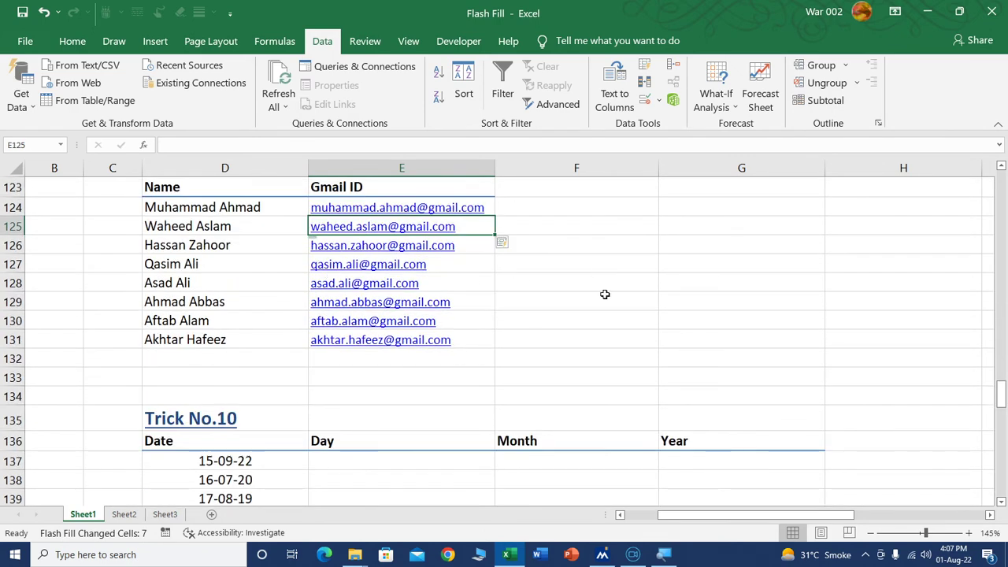
- Narrow the Day, Month and Year columns E–G of Trick No.10
scroll(605, 294, "down", 1)
scroll(605, 294, "down", 1)
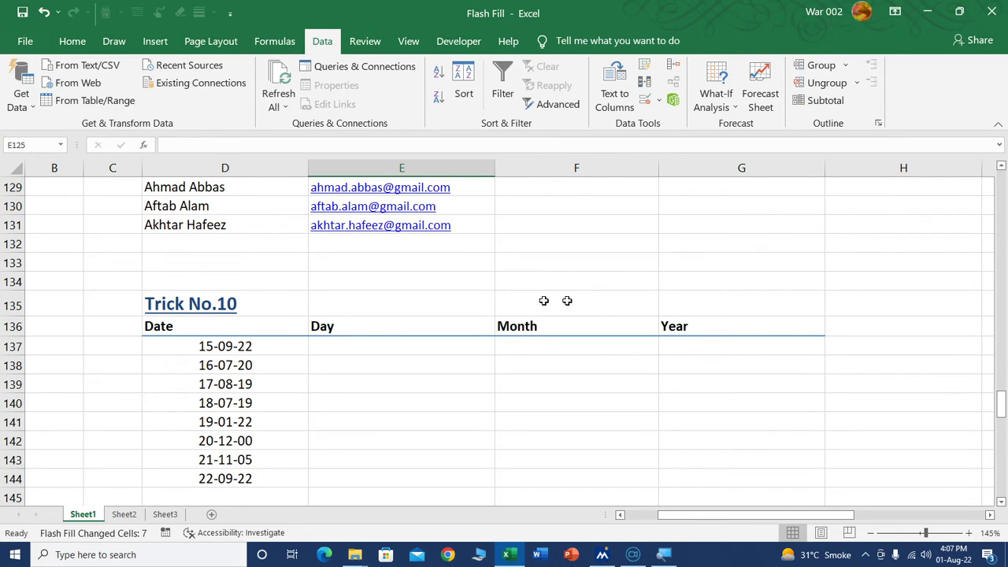
left_click_drag(490, 168, 691, 169)
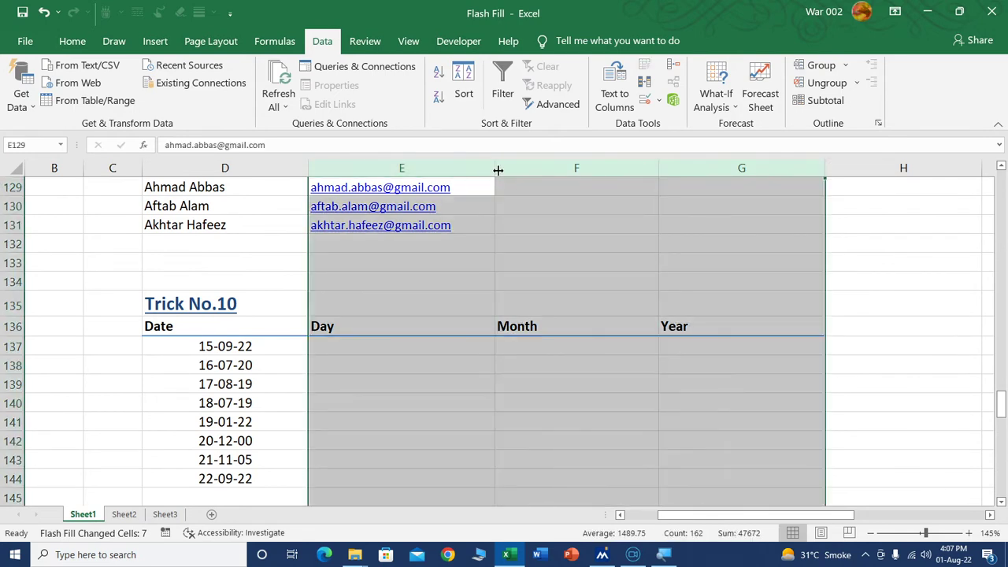
left_click_drag(498, 169, 404, 169)
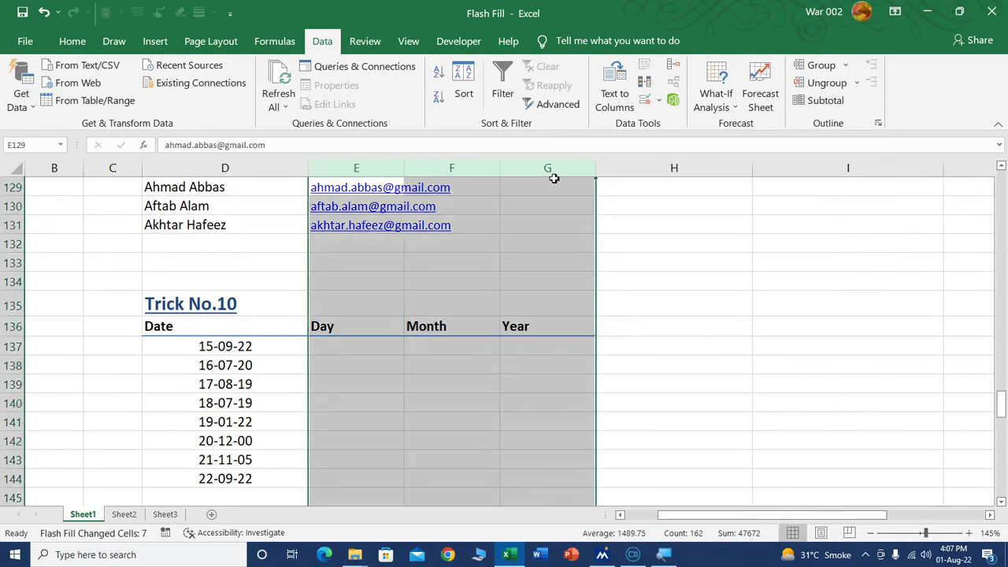
scroll(488, 370, "down", 1)
- Enter 15, 09 and 2022 for the first date, then Flash Fill Day, Month and Year
left_click(352, 289)
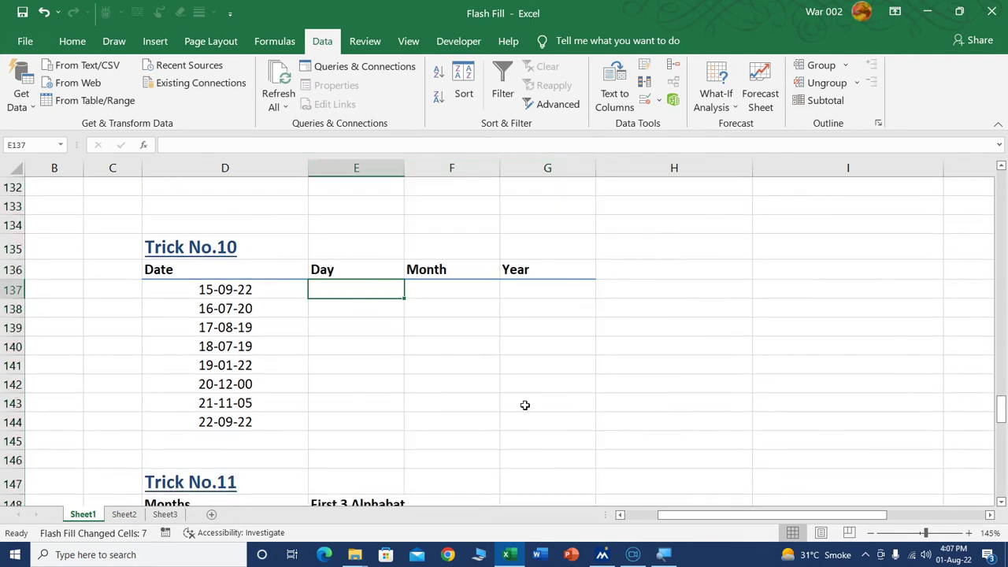
type("15")
key("Tab")
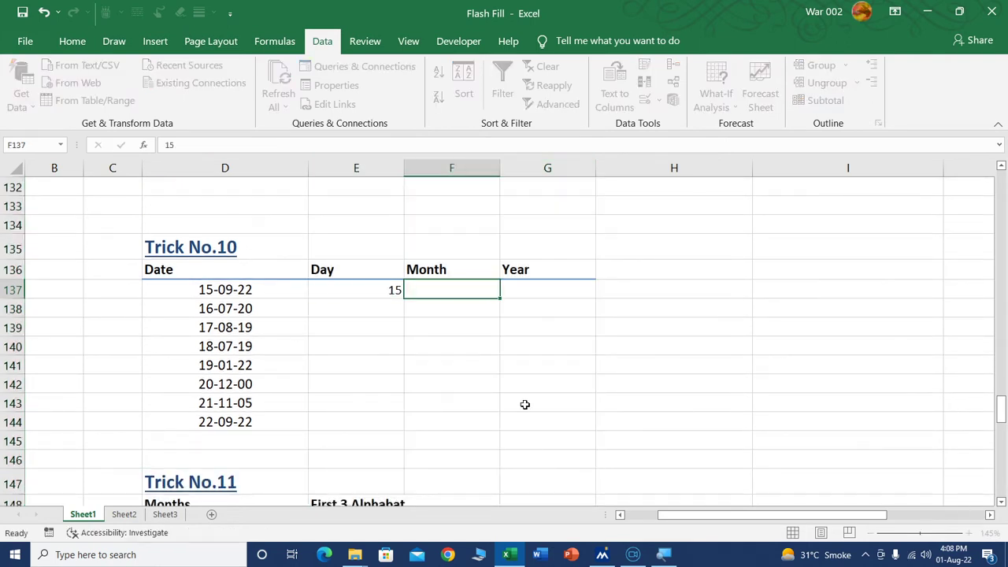
type("09")
key("Tab")
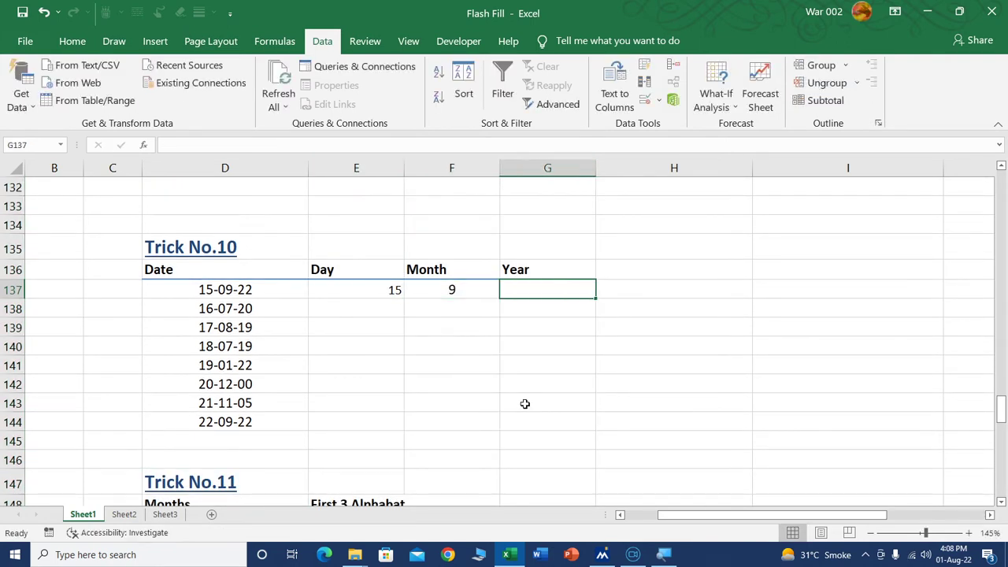
type("2022")
key("Return")
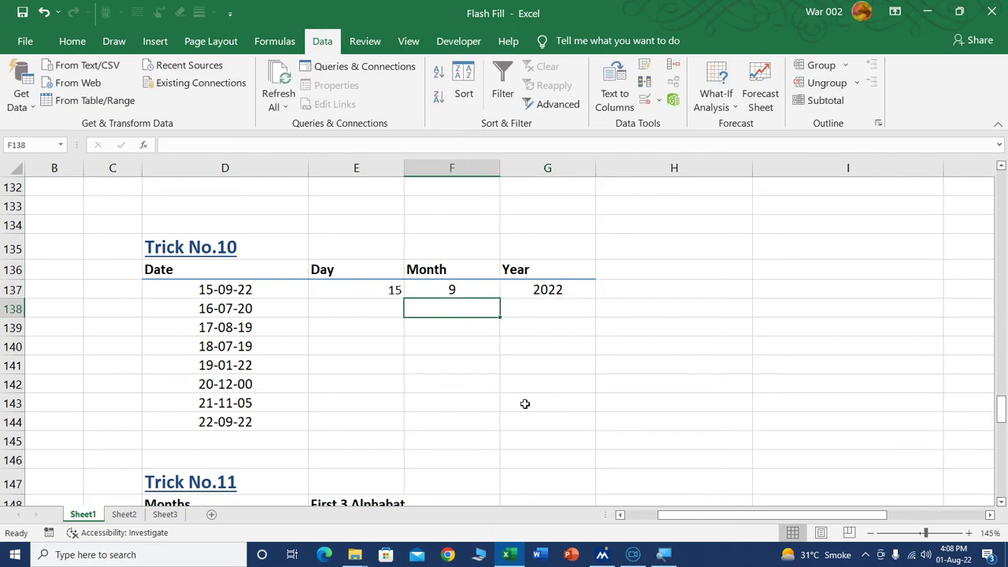
key("ctrl+e")
key("Right")
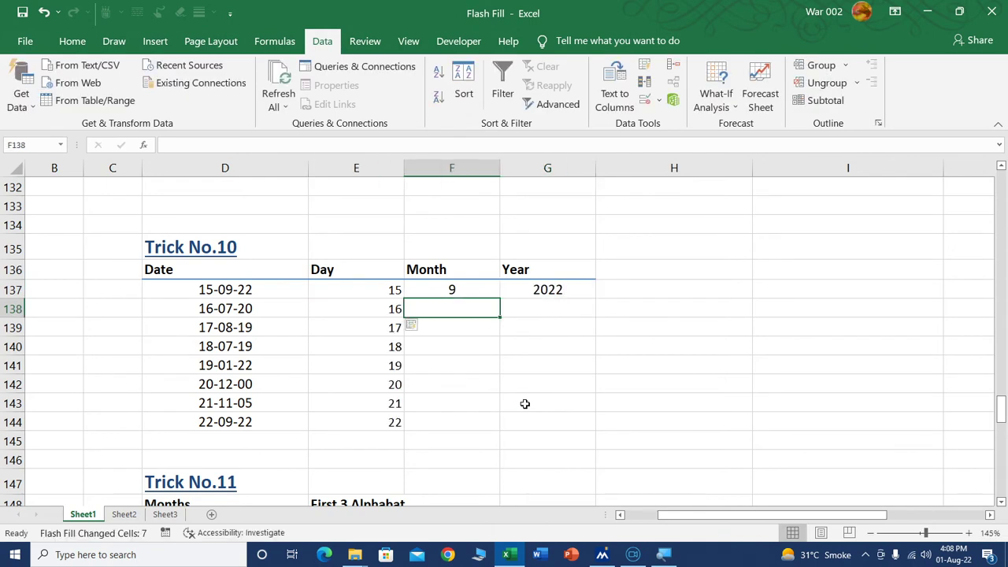
key("ctrl+e")
key("Right")
key("ctrl+e")
- Clear the wrong years and enter 2000 for 20-12-00 so the years correct themselves
key("Down")
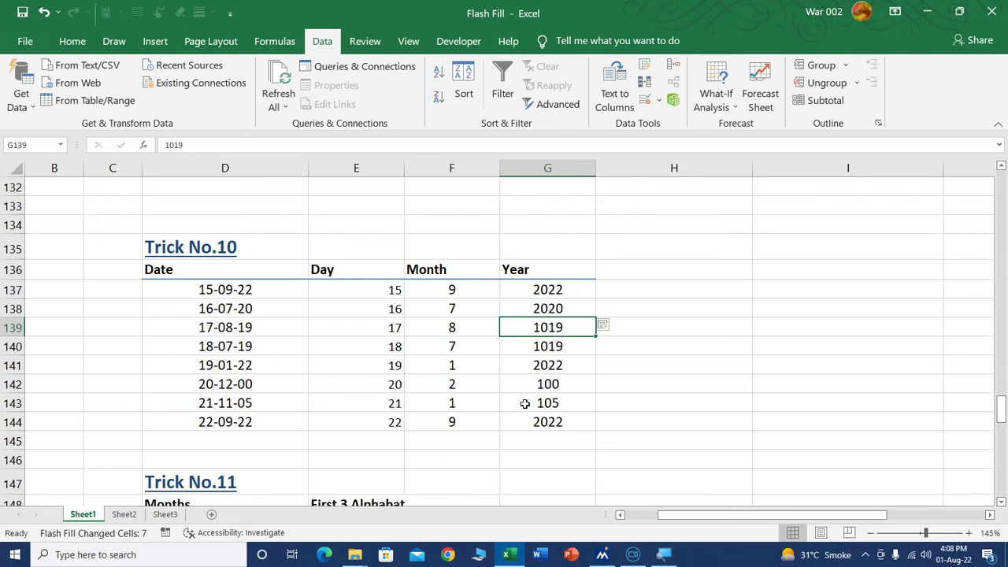
key("Down")
key("Down")
key("Down")
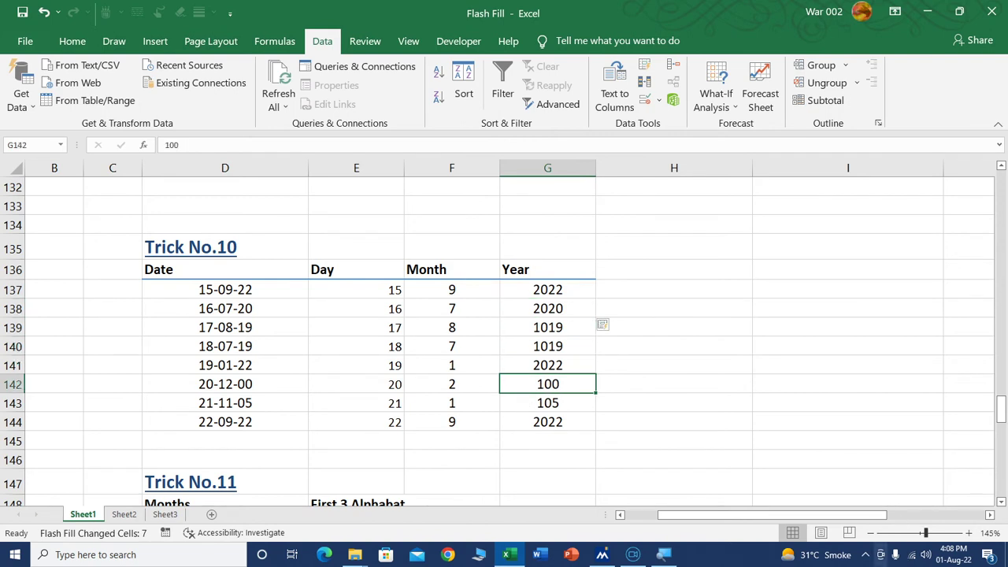
left_click_drag(582, 379, 571, 417)
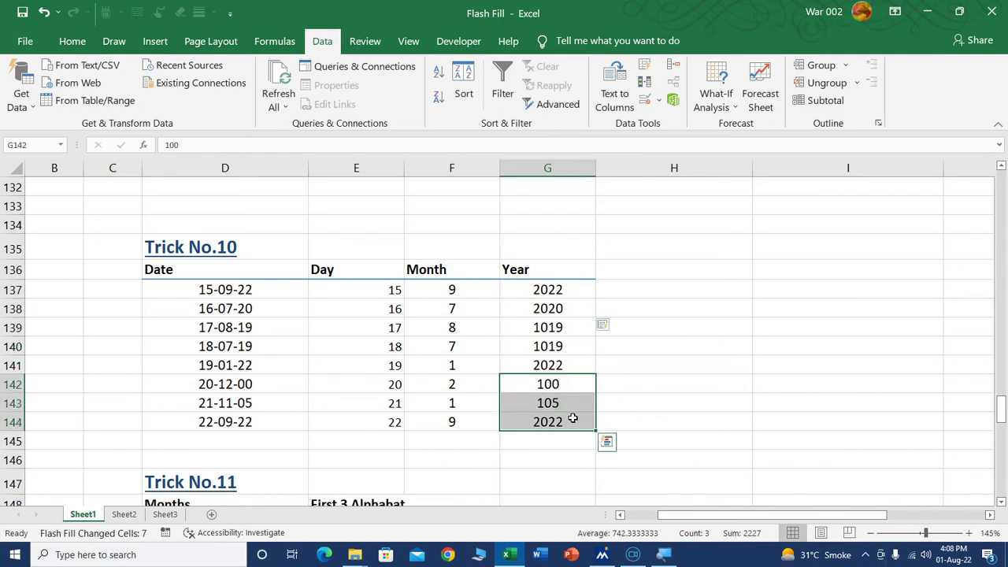
key("Delete")
left_click(554, 381)
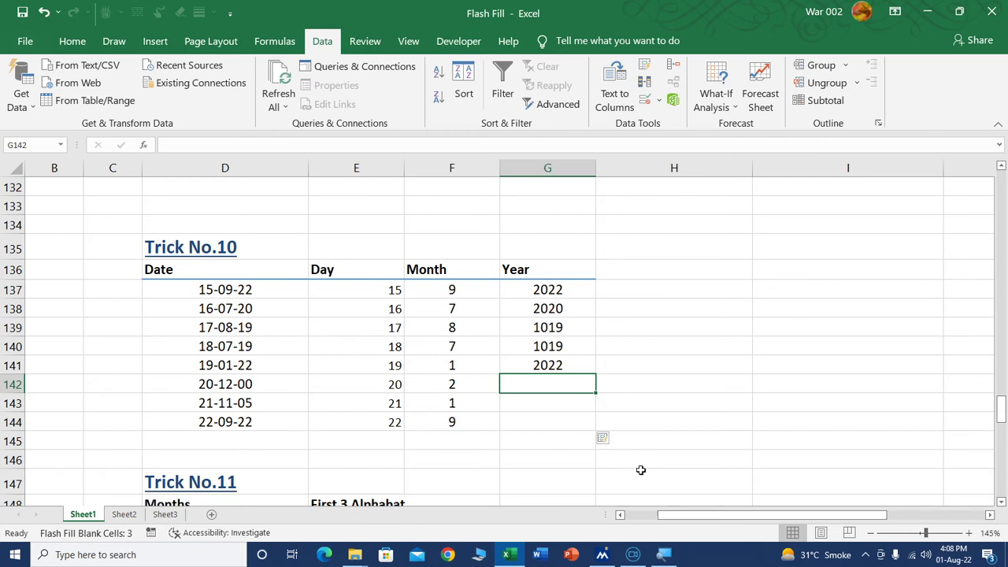
type("2000")
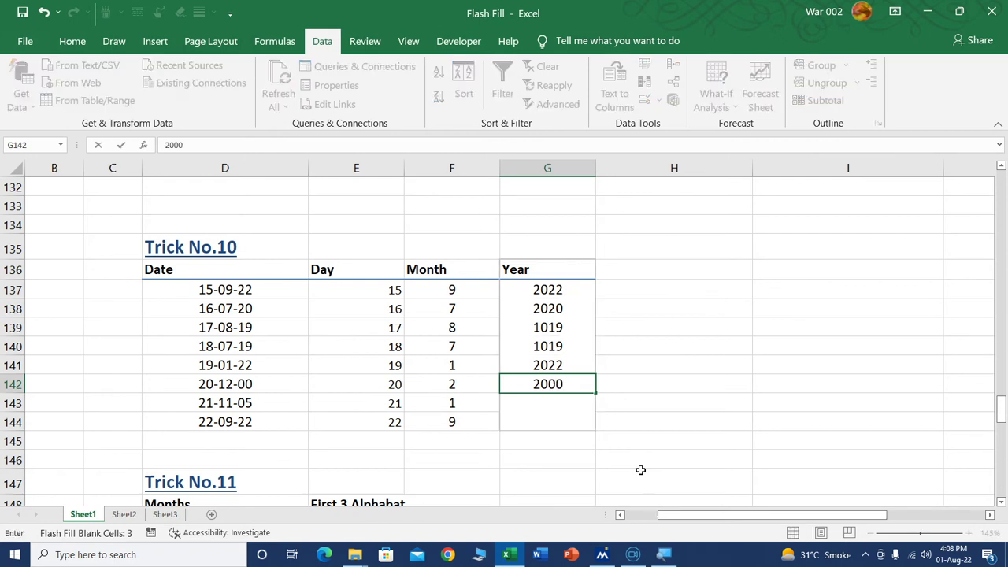
key("Return")
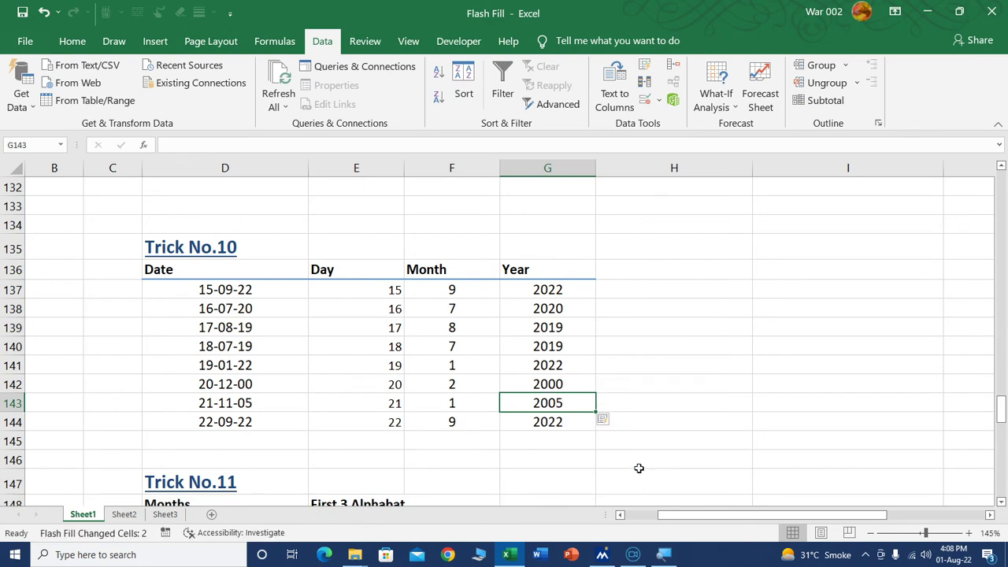
- Flash Fill abbreviations Feb through Dec into E149:E160 using Home > Fill > Flash Fill
scroll(649, 344, "down", 1)
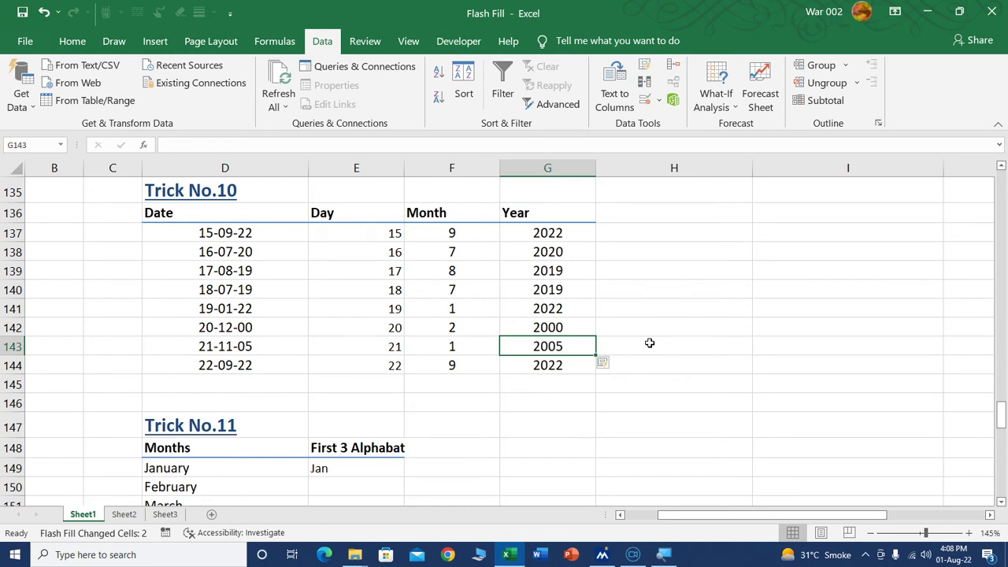
scroll(331, 326, "down", 1)
scroll(331, 326, "down", 1)
scroll(329, 320, "down", 1)
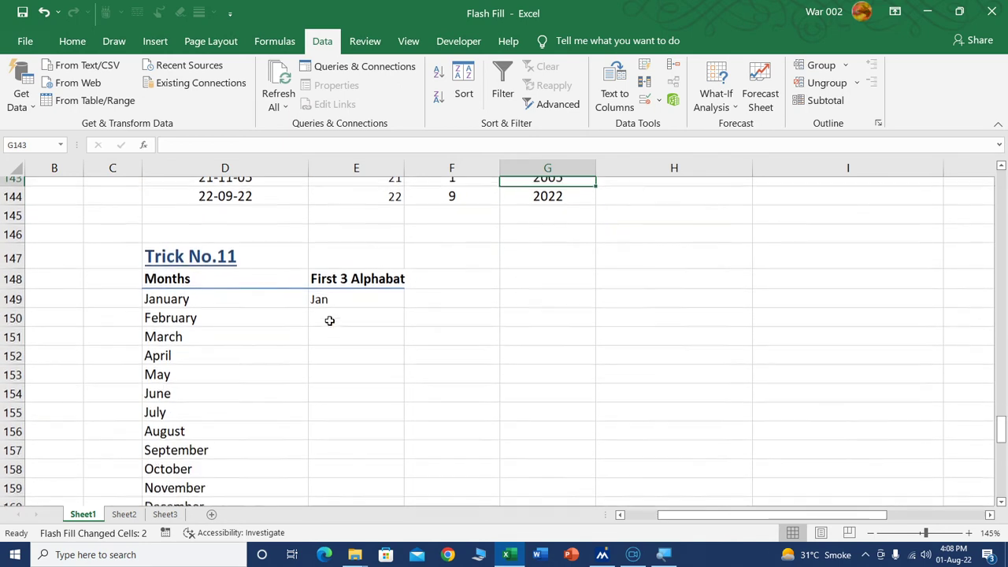
scroll(330, 320, "down", 1)
scroll(329, 321, "down", 1)
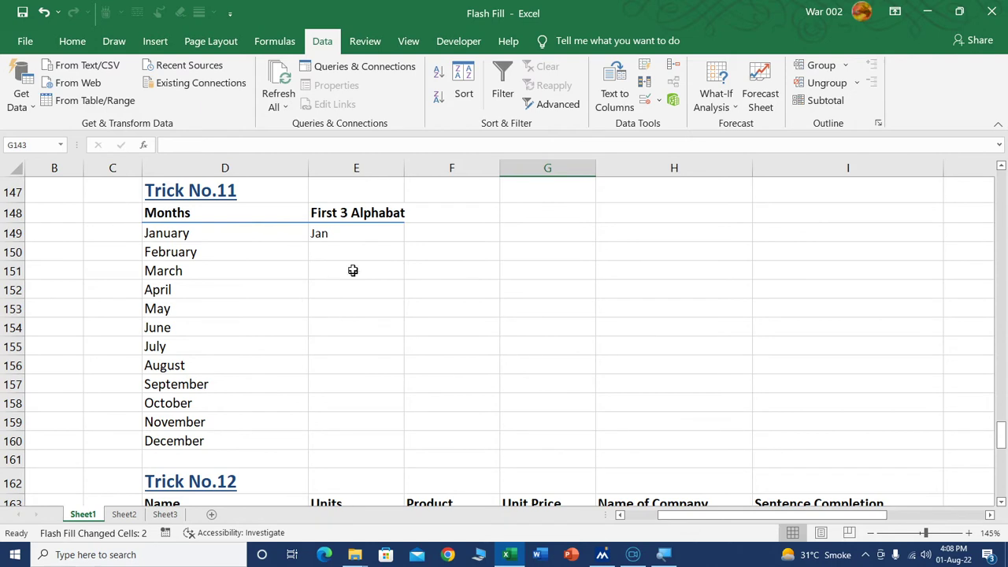
left_click_drag(341, 236, 354, 438)
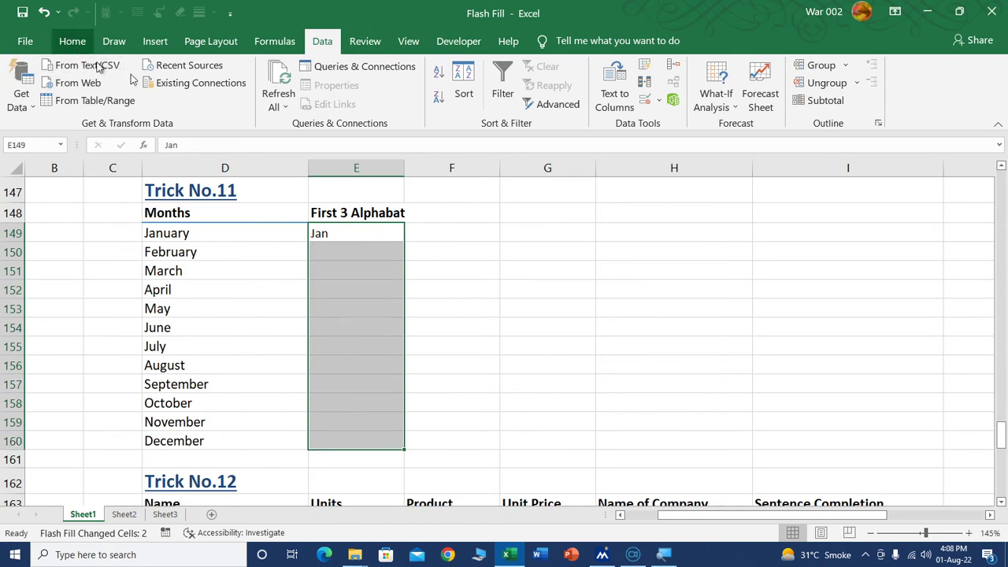
left_click(72, 41)
left_click(826, 85)
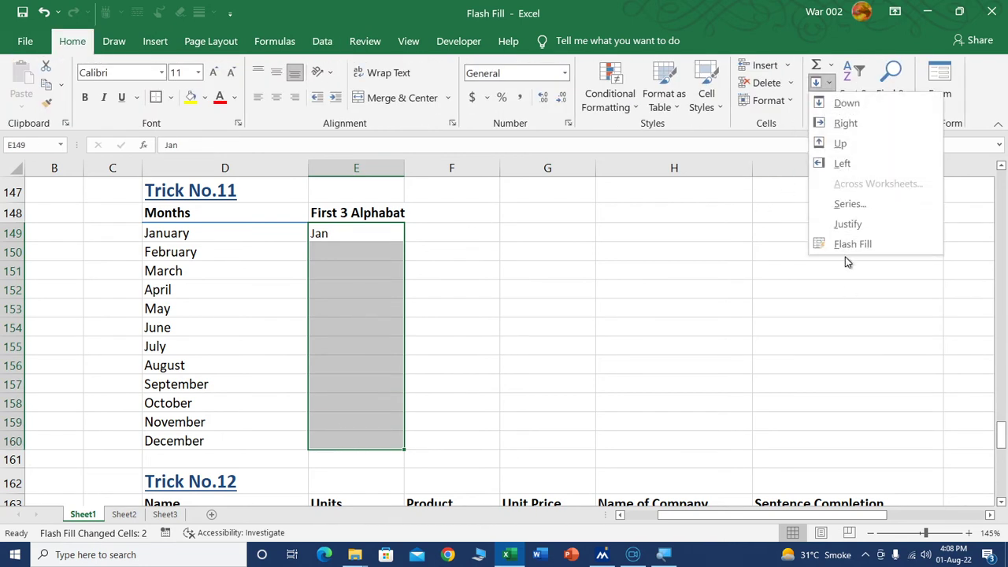
left_click(845, 256)
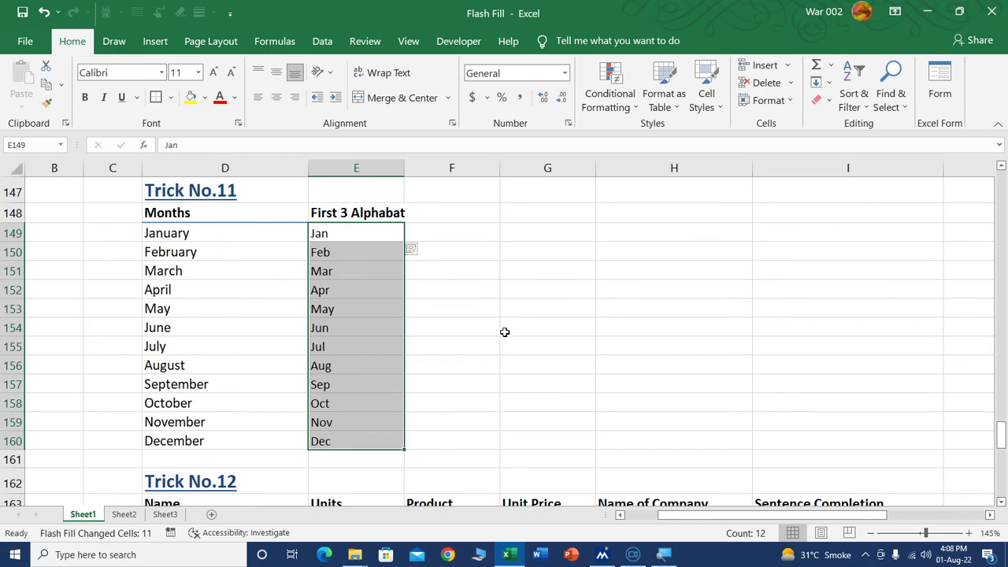
- Narrow columns D–H of Trick No.12 to an equal width
scroll(533, 322, "down", 2)
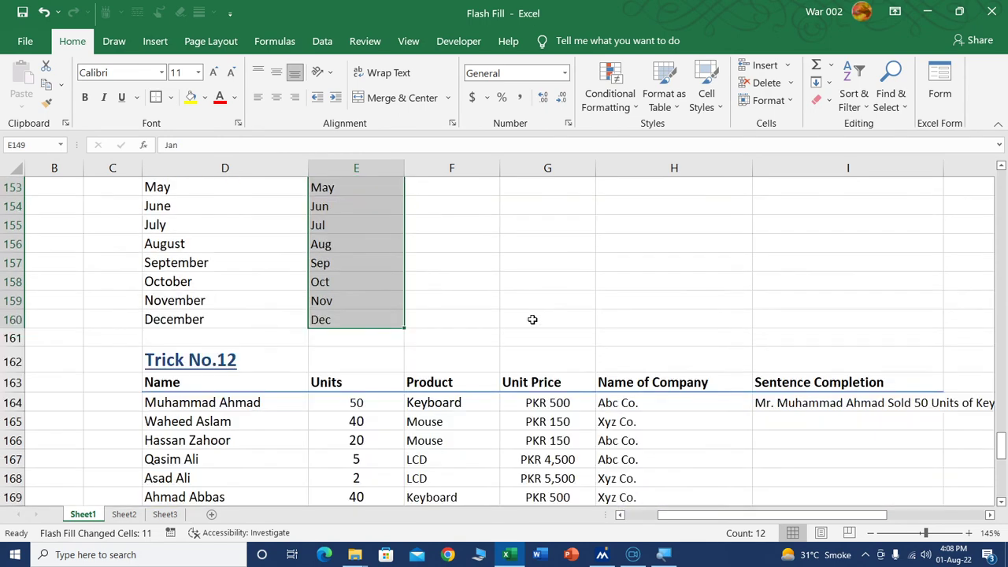
scroll(531, 319, "down", 1)
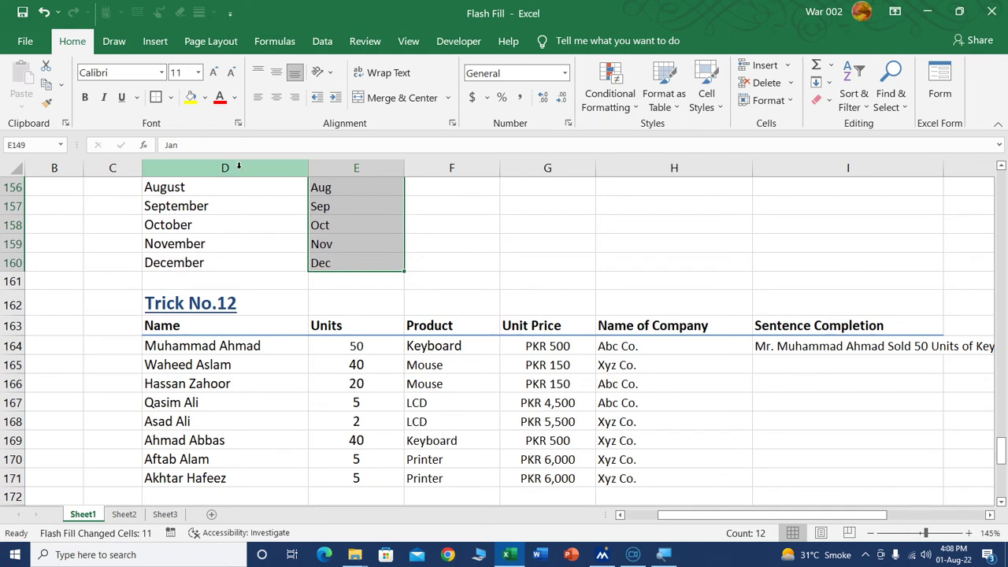
left_click_drag(236, 166, 636, 159)
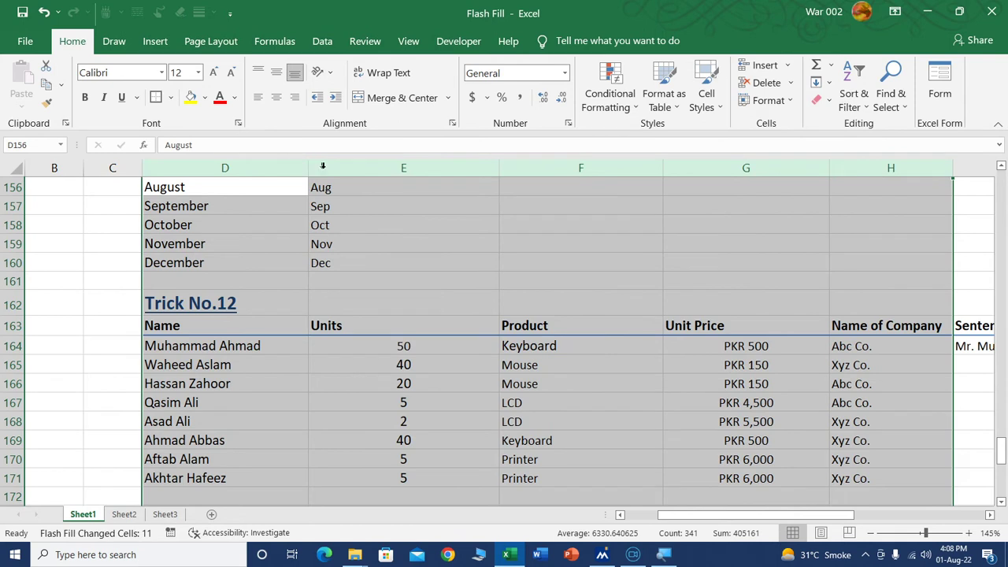
left_click_drag(311, 167, 280, 167)
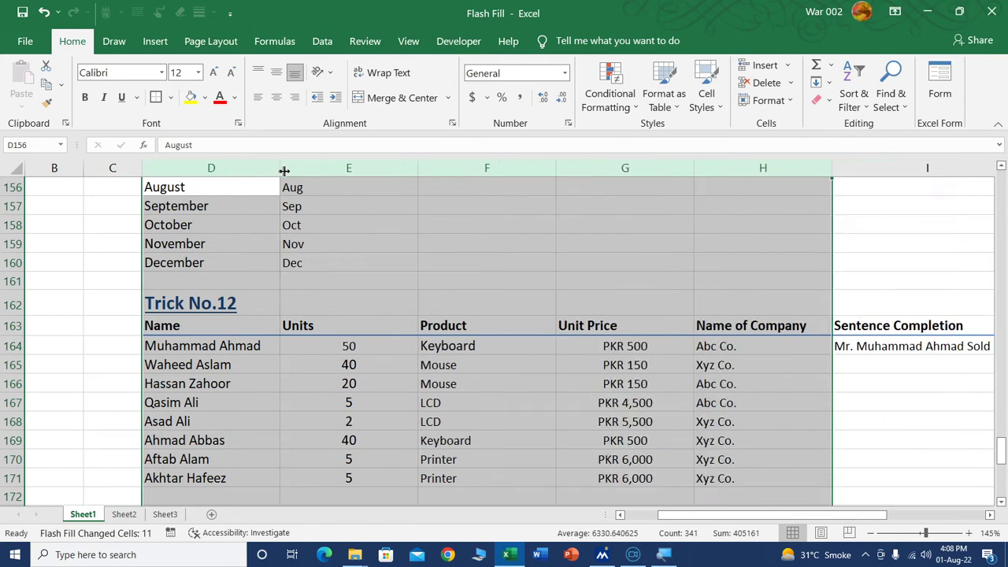
left_click_drag(422, 168, 352, 181)
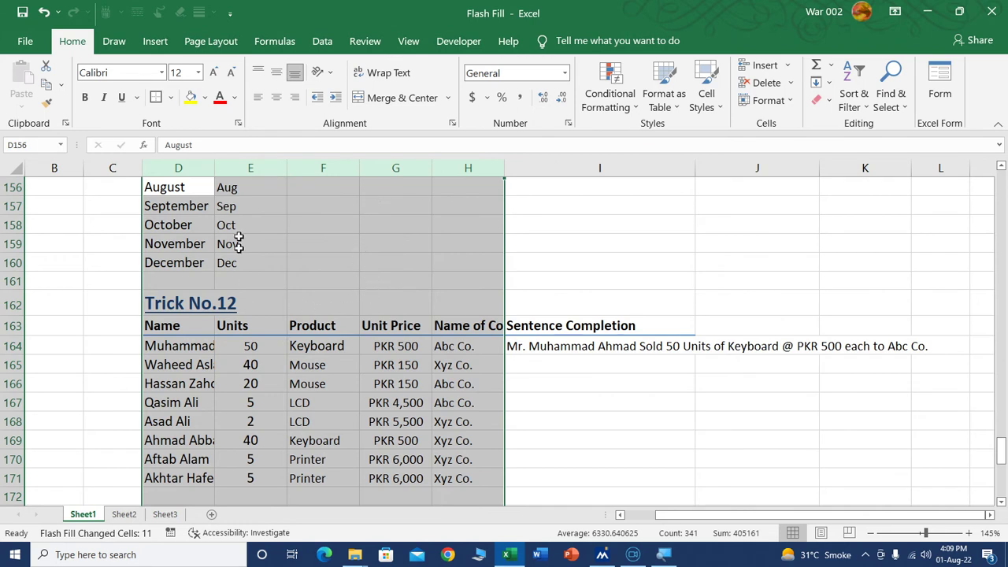
left_click(290, 238)
- Widen the Name and Name of Company columns, then select the example sentence cell
left_click_drag(214, 167, 267, 168)
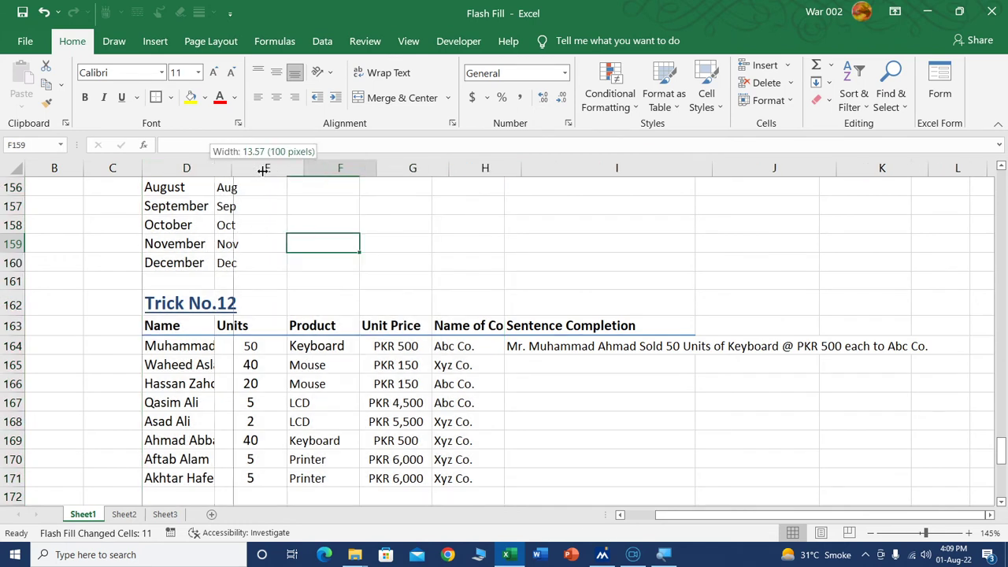
left_click(397, 346)
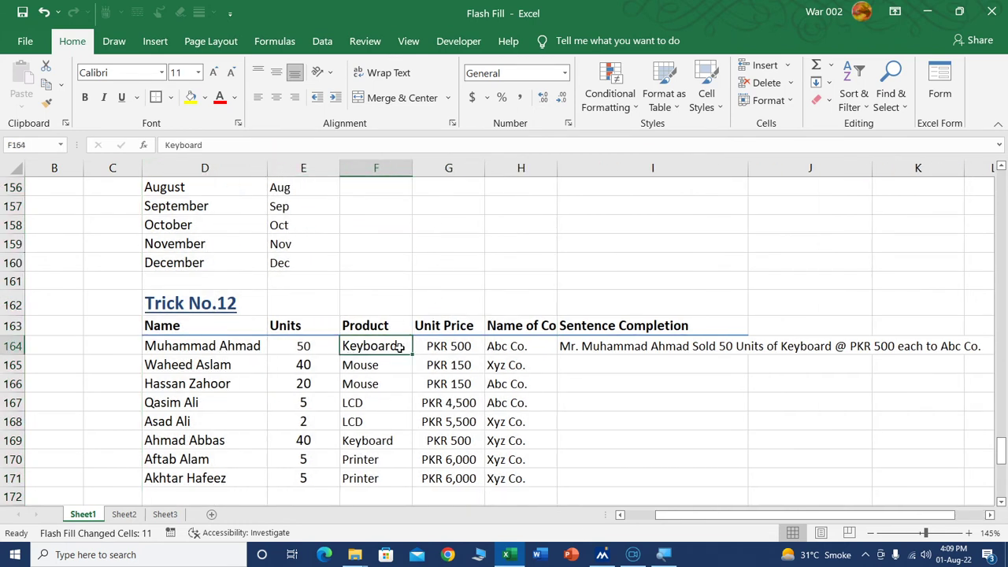
left_click_drag(556, 168, 595, 168)
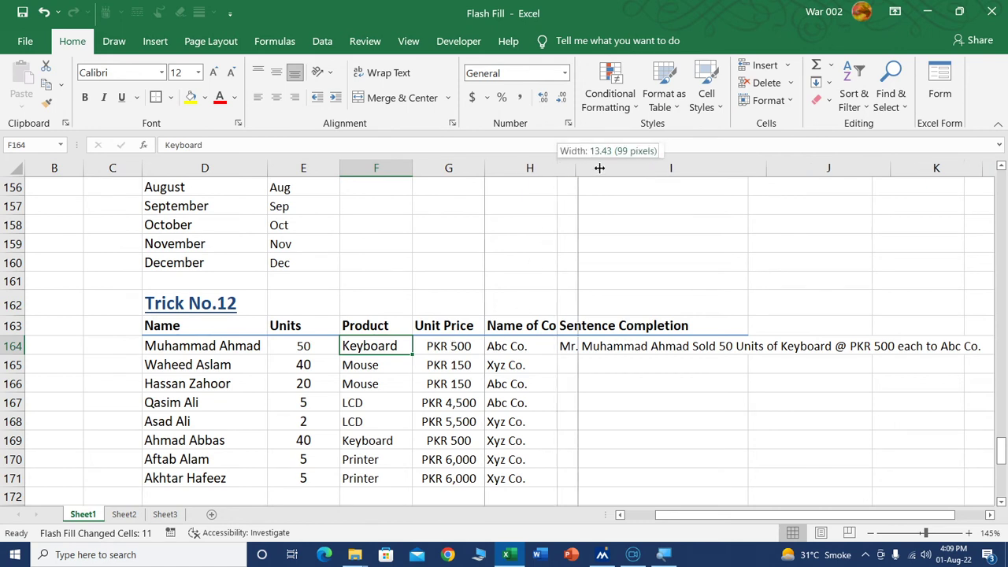
left_click(625, 369)
left_click(613, 349)
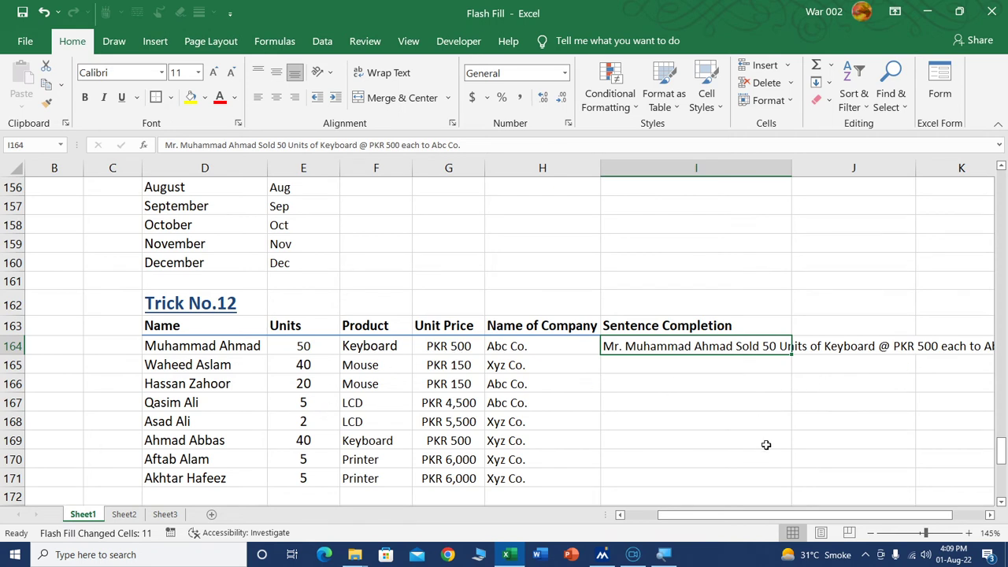
- Flash Fill the remaining Sentence Completion cells from the example sentence
key("Down")
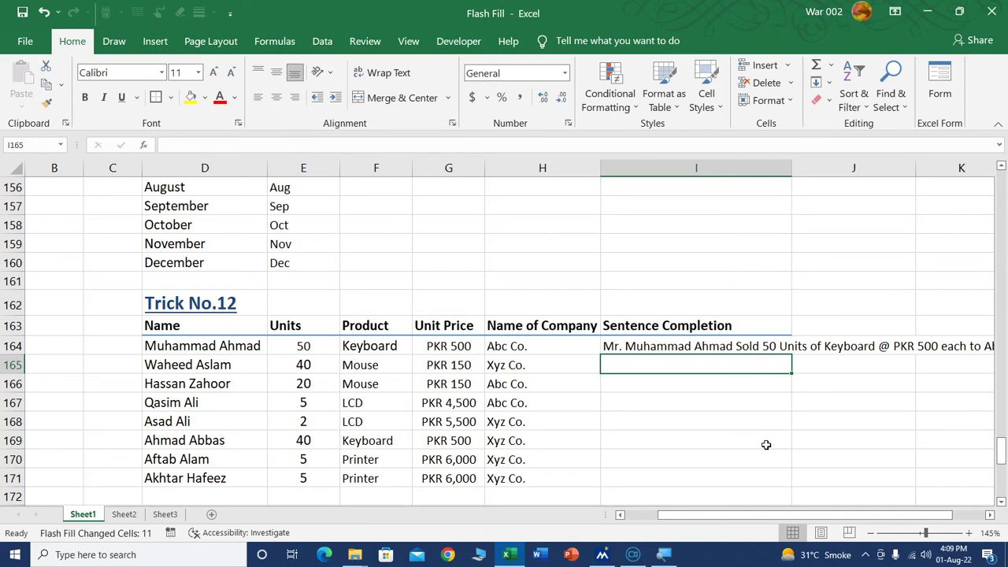
key("ctrl+e")
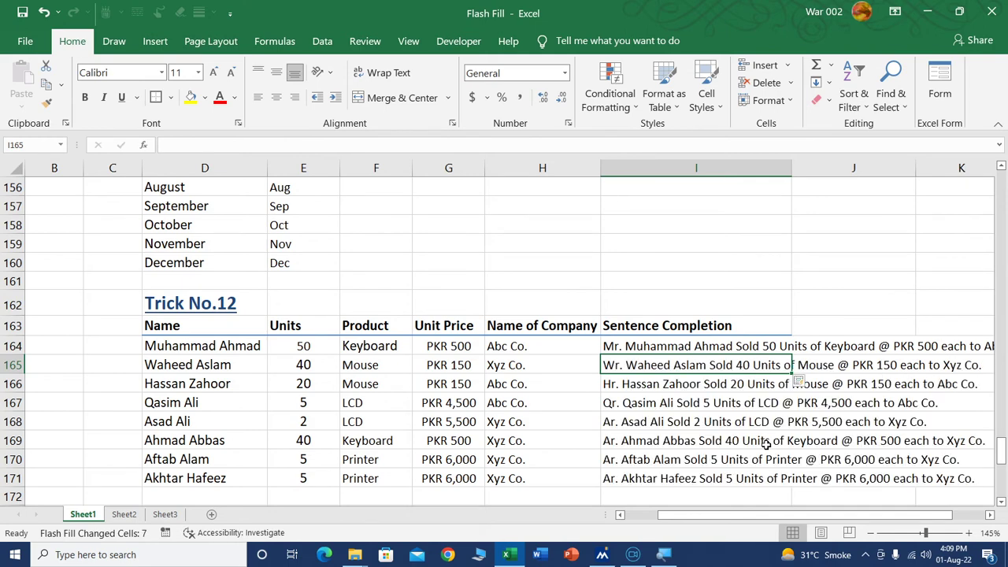
scroll(767, 444, "right", 1)
scroll(766, 444, "right", 1)
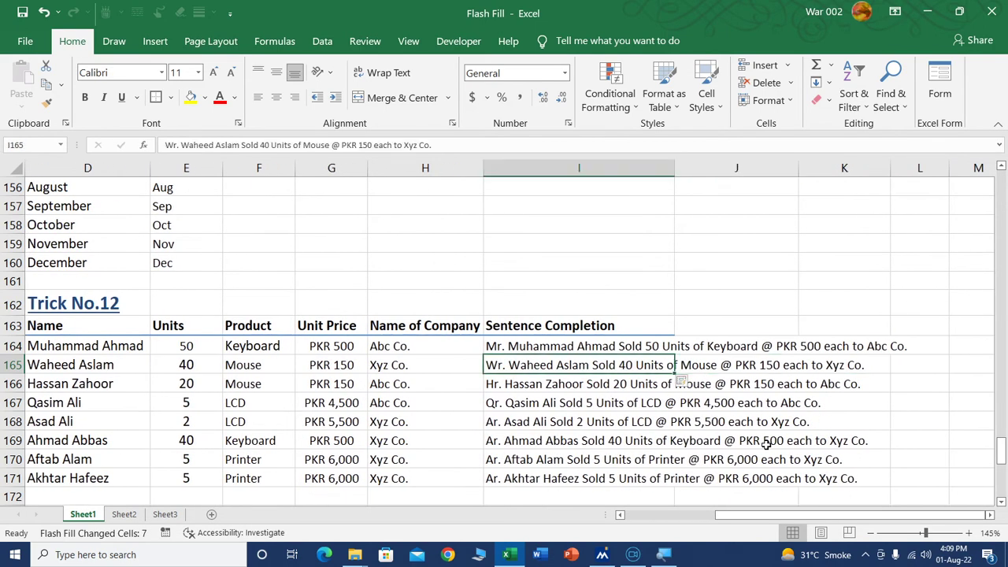
key("Down")
key("Down")
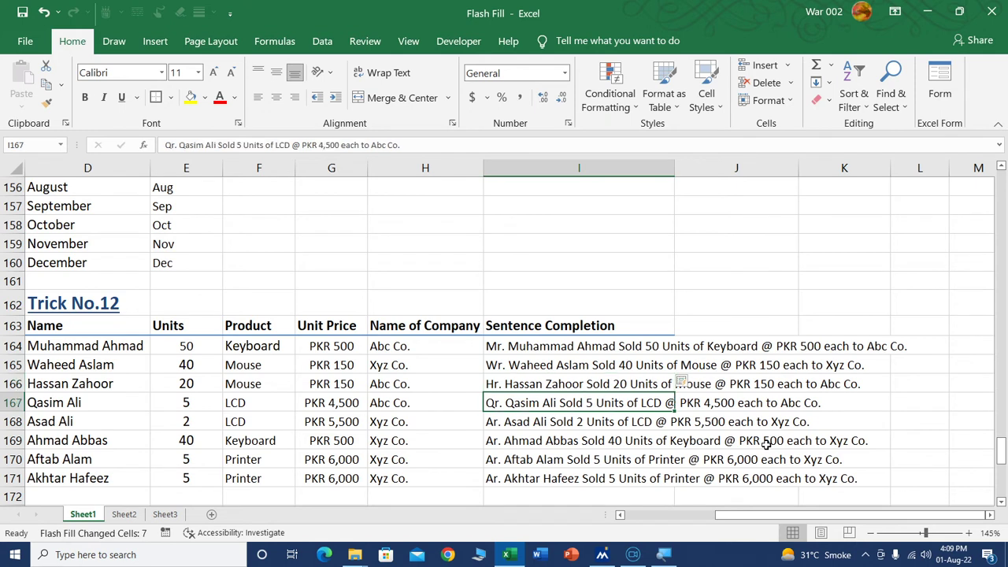
- Retype I165 as a 'Mr.' sentence for 40 Units of Mouse
key("Up")
key("Up")
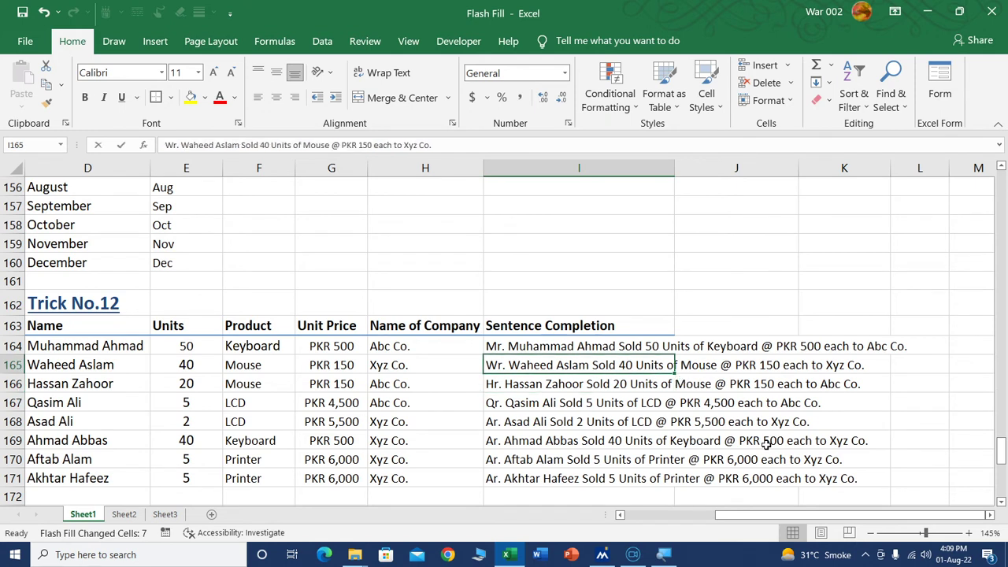
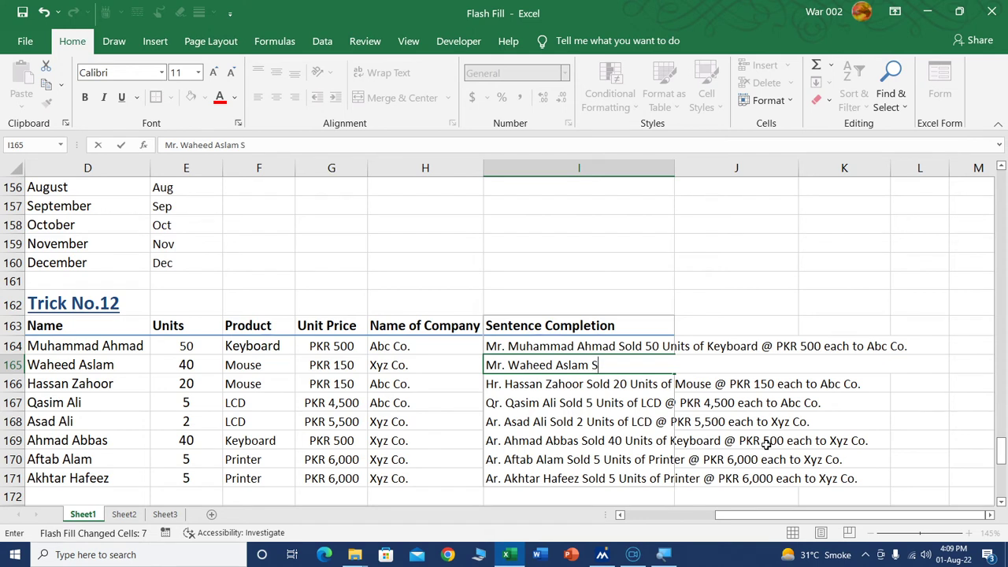
type("old 4")
type("0 ")
type("Units of ")
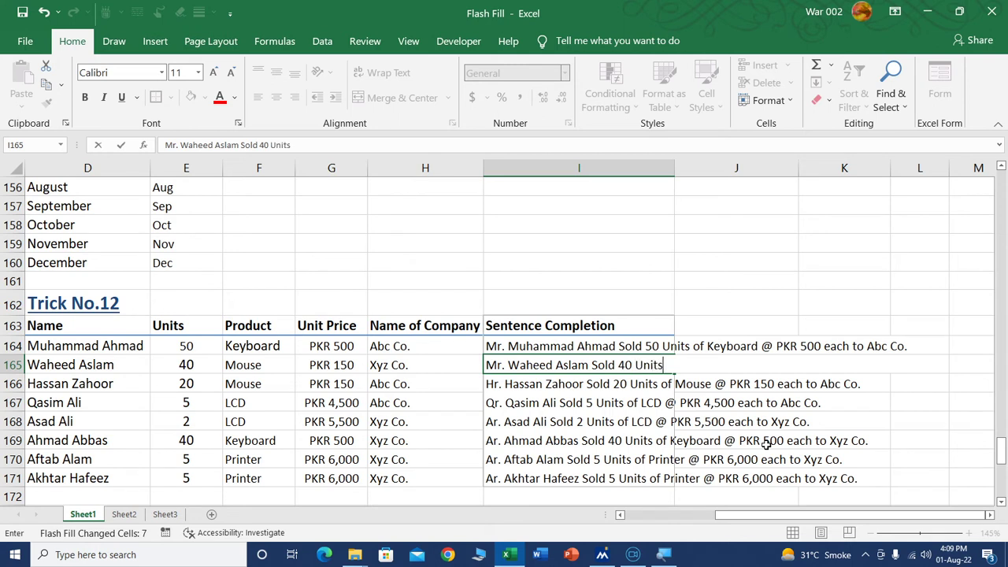
type("Mouse ")
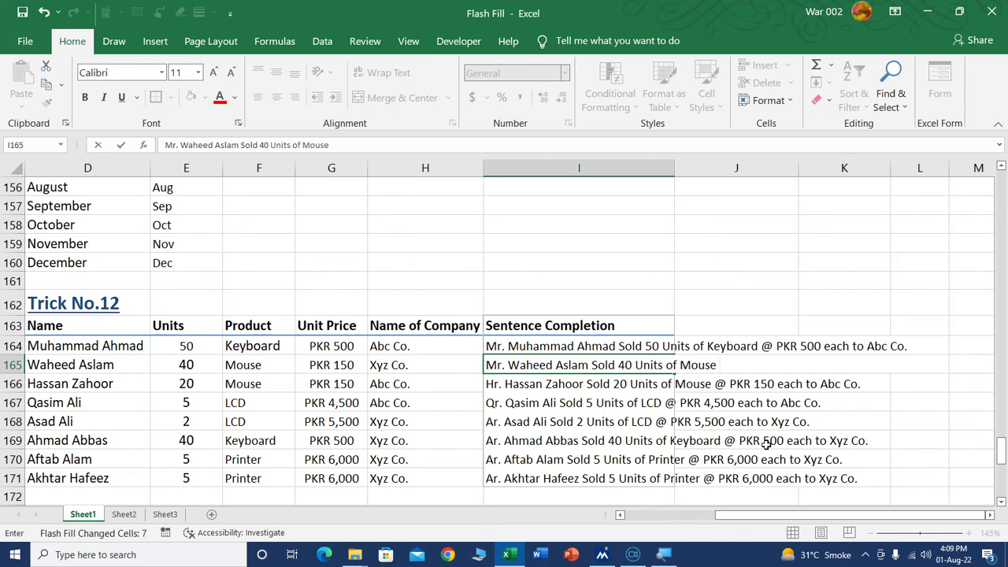
type("@ ")
type("PL")
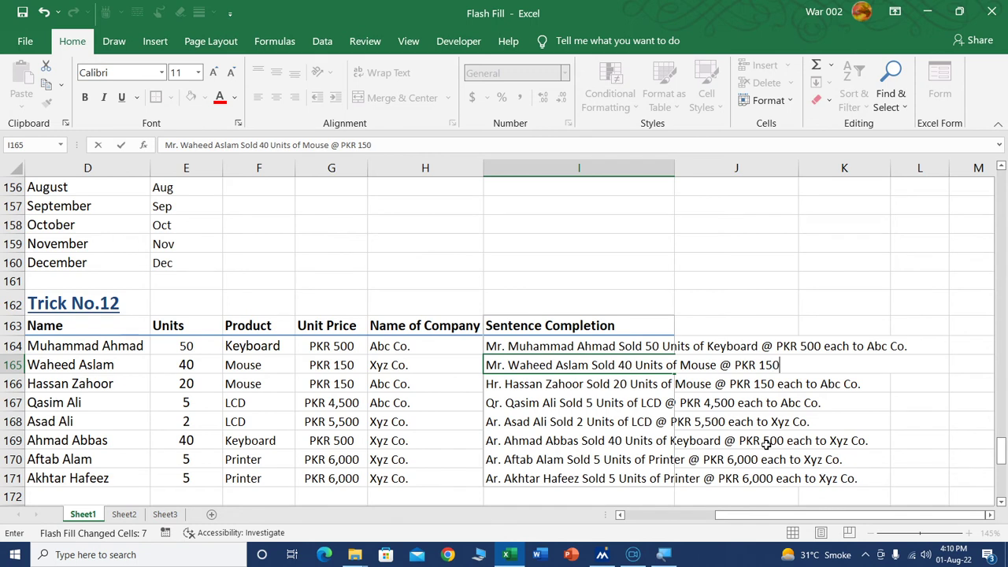
type("each to Xyz Co.")
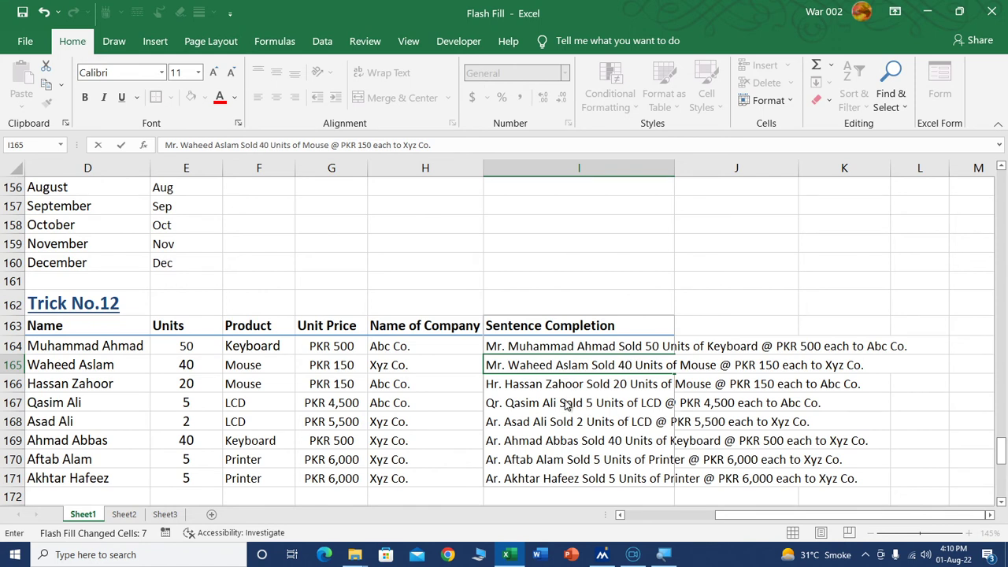
- Commit the corrected sentence so all Sentence Completion entries begin with Mr
left_click(638, 408)
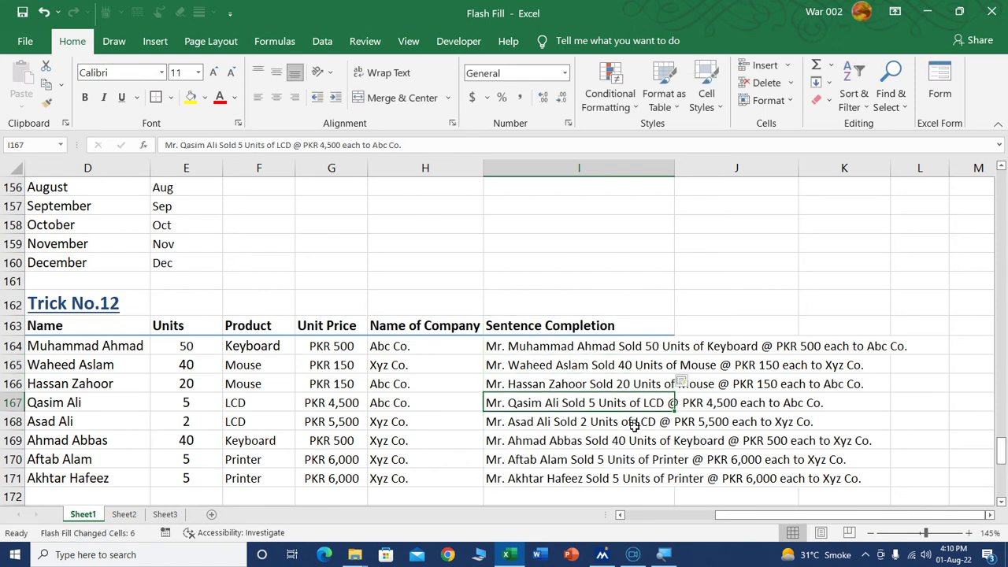
left_click(462, 389)
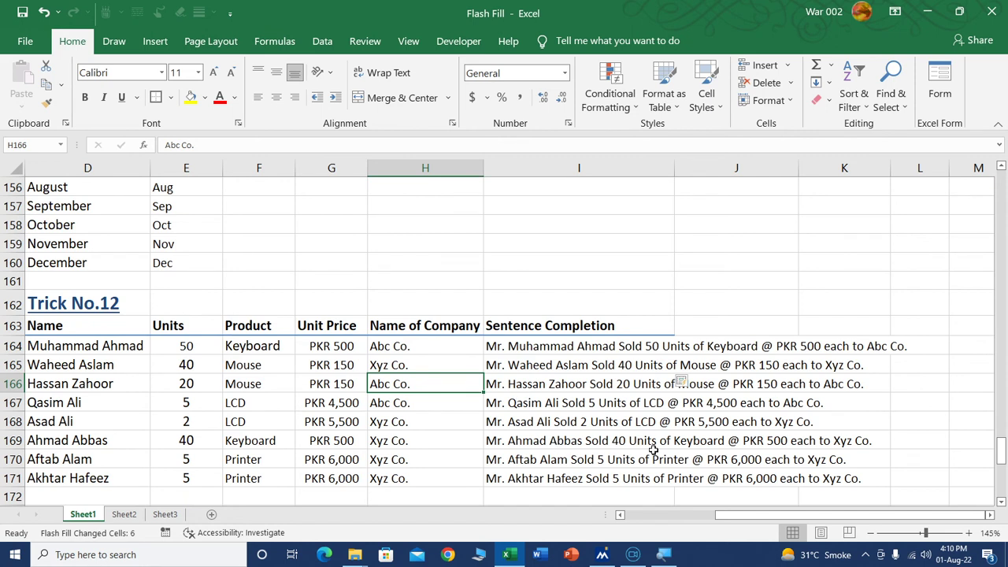
left_click(652, 516)
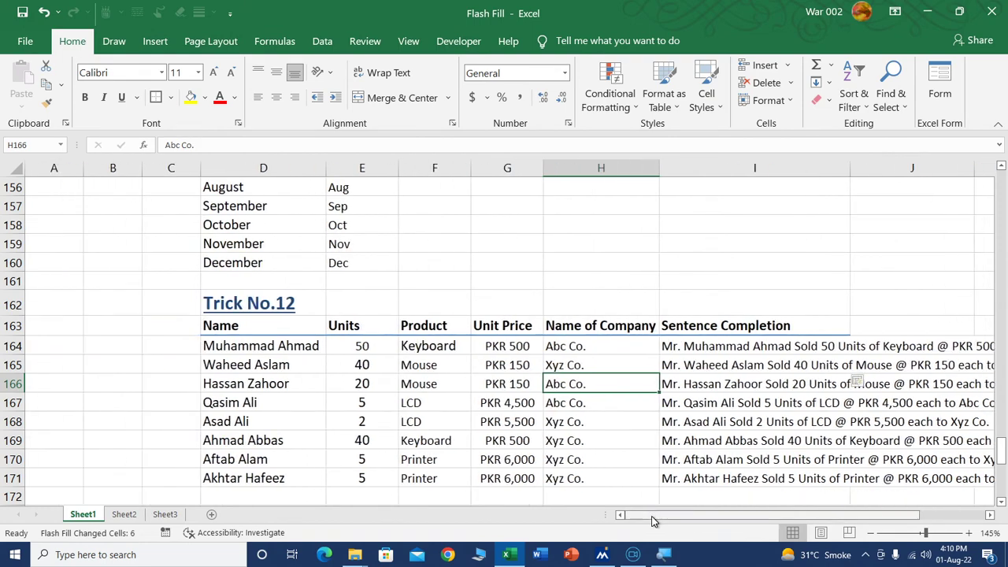
left_click_drag(652, 520, 711, 523)
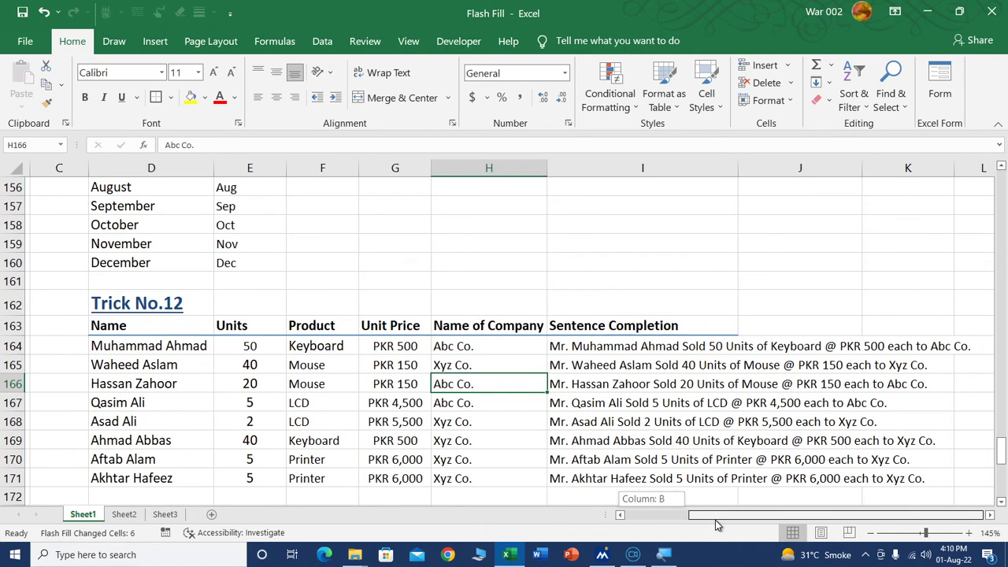
left_click_drag(711, 523, 716, 524)
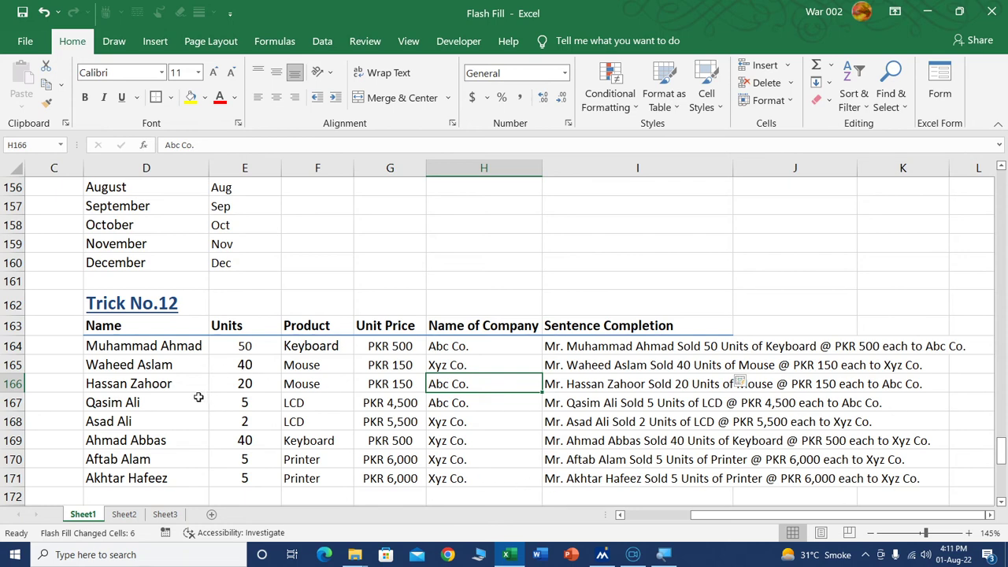
- Autofit column E at Trick No.13 so the full +92 contact number shows
scroll(189, 400, "down", 2)
scroll(188, 399, "down", 3)
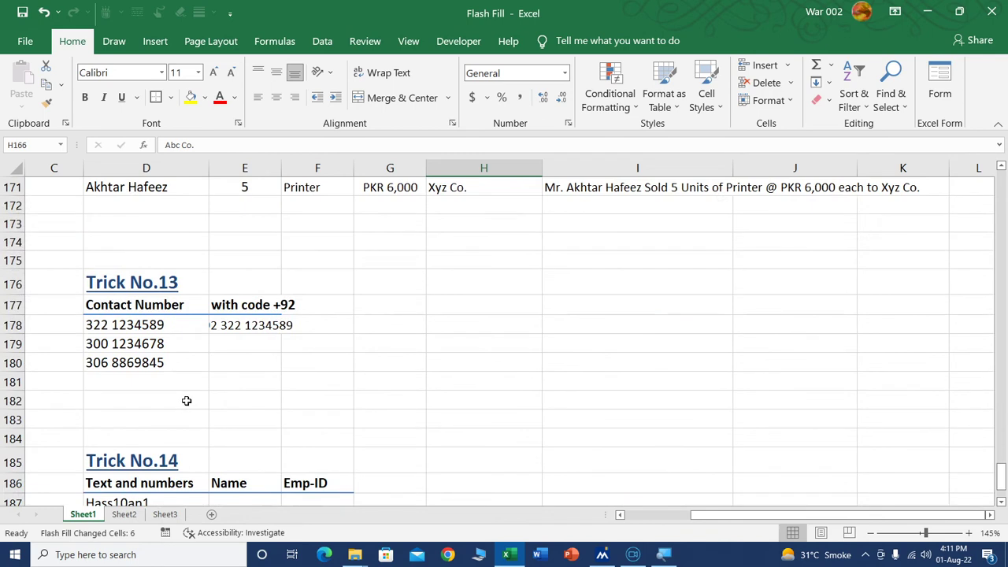
double_click(281, 168)
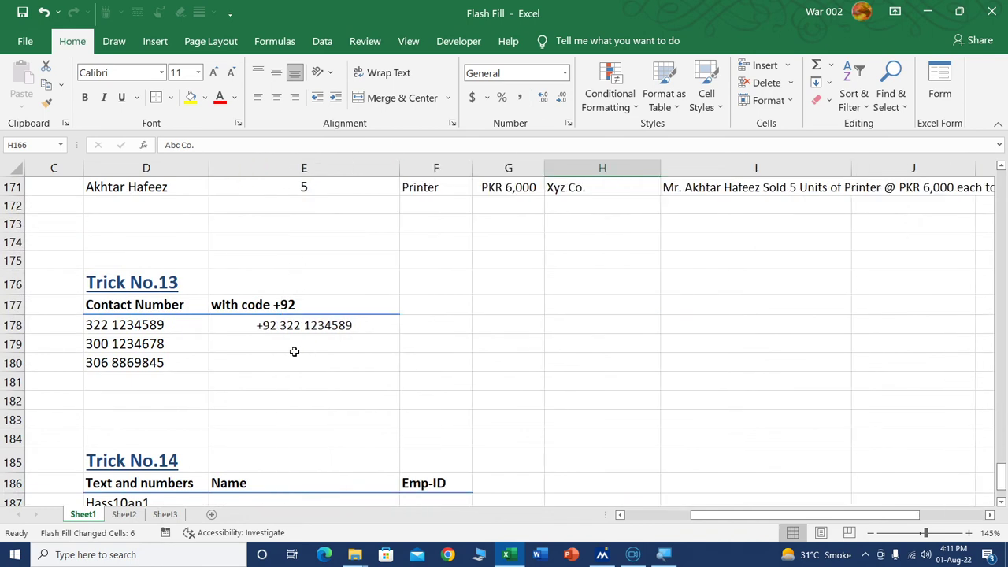
- Enter the first contact number with the +92 code in E178 and Flash Fill E179:E180
left_click(288, 327)
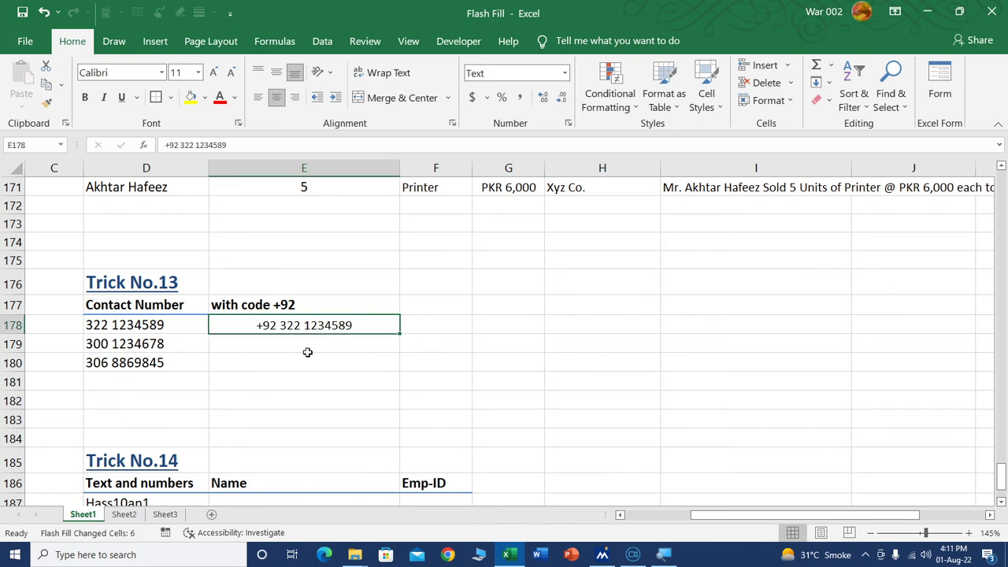
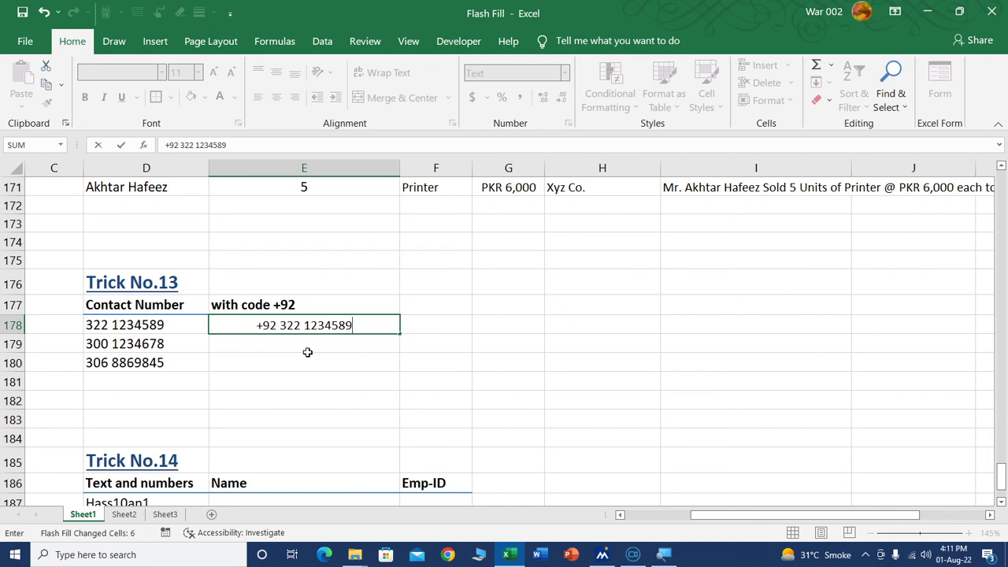
key("Return")
key("ctrl+e")
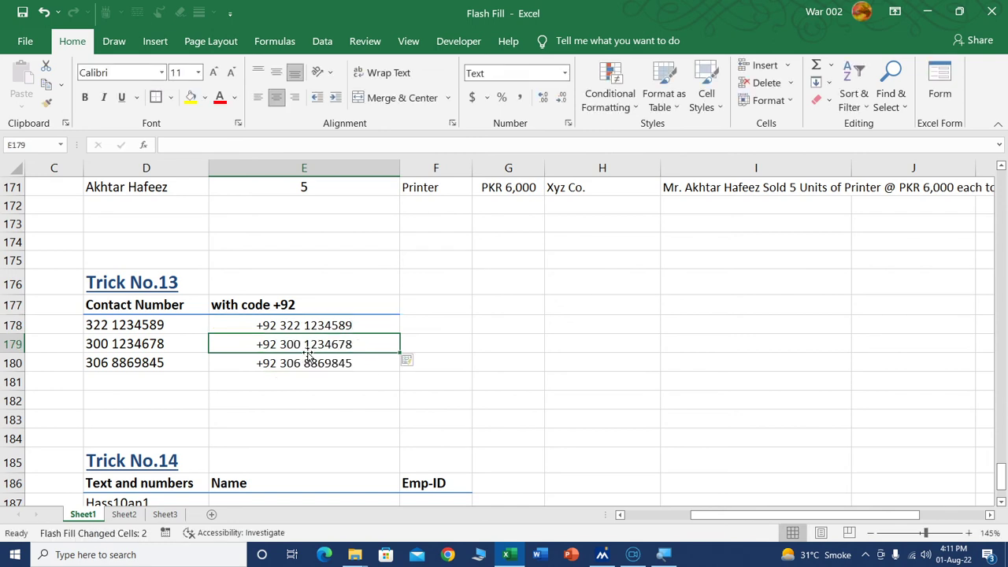
left_click(399, 167)
scroll(295, 275, "down", 1)
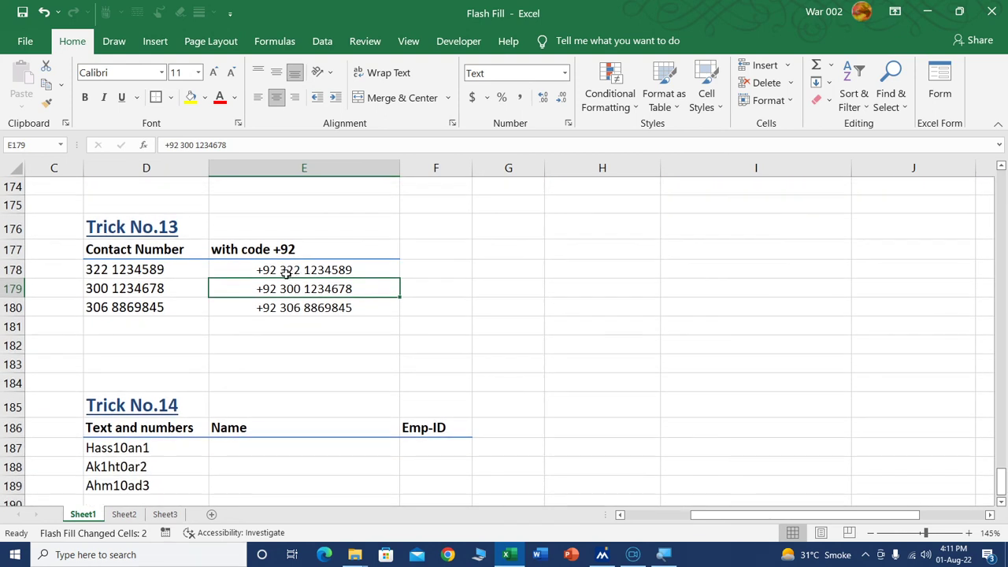
- Narrow column E and slightly widen Emp-ID column F for Trick No.14
scroll(287, 276, "down", 1)
scroll(284, 277, "down", 1)
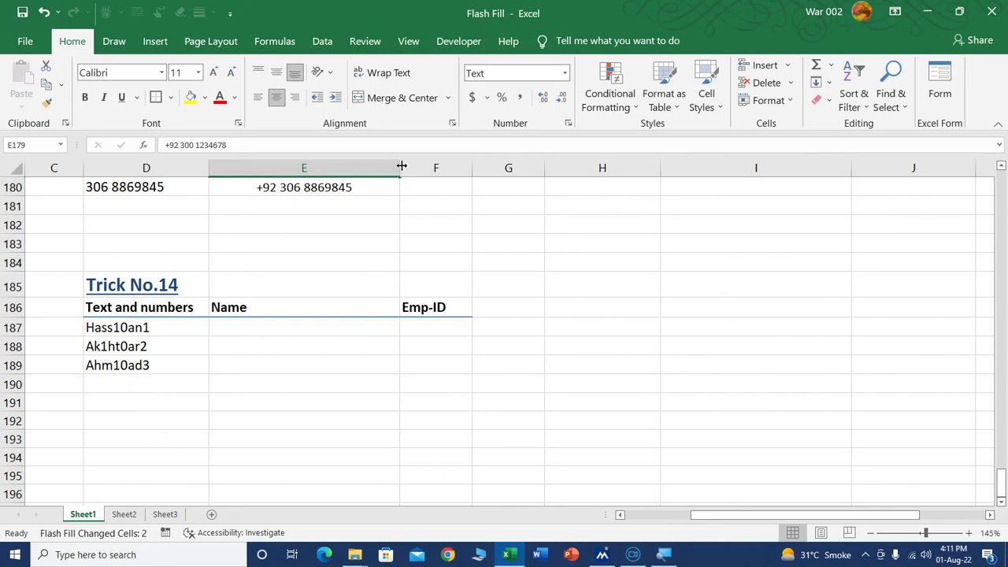
left_click_drag(402, 167, 296, 172)
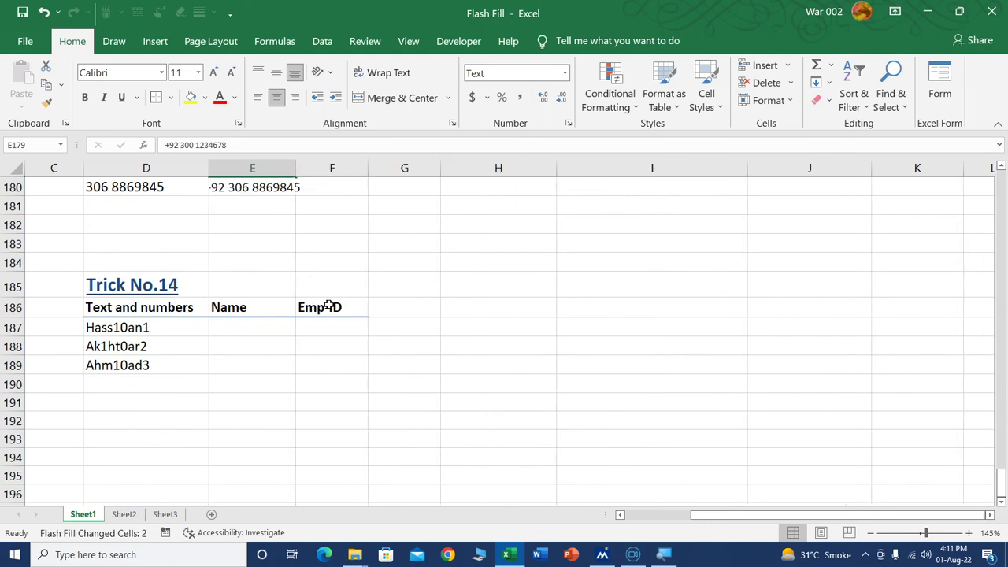
left_click_drag(369, 168, 392, 168)
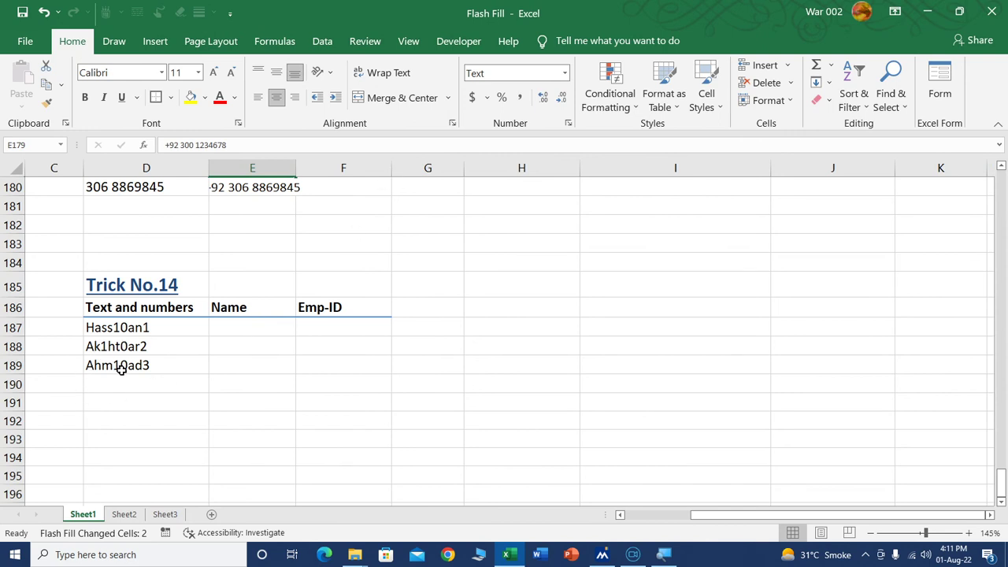
- Enter the first employee name with Emp-ID 101 and Flash Fill the Name column
left_click(226, 329)
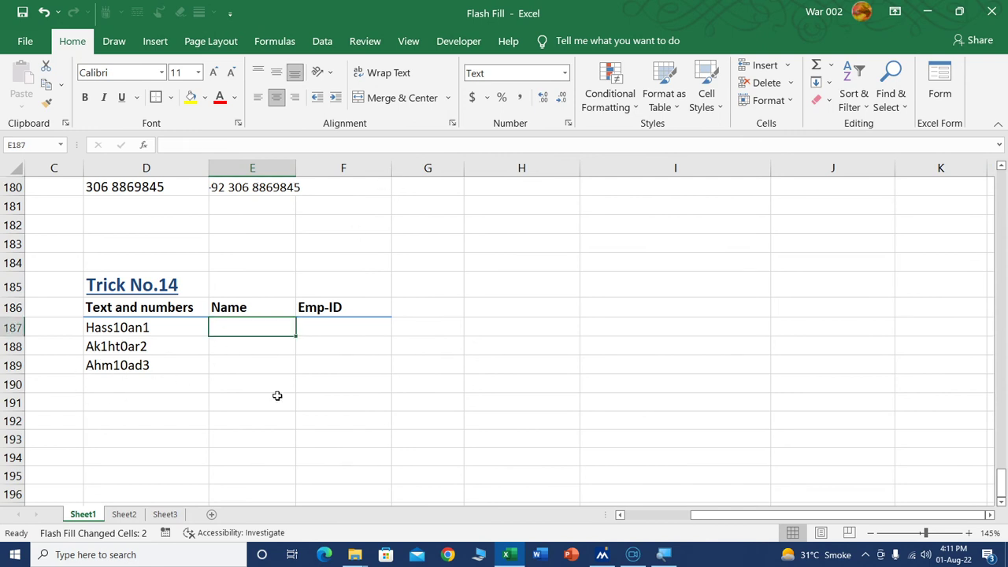
type("Ha")
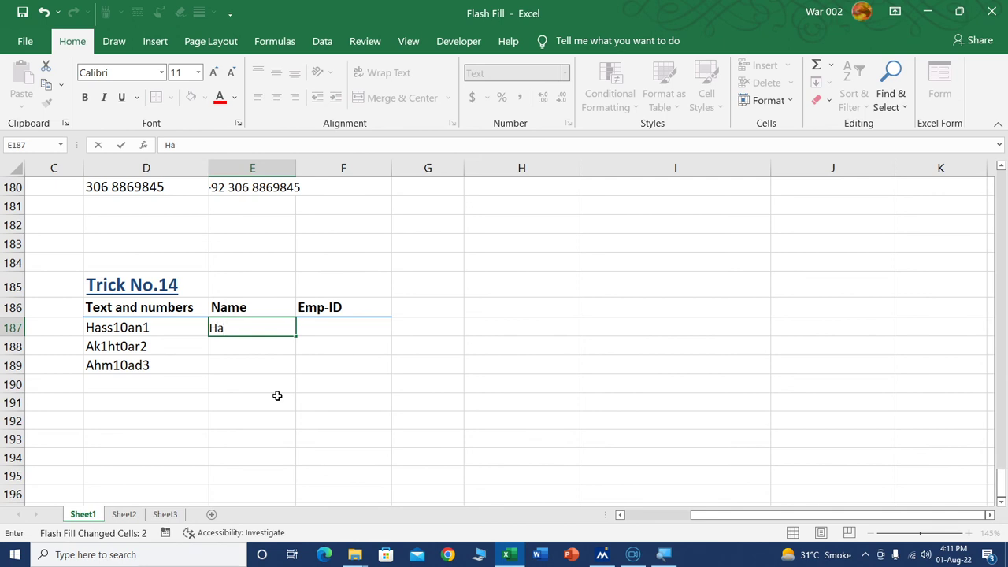
type("ssan")
key("Tab")
type("10")
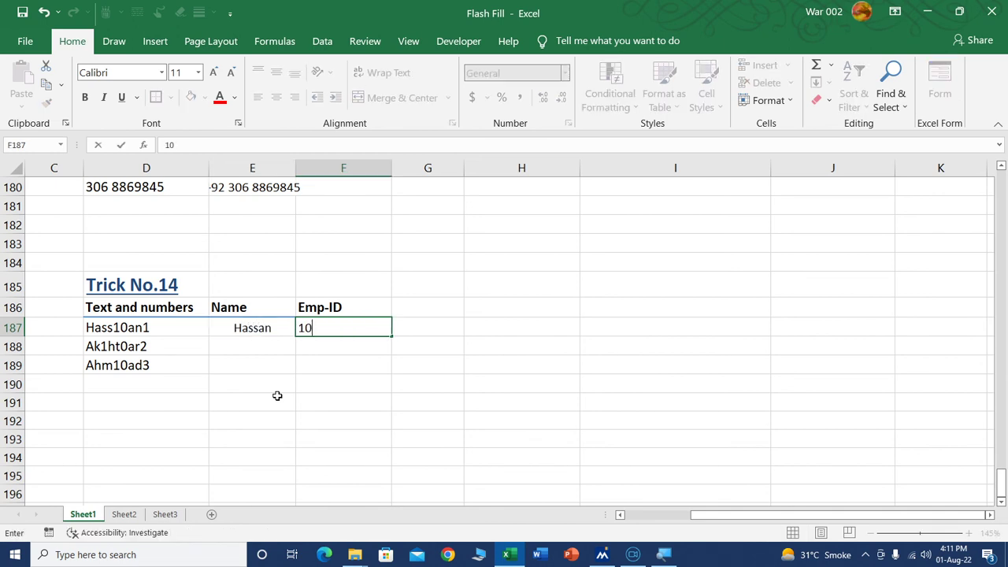
key("Return")
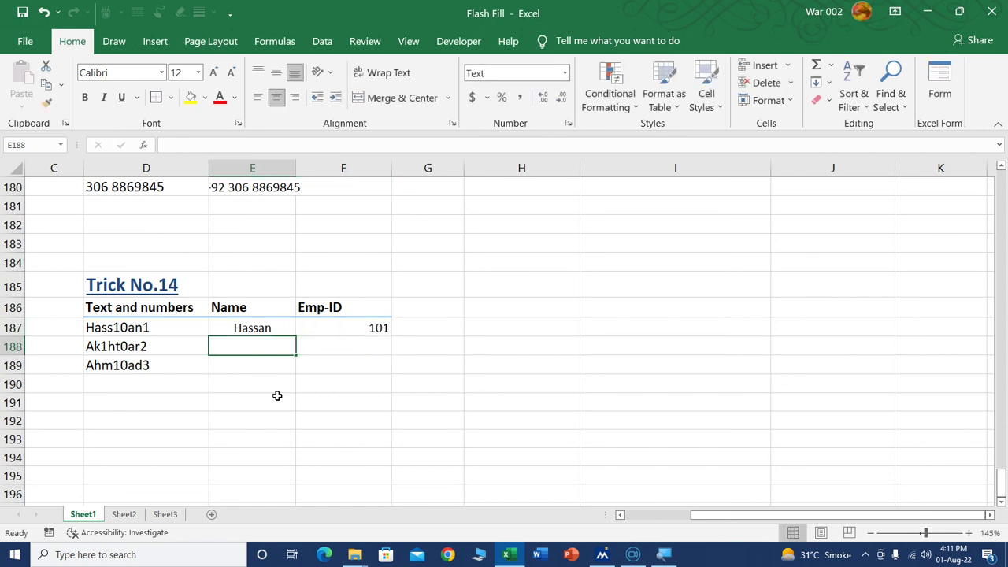
key("ctrl+e")
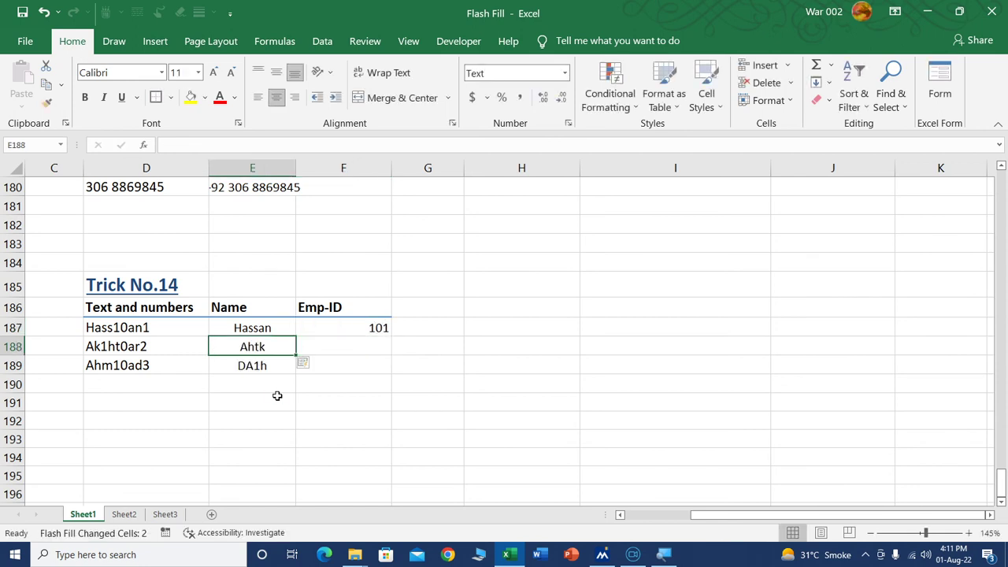
left_click(264, 396)
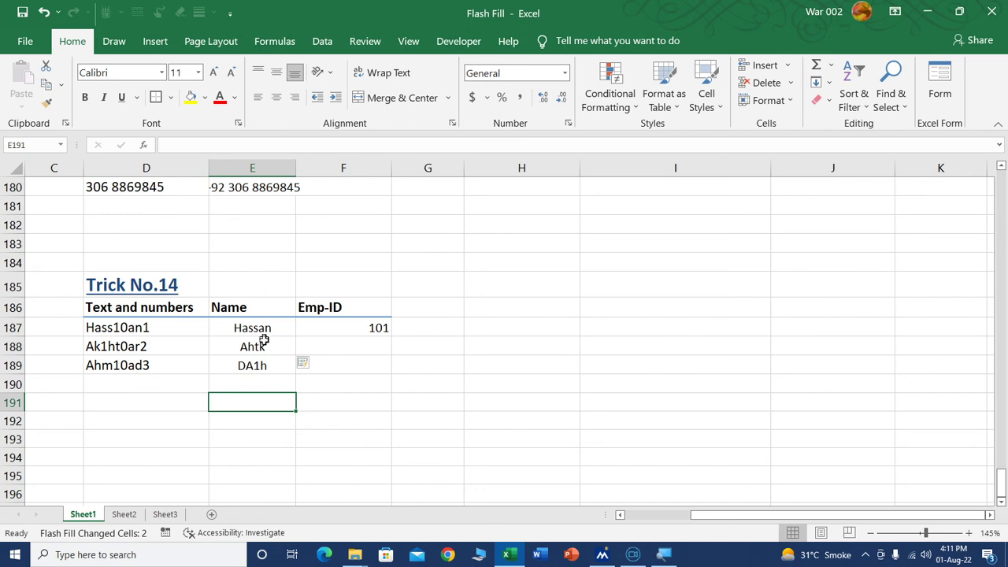
- Left-align the name and Emp-ID cells in rows 187–189
left_click_drag(264, 339, 351, 356)
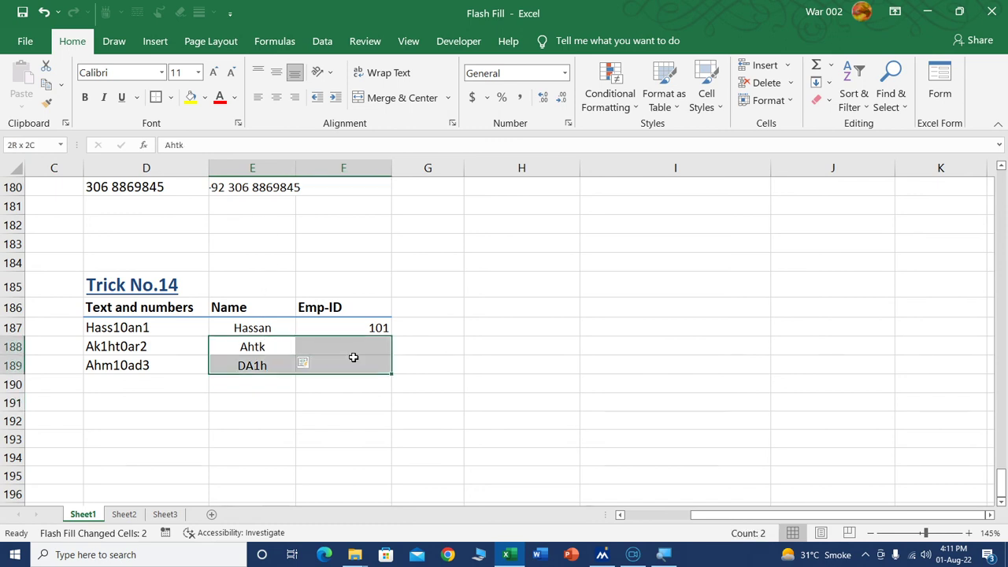
left_click(257, 98)
left_click(422, 420)
left_click_drag(291, 329, 340, 327)
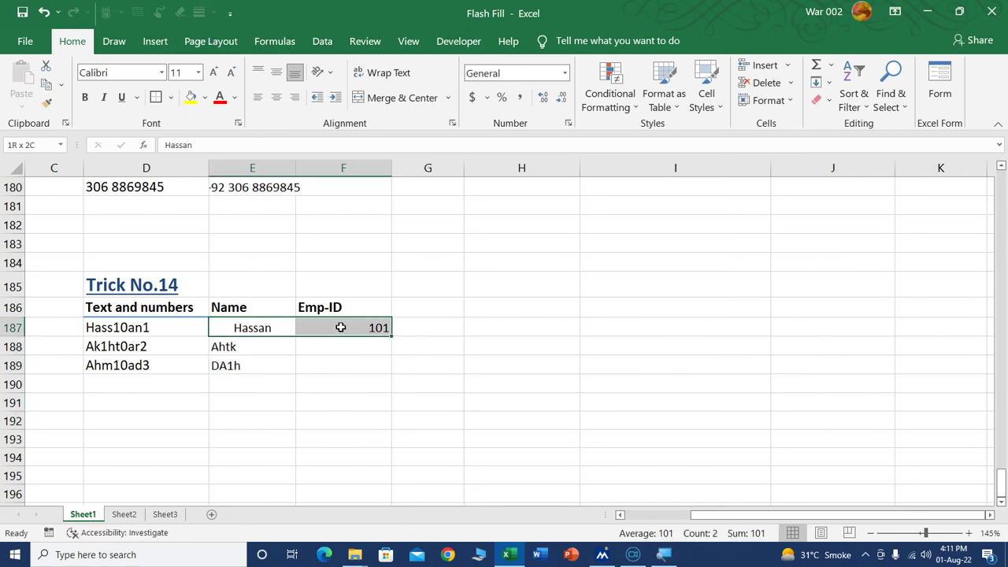
left_click(258, 98)
- Replace the wrong names with the second name and Emp-ID 102, then Flash Fill E189
left_click(234, 364)
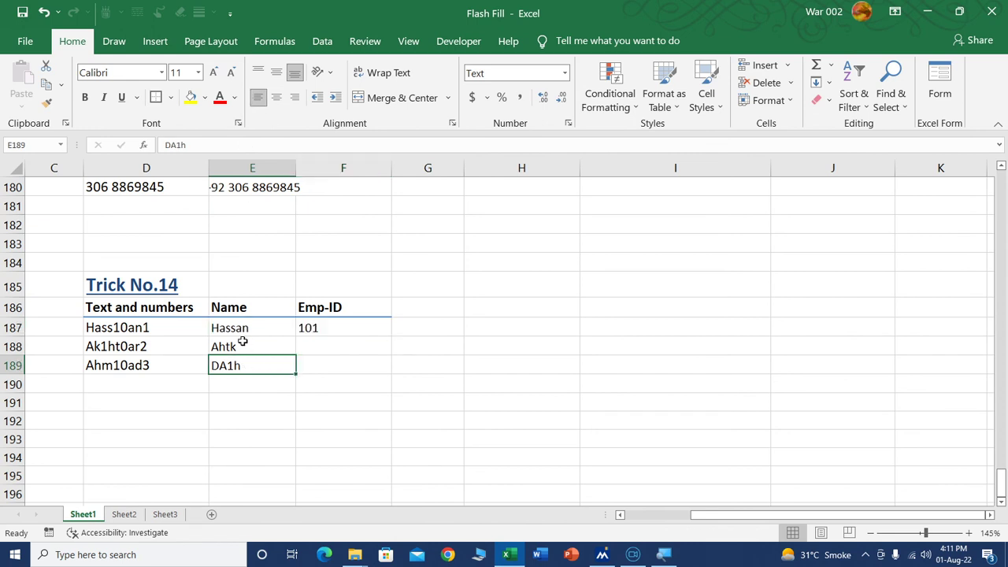
left_click(244, 341, "shift")
left_click(261, 354)
key("Delete")
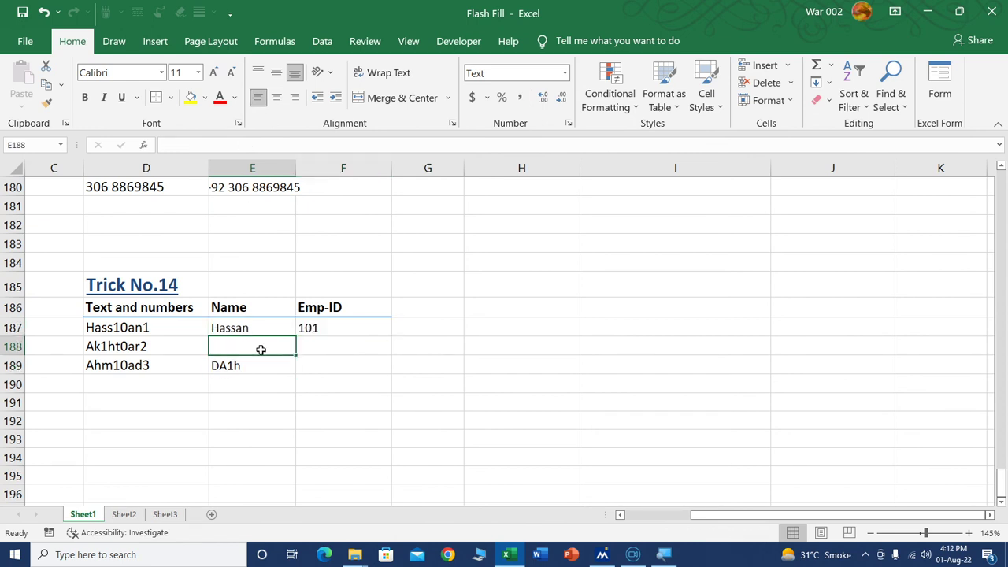
key("Down")
key("Delete")
key("Up")
type("Akh")
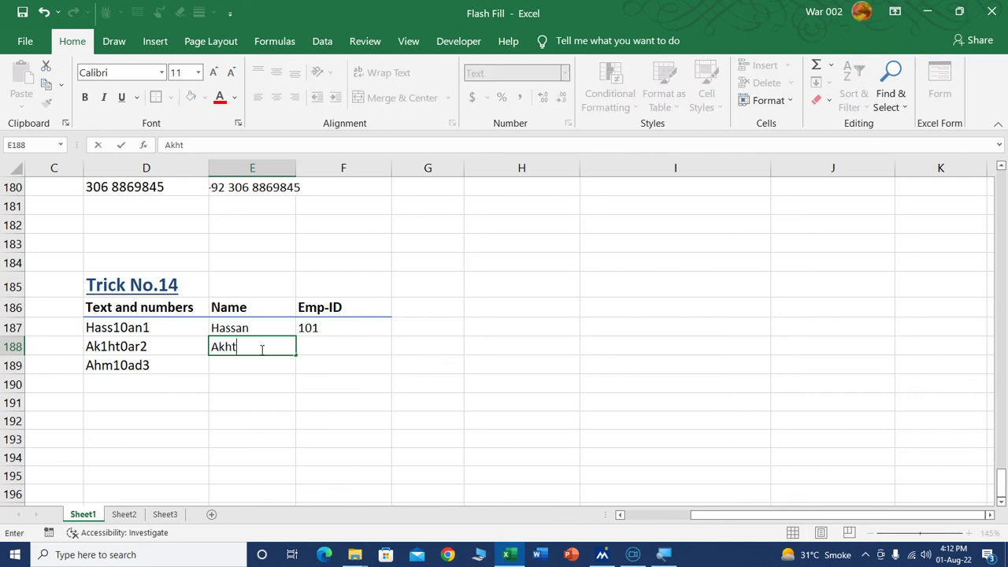
key("Tab")
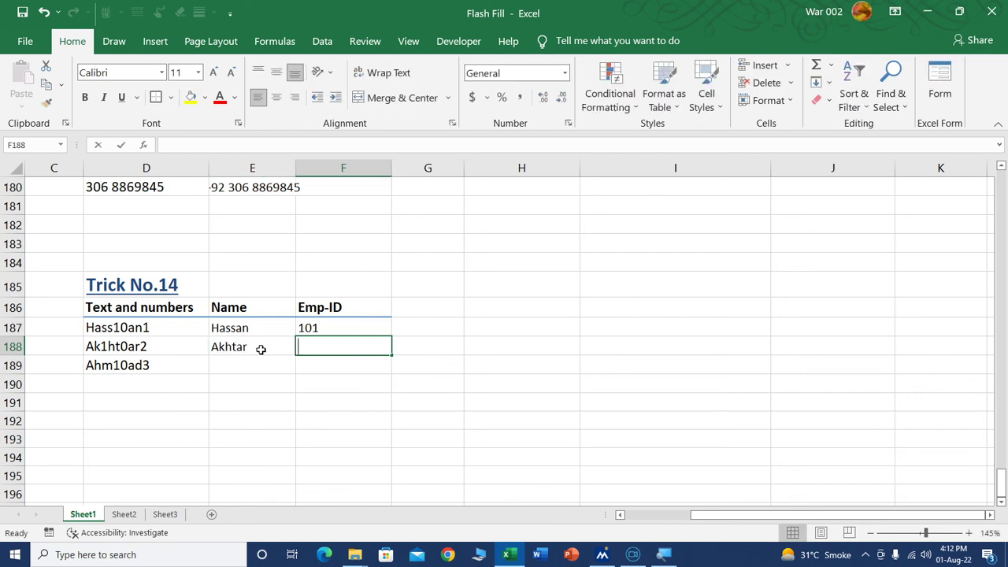
type("102")
key("Return")
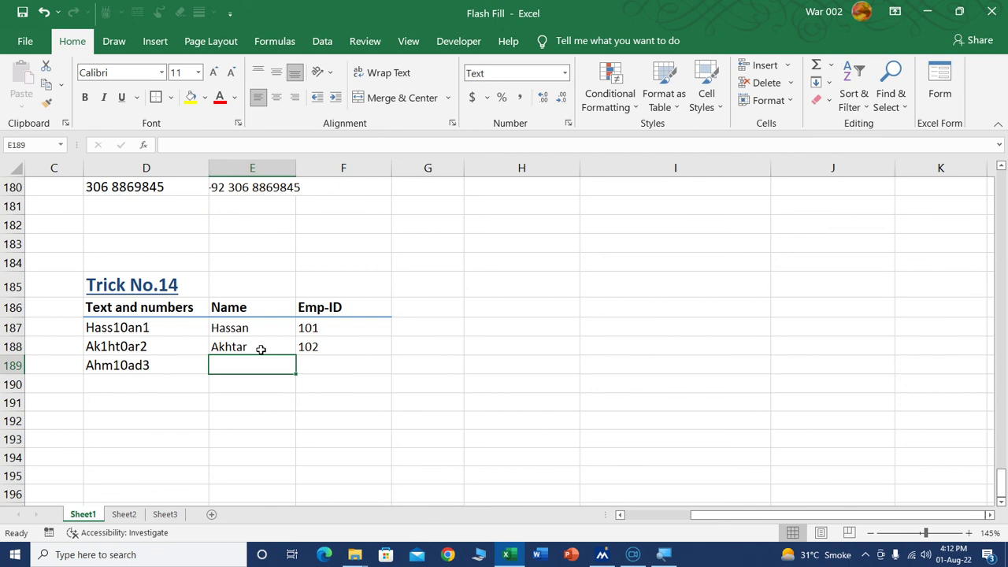
key("ctrl+e")
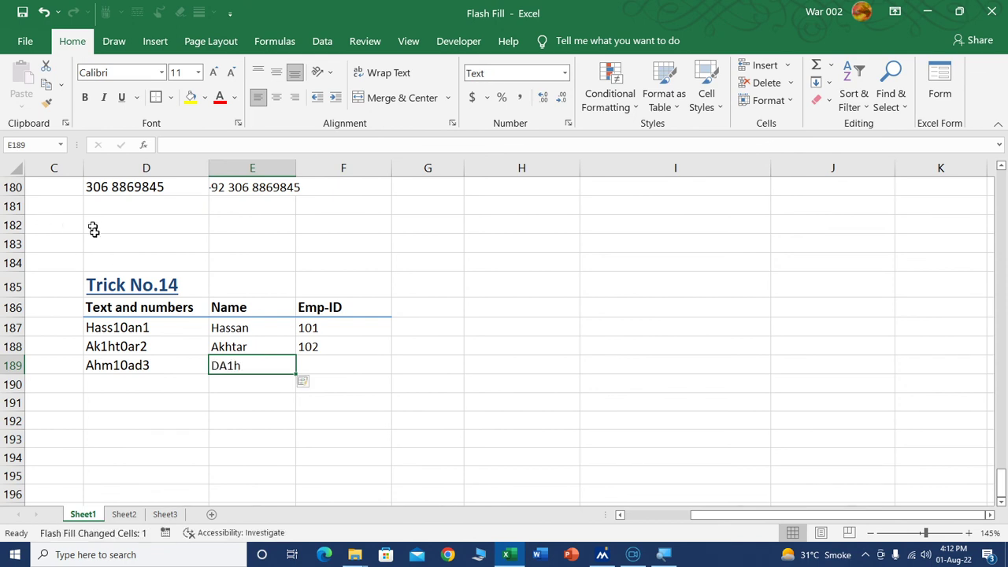
- Copy the two mixed text-and-number sample strings from D188:D189
left_click(90, 400)
left_click_drag(108, 349, 118, 449)
key("ctrl+c")
- Paste the sample strings into D190:D193 and clear the old names and IDs
key("ctrl+v")
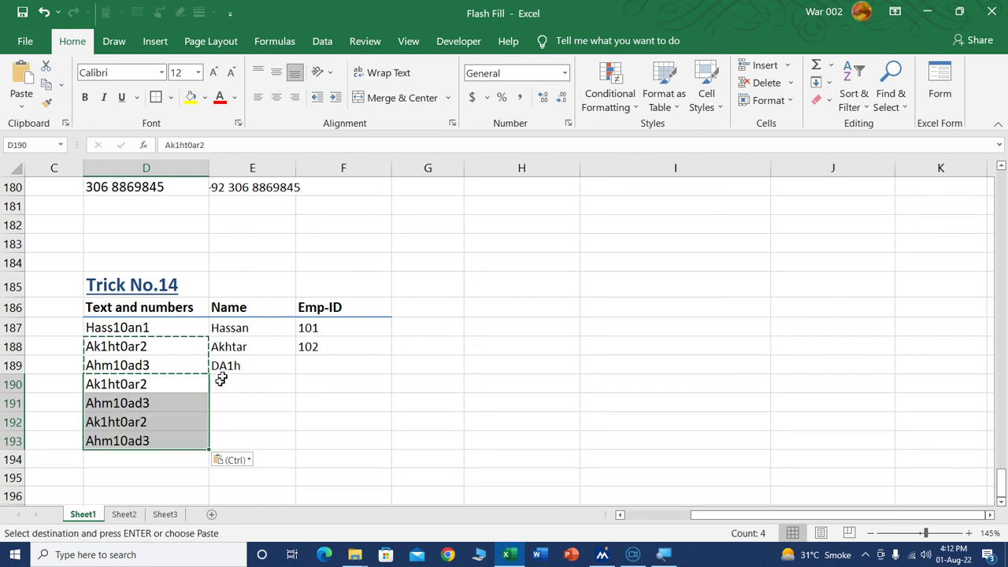
left_click(237, 384)
left_click_drag(232, 328, 232, 347)
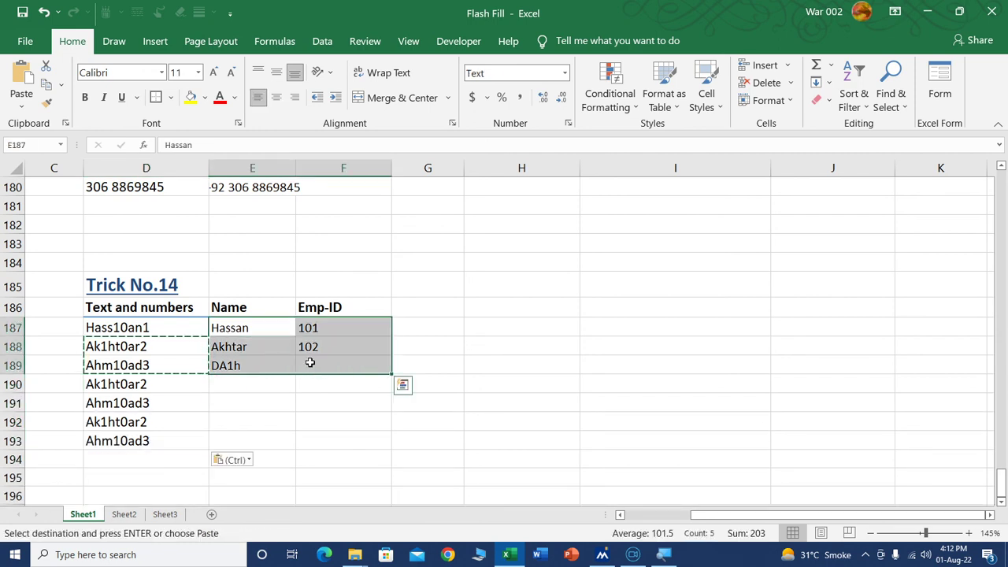
key("Delete")
left_click(264, 420)
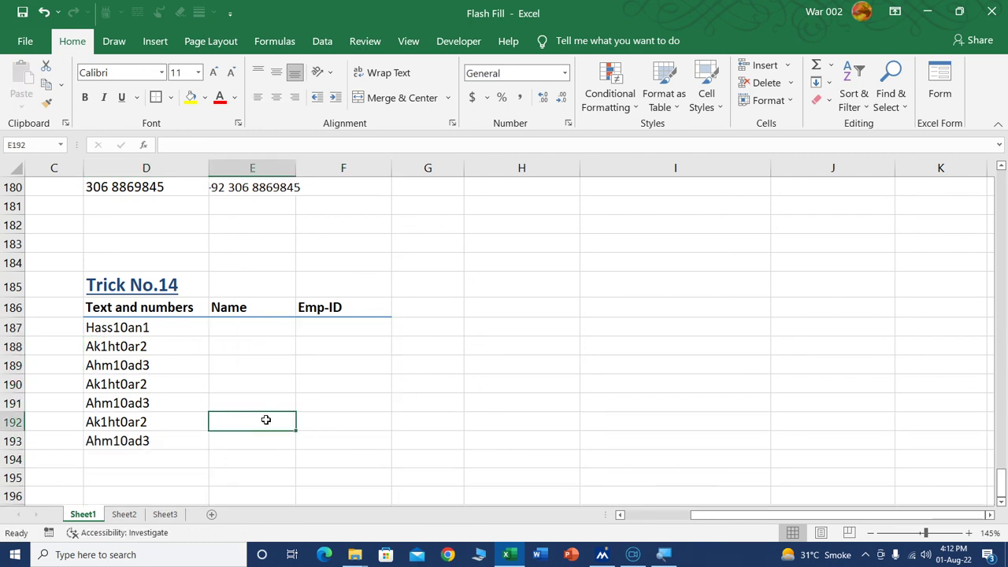
- Re-enter the first name with Emp-ID 101 and the second name, then Flash Fill the names
left_click(268, 322)
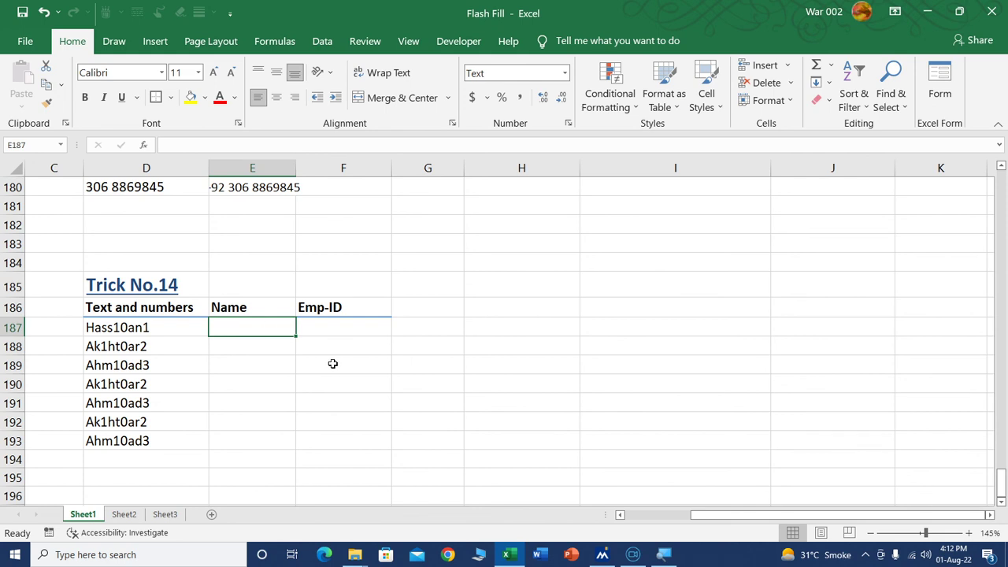
type("Hassan")
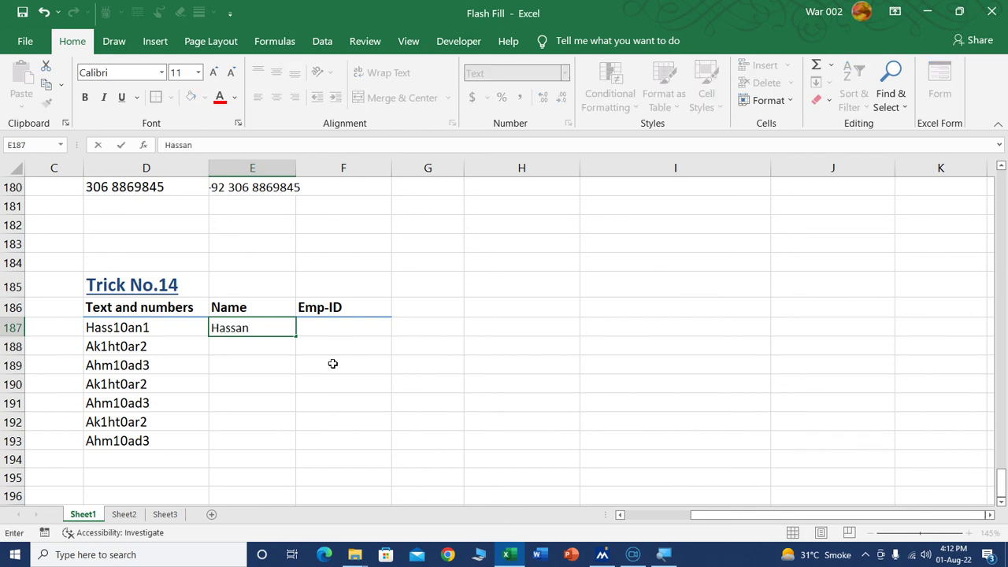
key("Tab")
type("101")
key("Left")
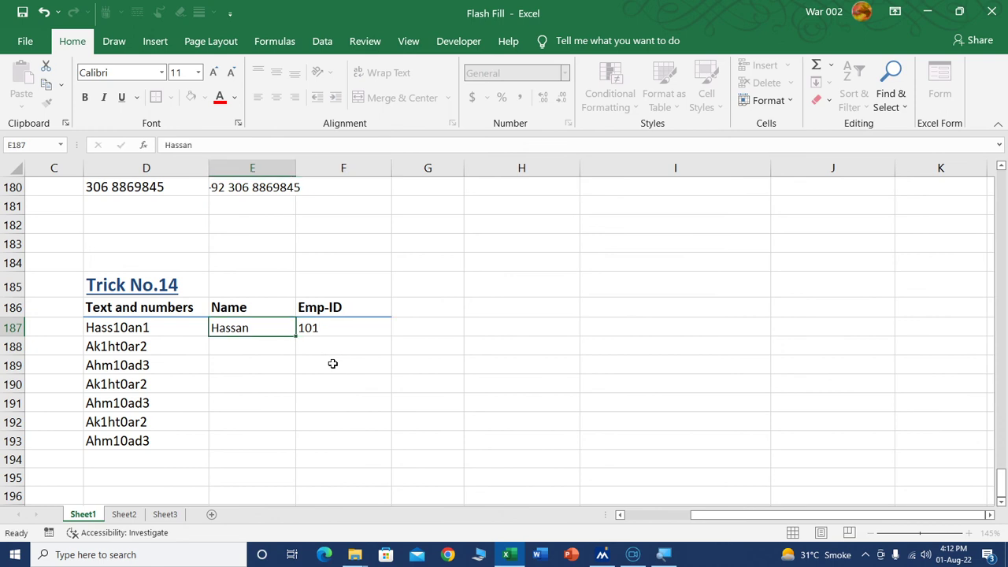
key("Down")
key("ctrl+e")
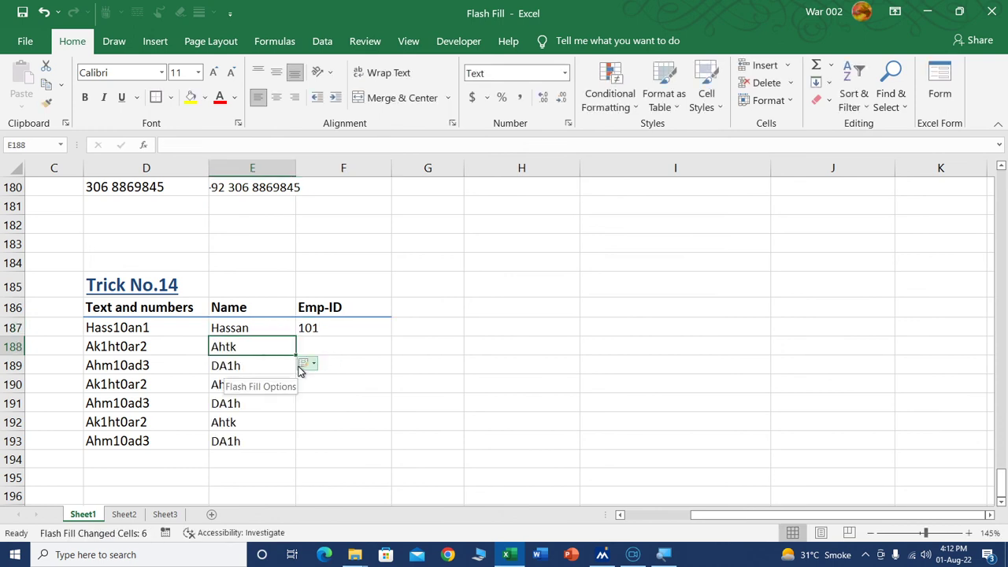
key("ctrl+z")
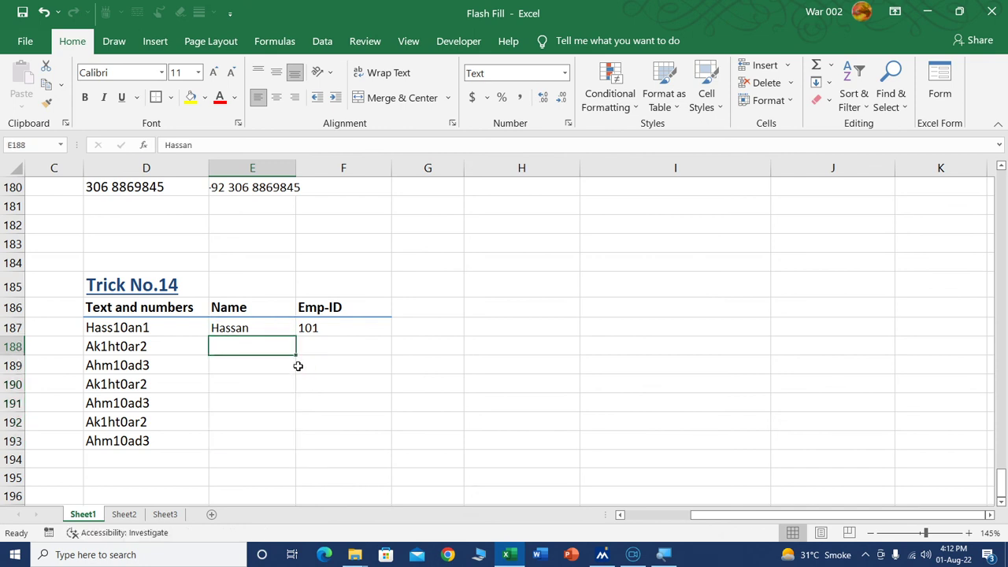
type("Akh")
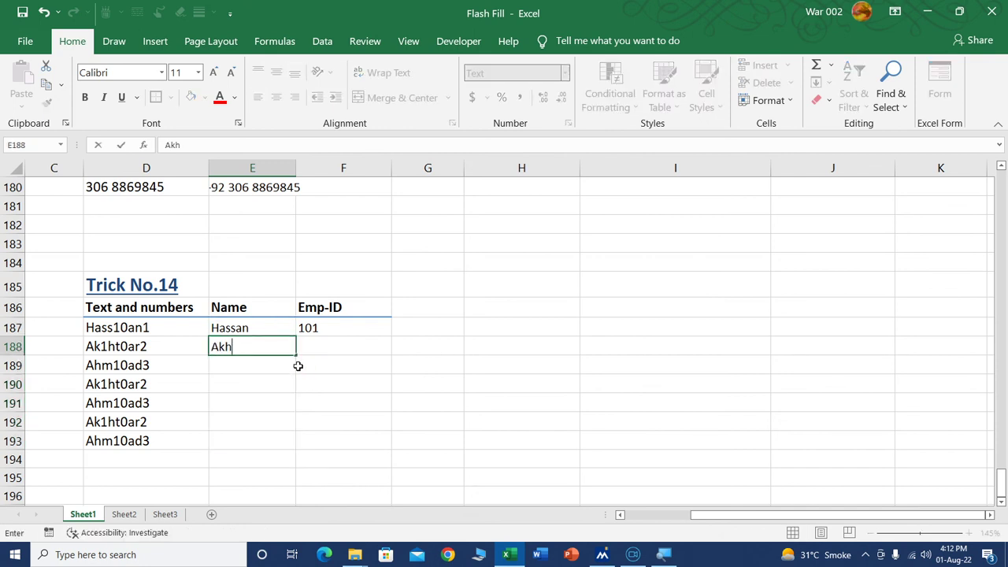
type("tar")
key("Return")
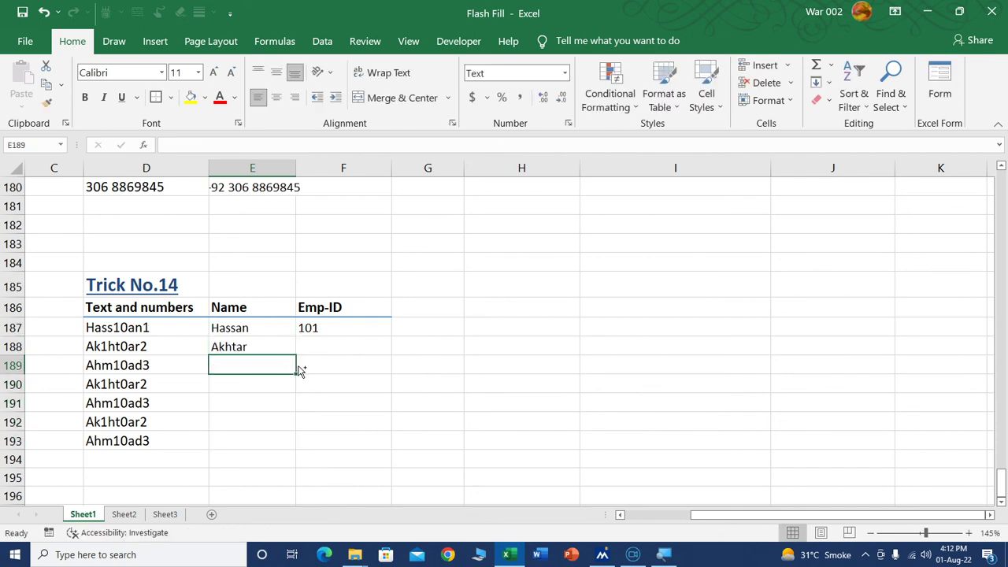
key("ctrl+e")
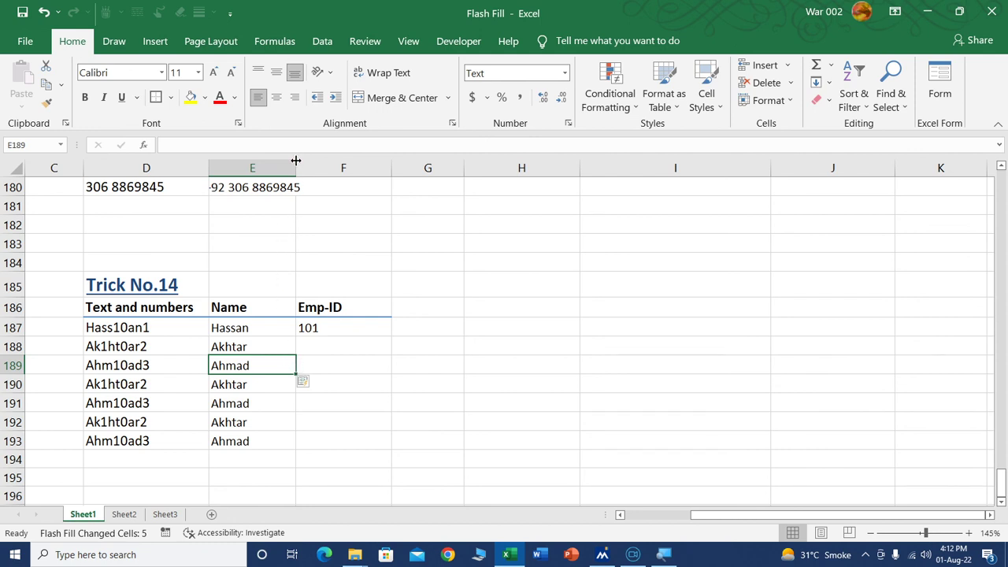
- Resize columns E and F and Flash Fill the Emp-IDs 102 and 103
left_click_drag(296, 161, 277, 162)
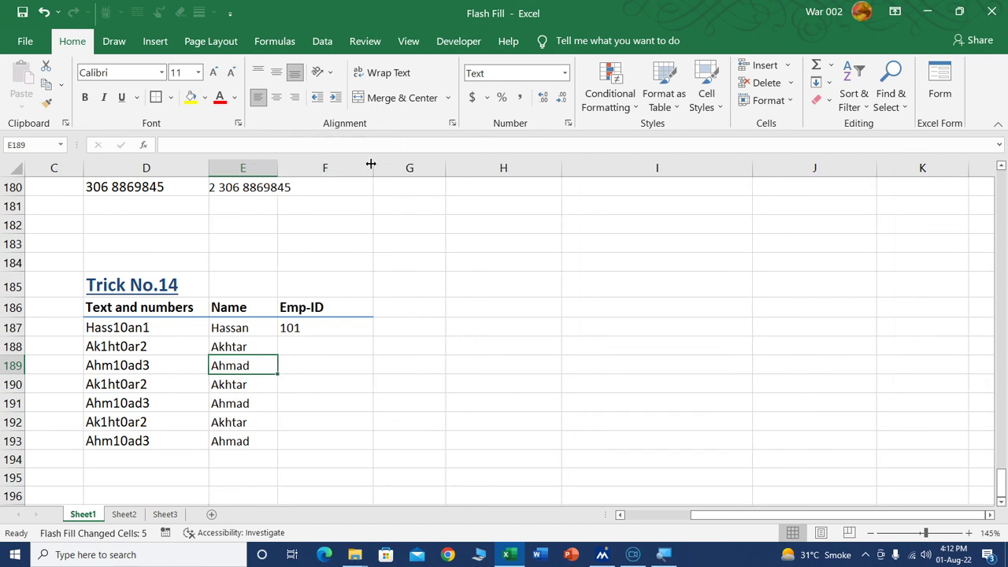
left_click_drag(371, 164, 399, 164)
left_click(337, 350)
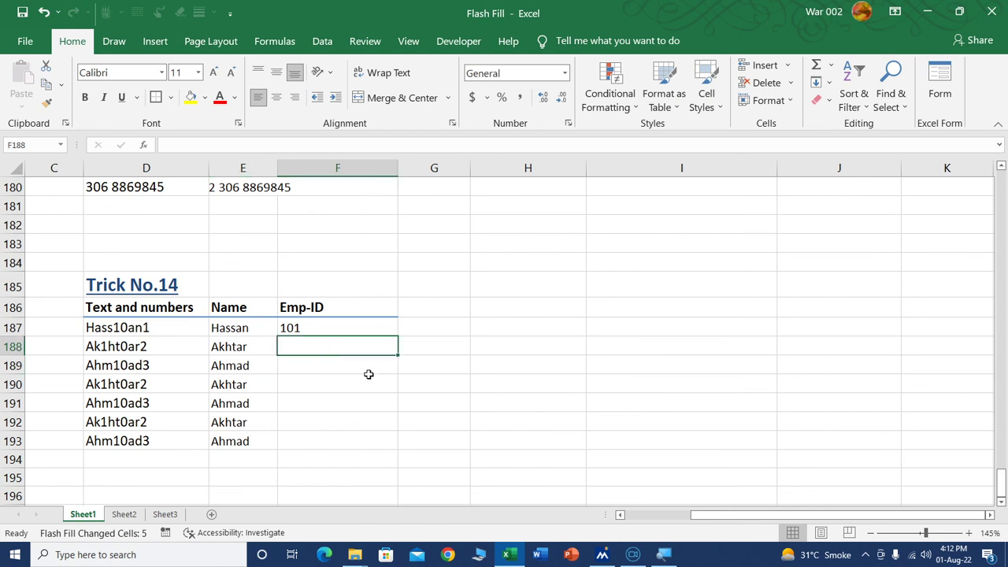
key("ctrl+e")
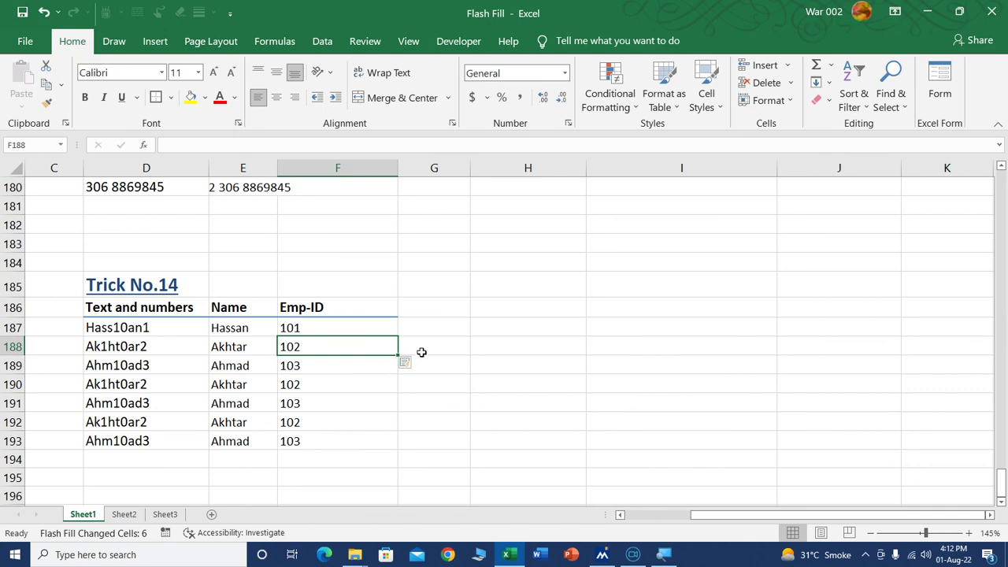
- Scroll up to row 1 to reveal the Flash Fill (Ctrl+E) Magics banner and TH Studies logo
scroll(421, 352, "down", 2)
scroll(423, 353, "up", 3)
scroll(423, 353, "up", 11)
scroll(423, 353, "up", 11)
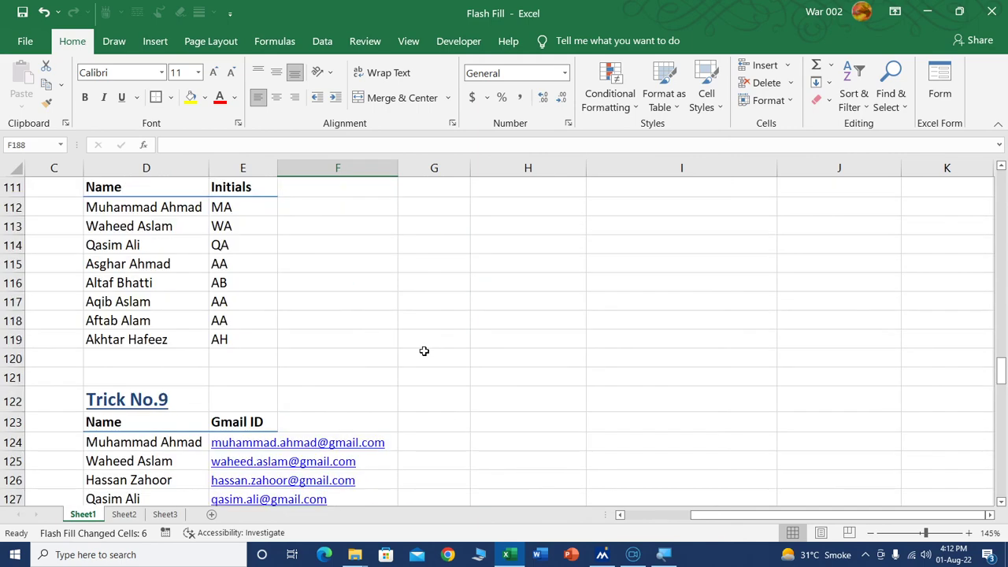
scroll(423, 353, "up", 3)
left_click(642, 518)
scroll(480, 354, "up", 1)
scroll(479, 354, "up", 12)
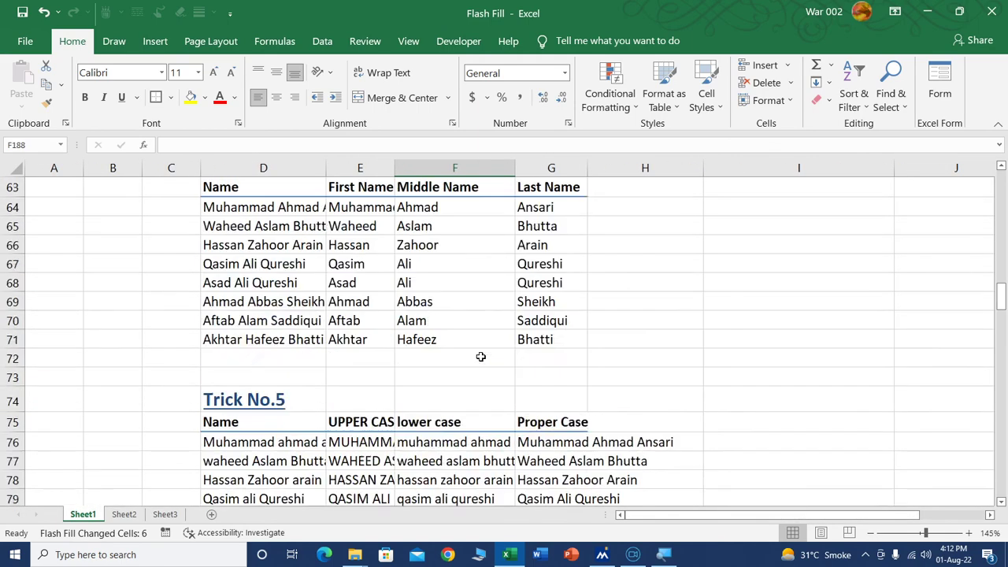
scroll(480, 354, "up", 8)
scroll(477, 356, "up", 10)
scroll(477, 355, "up", 3)
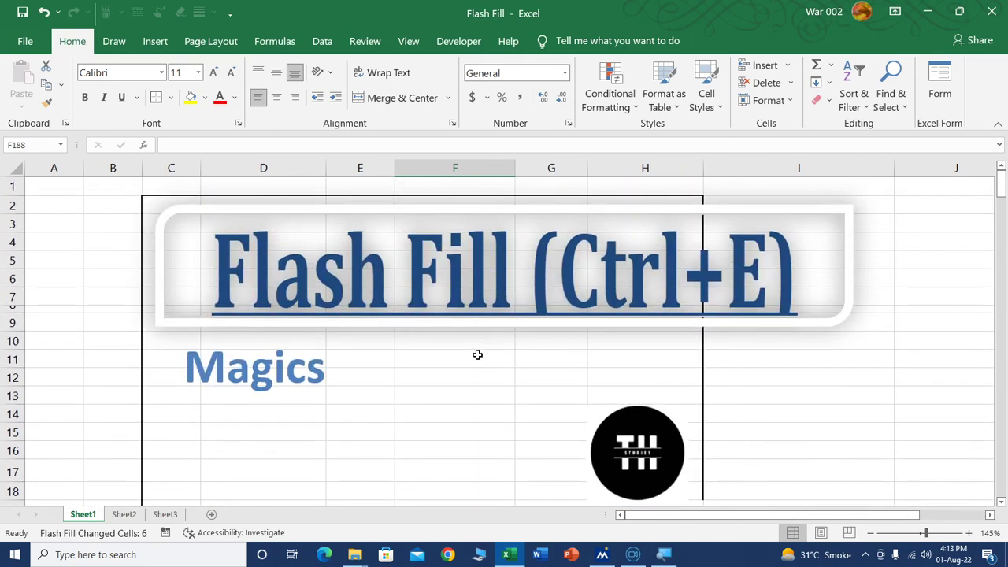
scroll(477, 355, "down", 1)
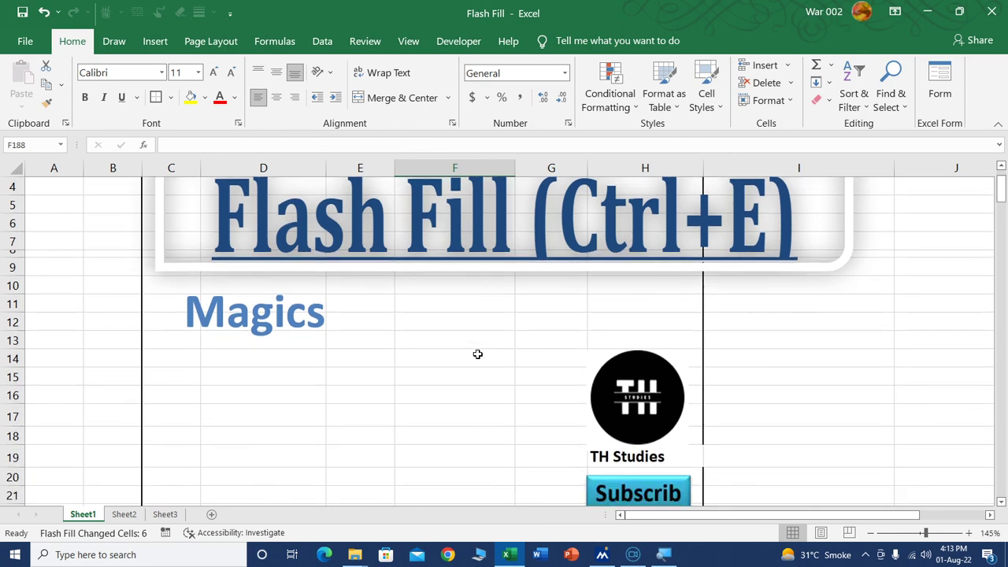
scroll(477, 354, "down", 1)
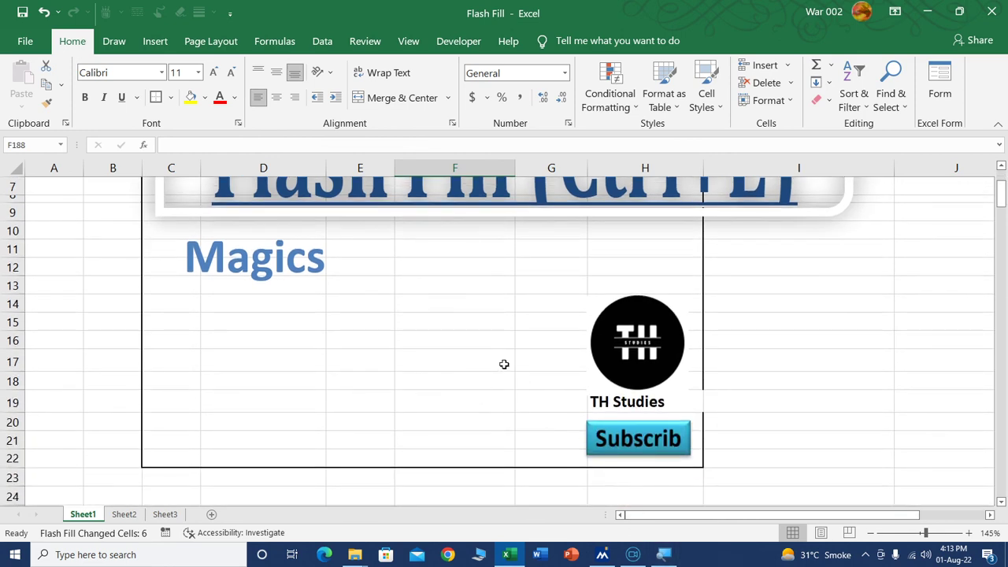